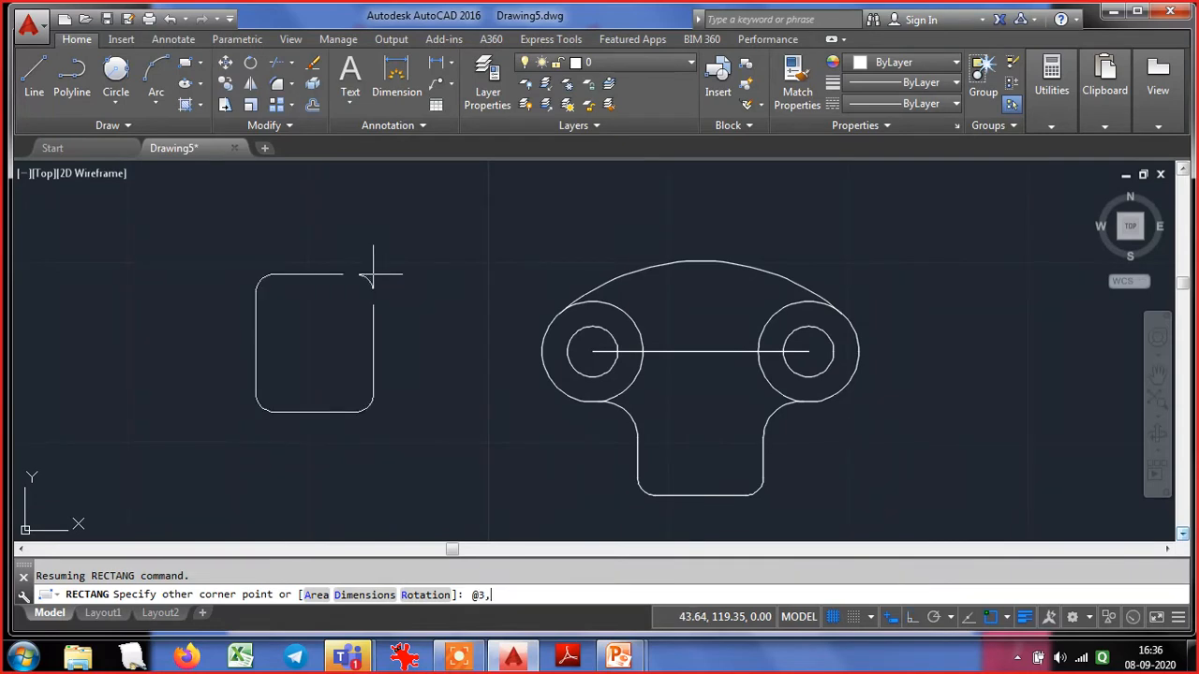
Finish the rounded rectangle with opposite corner @3,7 and move it by its upper edge's midpoint to the midpoint of the horizontal centre line
key("Return")
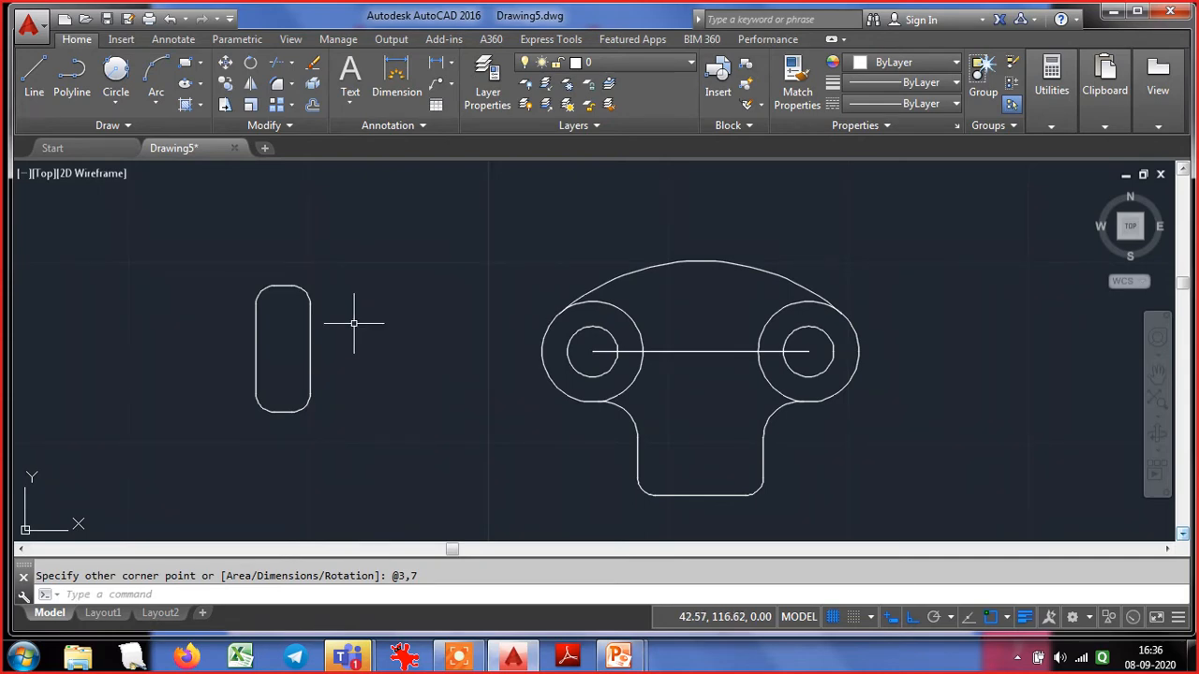
left_click(224, 61)
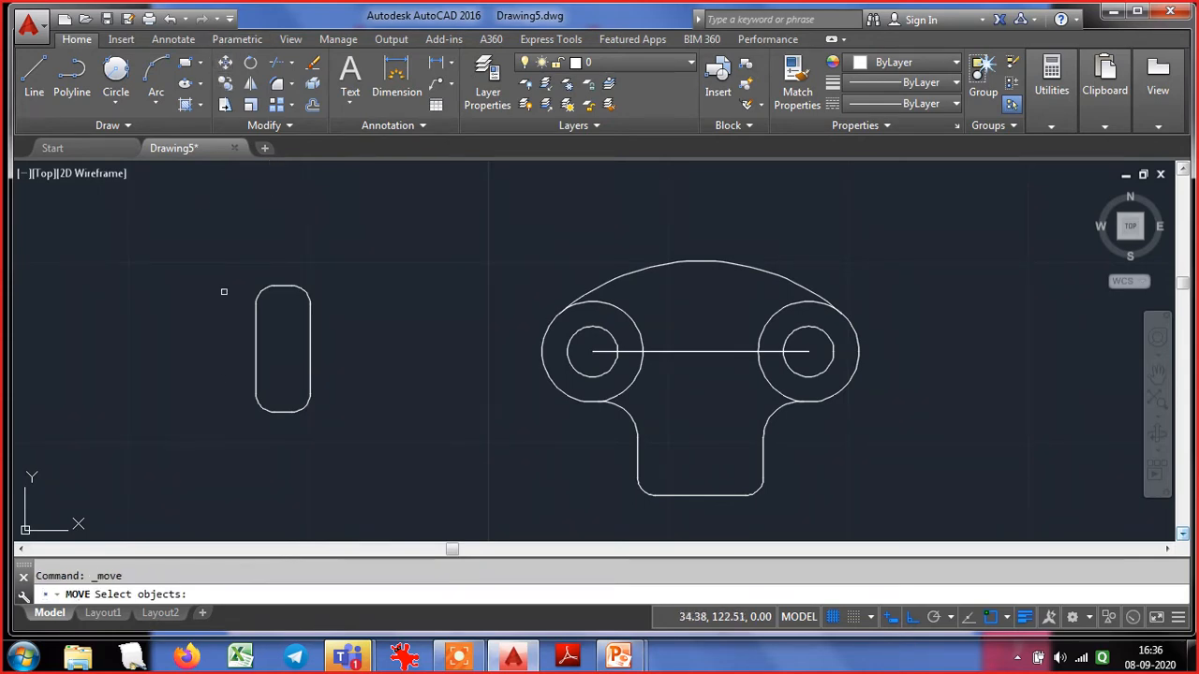
left_click(203, 446)
left_click(378, 232)
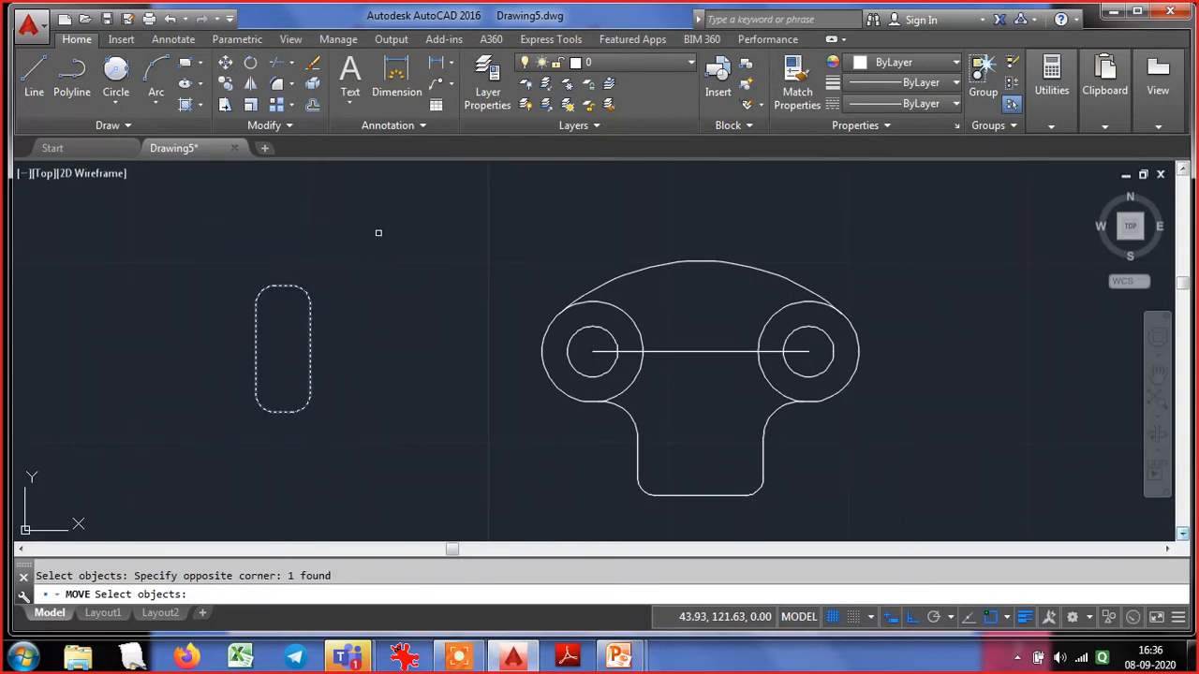
key("Return")
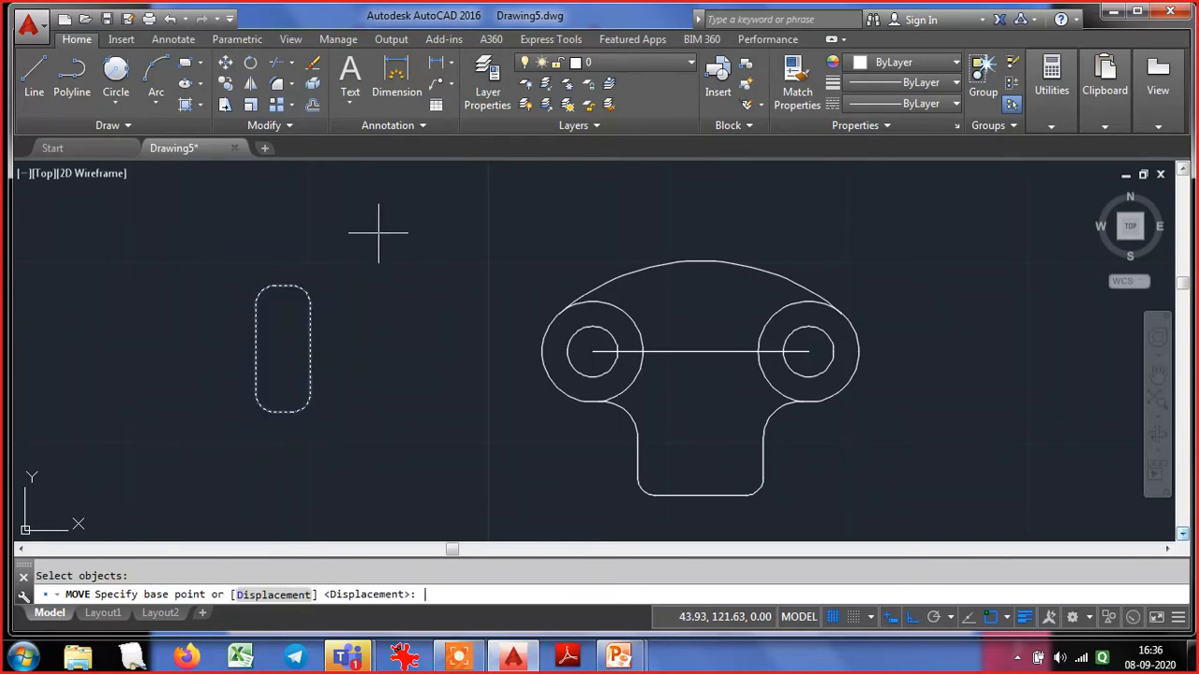
left_click(282, 286)
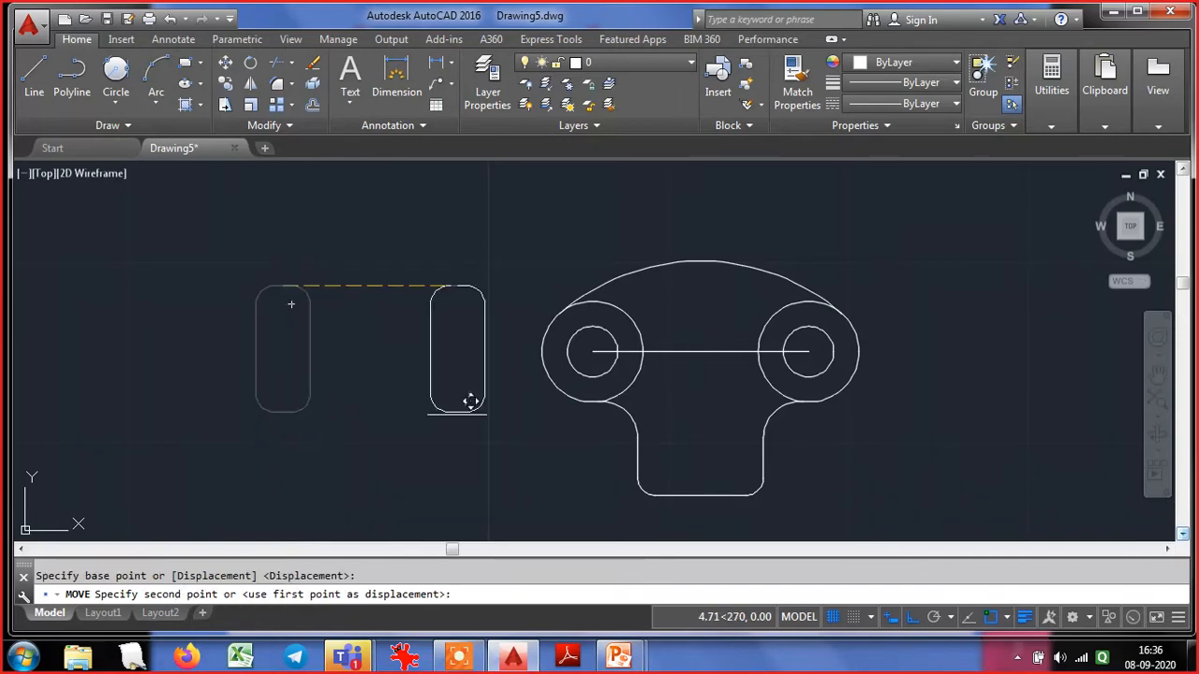
left_click(701, 351)
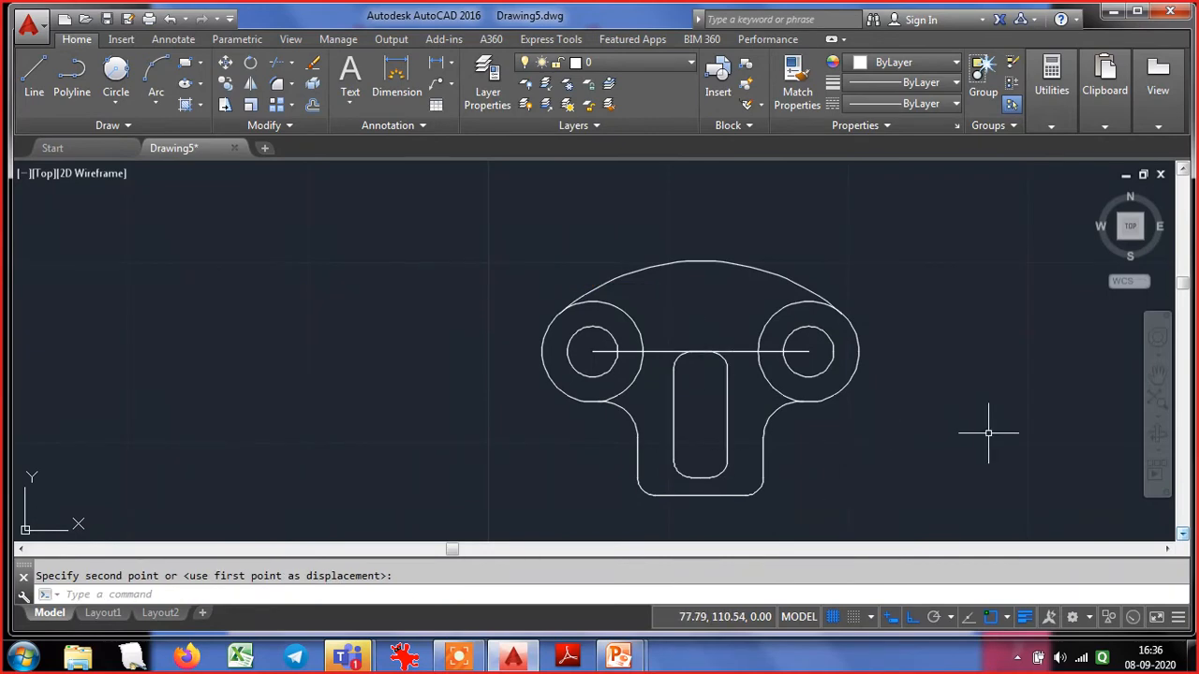
Switch to the reference drawing slide, check the distance between the slot's lower edge and the part's base, and return to AutoCAD
key("alt+Tab")
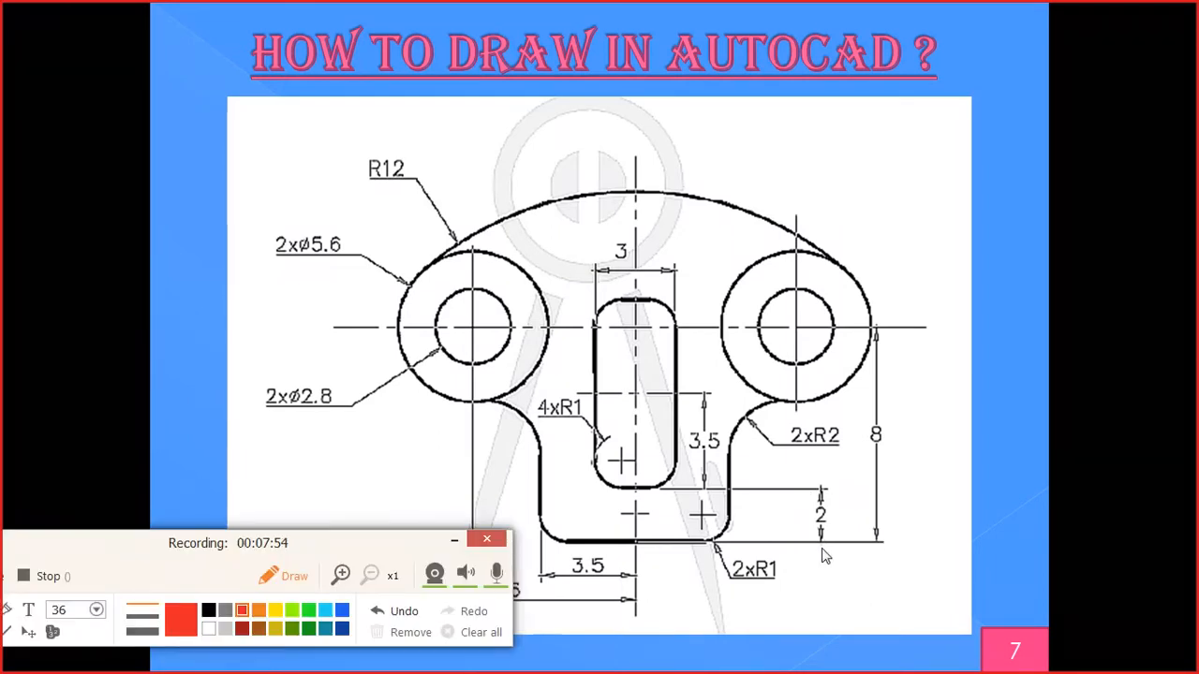
left_click_drag(779, 471, 846, 564)
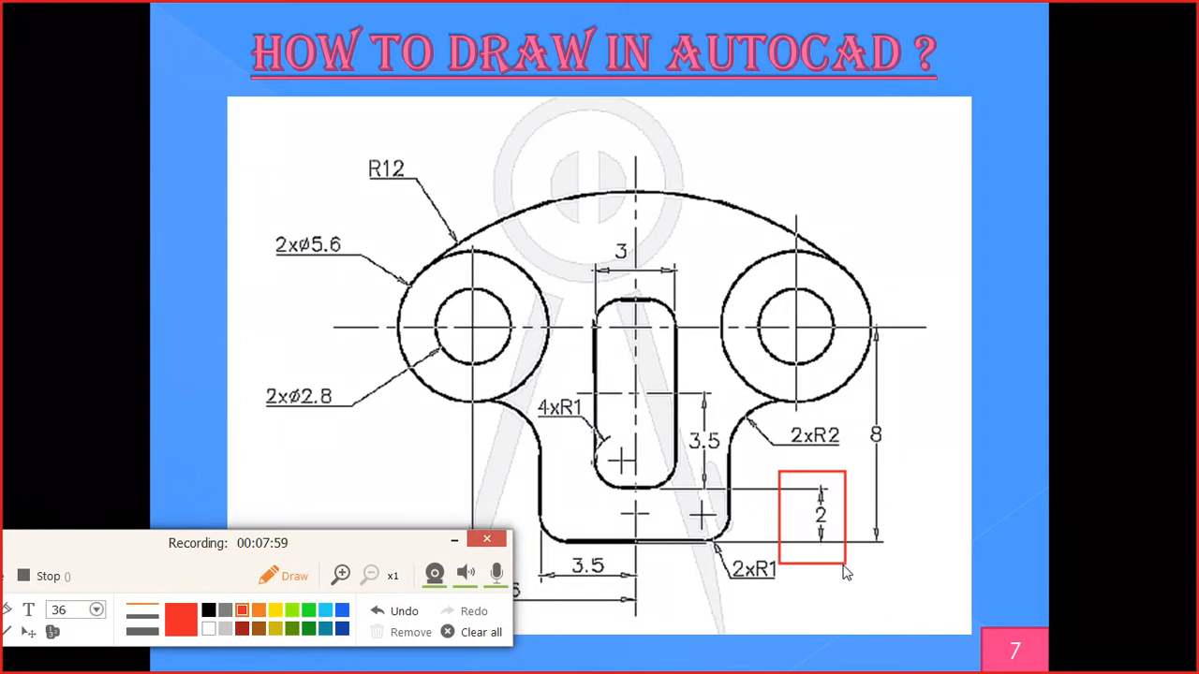
left_click(479, 633)
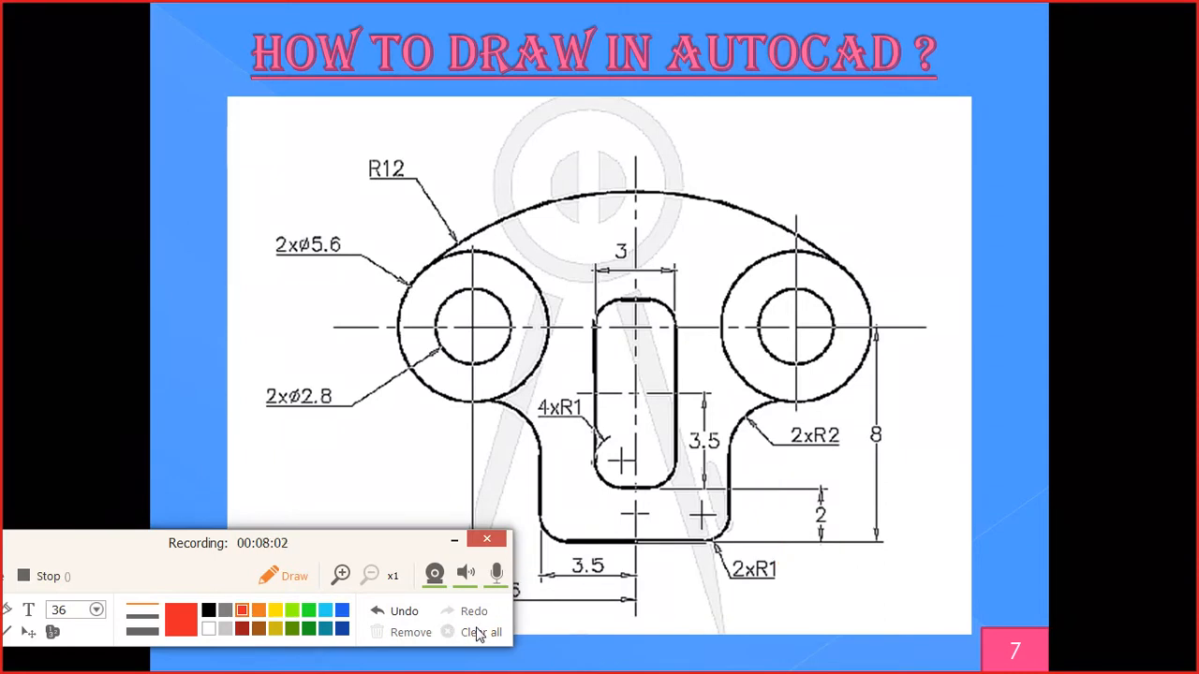
left_click(455, 542)
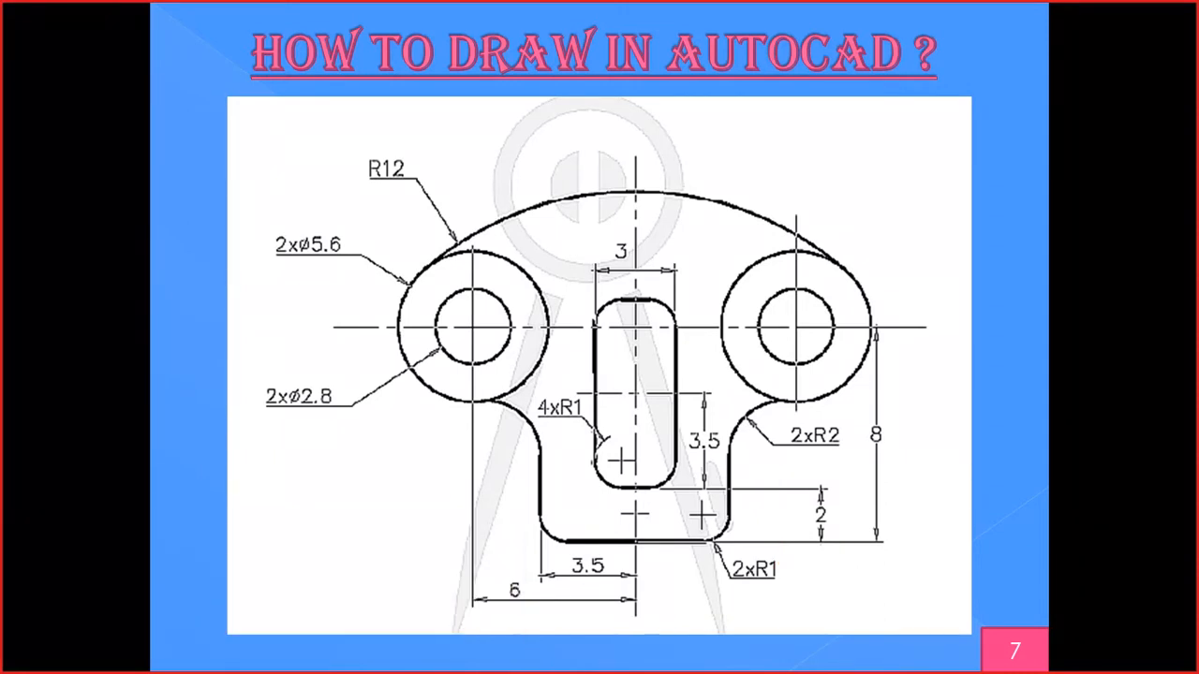
key("alt+Tab")
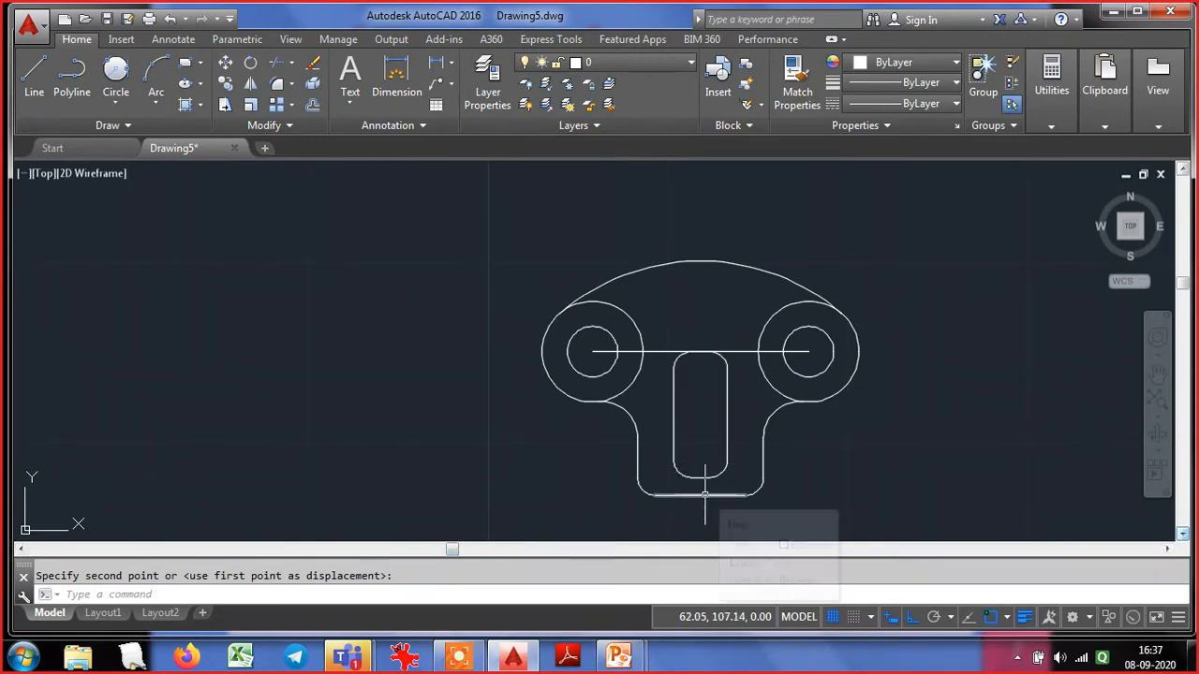
Measure the gap between the slot's lower edge and the part's base with a linear dimension, and erase that dimension
scroll(705, 494, "up", 4)
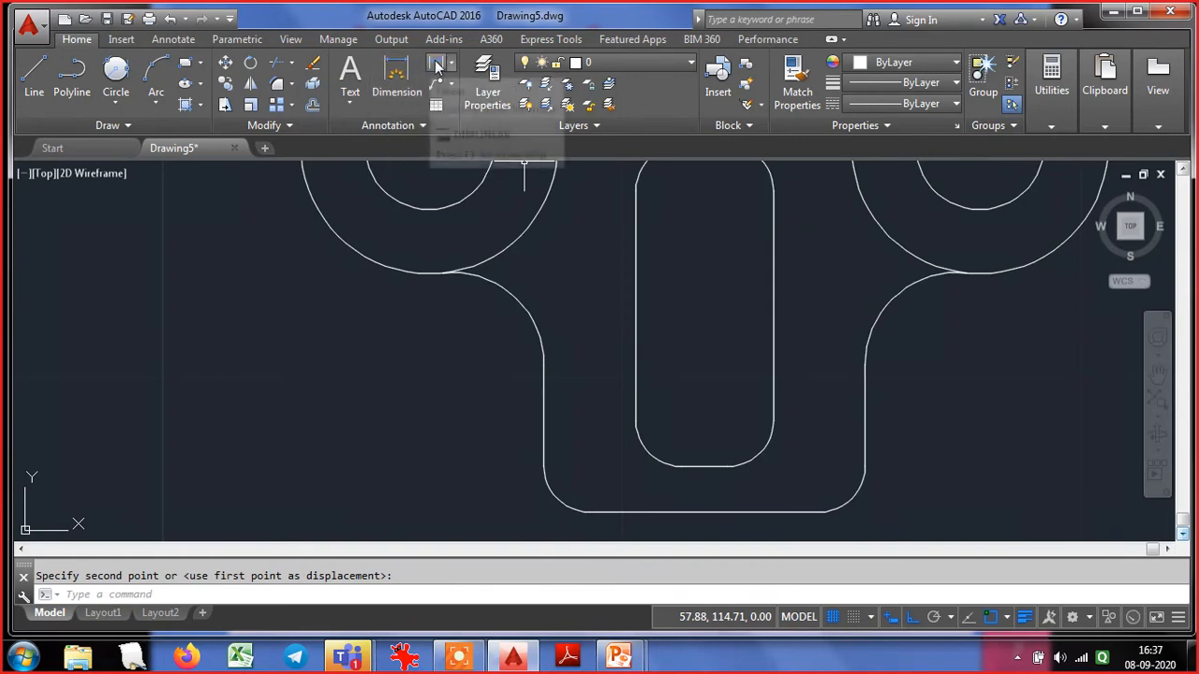
left_click(437, 66)
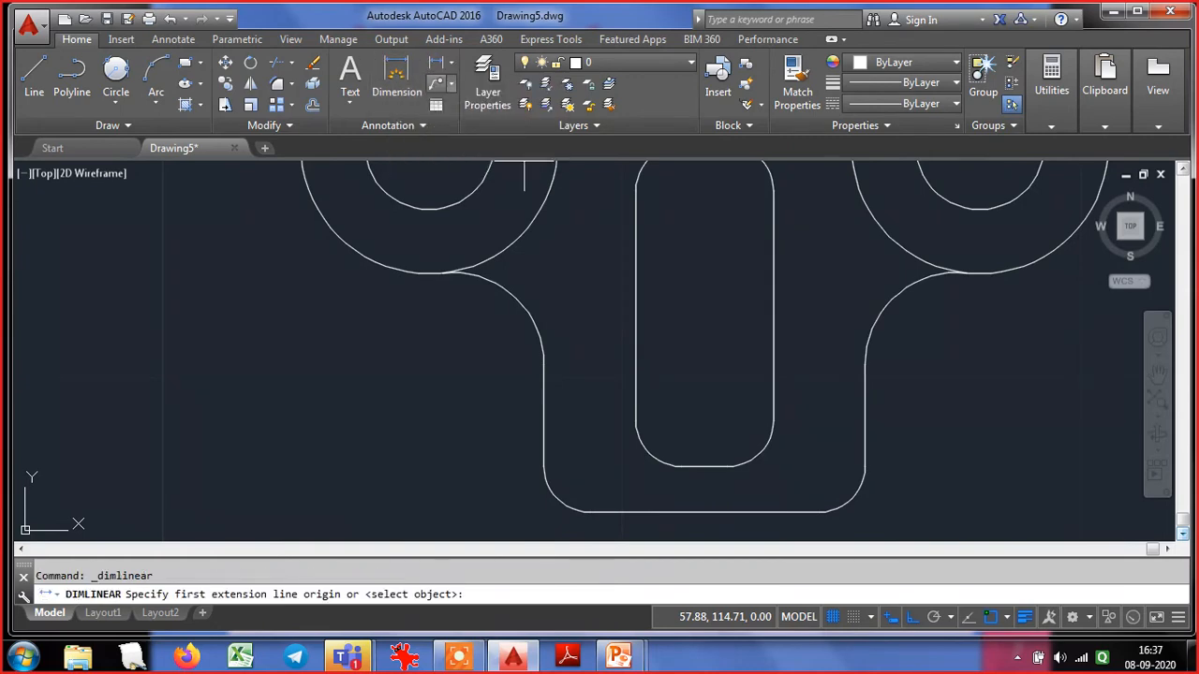
left_click(692, 468)
left_click(683, 512)
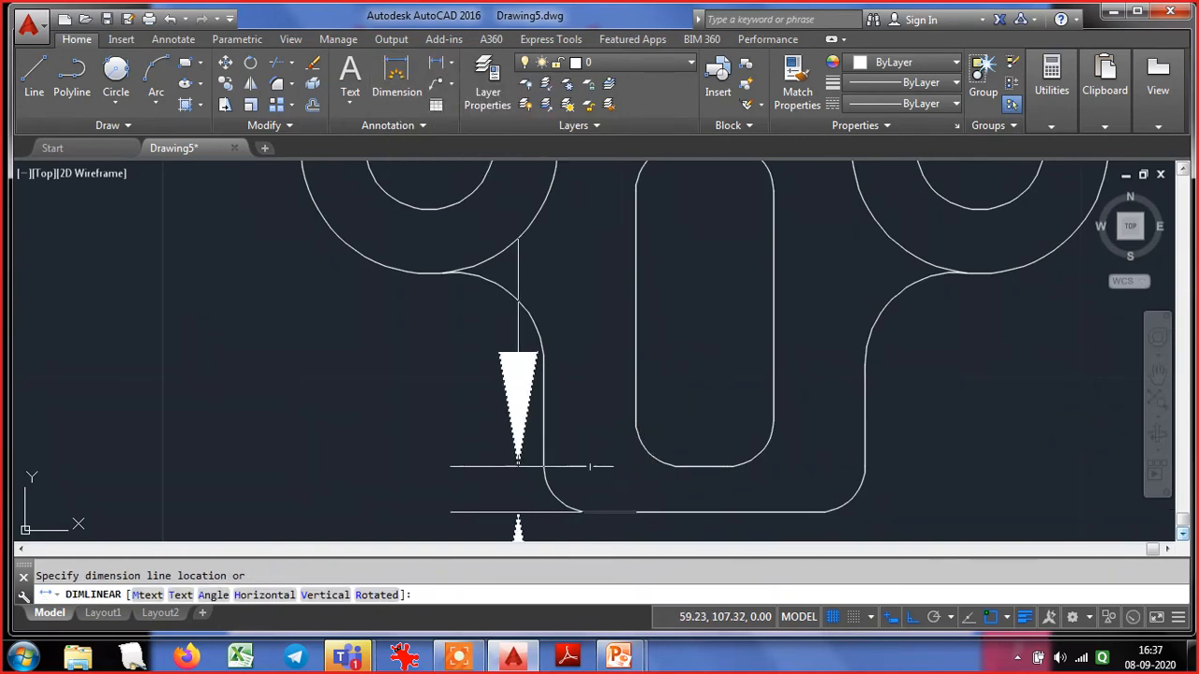
left_click(367, 475)
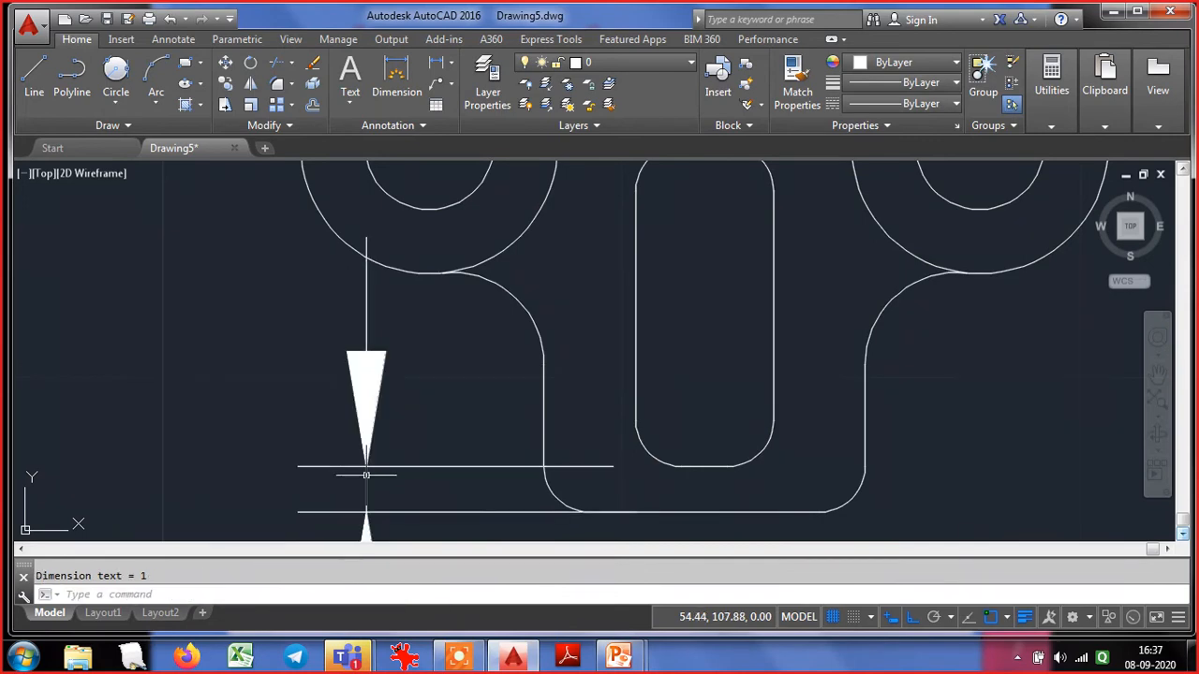
scroll(367, 475, "down", 10)
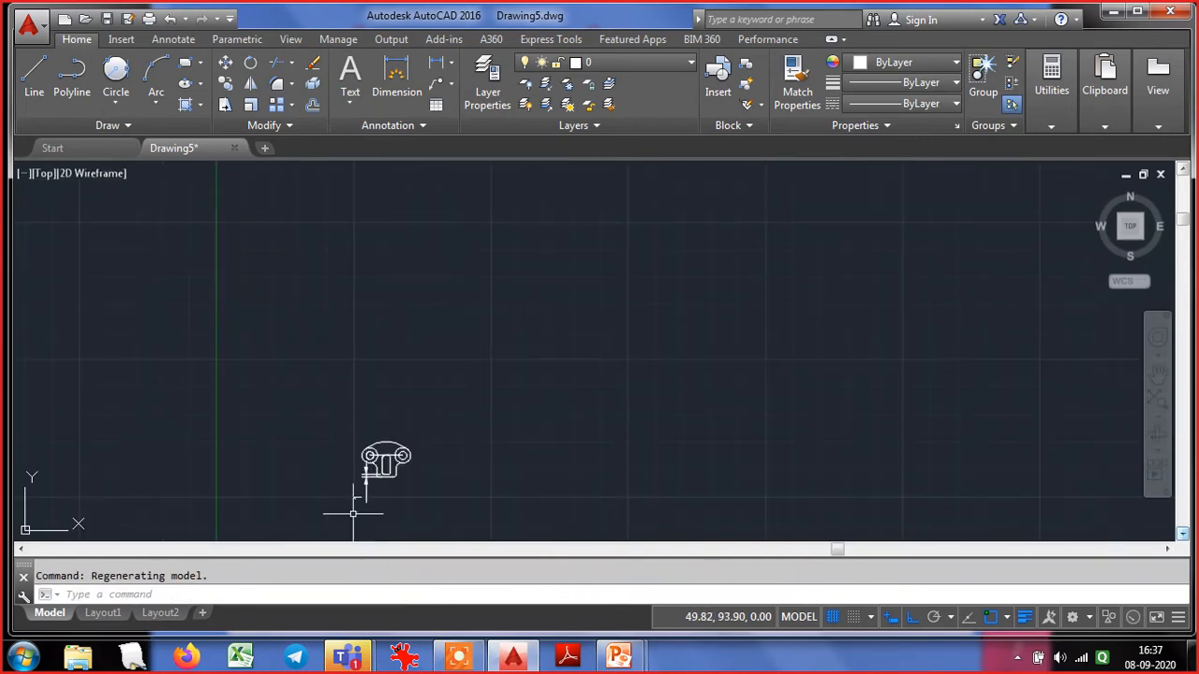
scroll(353, 514, "up", 8)
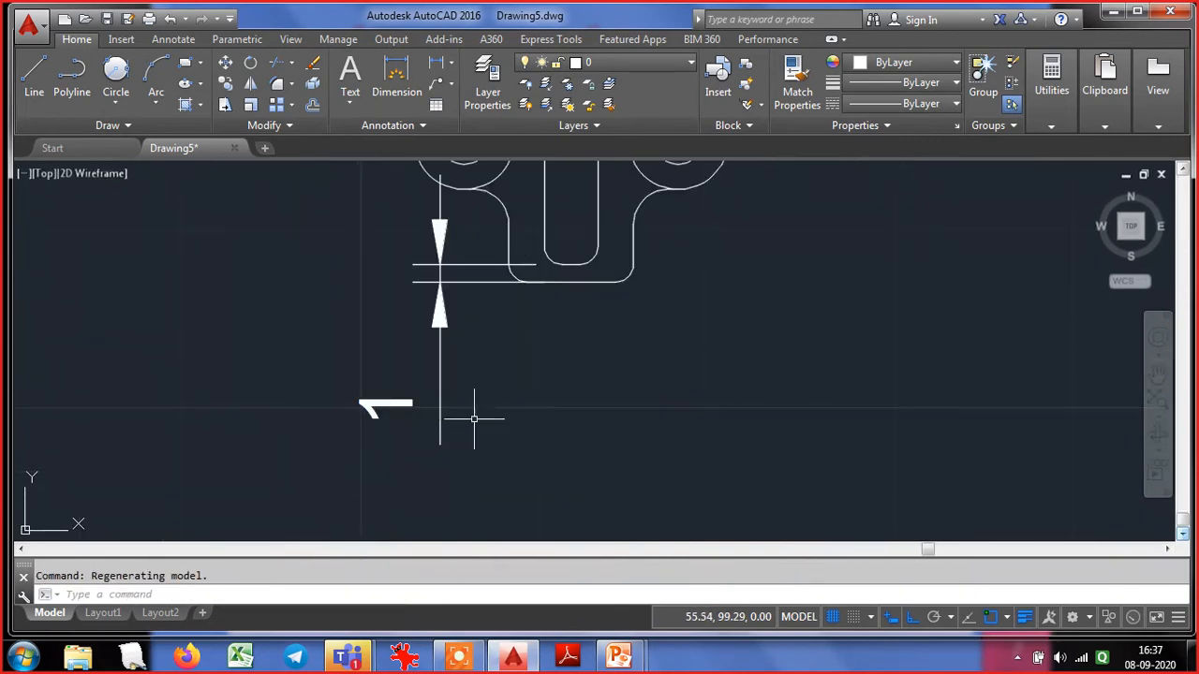
left_click(474, 419)
left_click(341, 315)
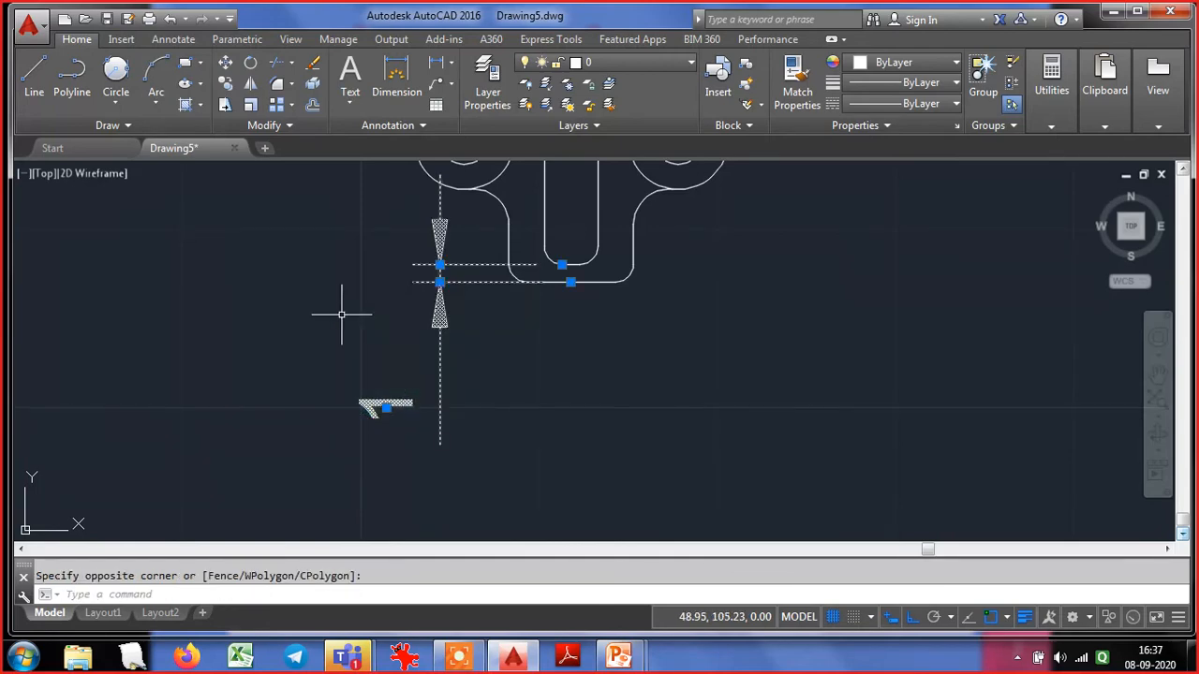
key("Delete")
scroll(554, 378, "down", 3)
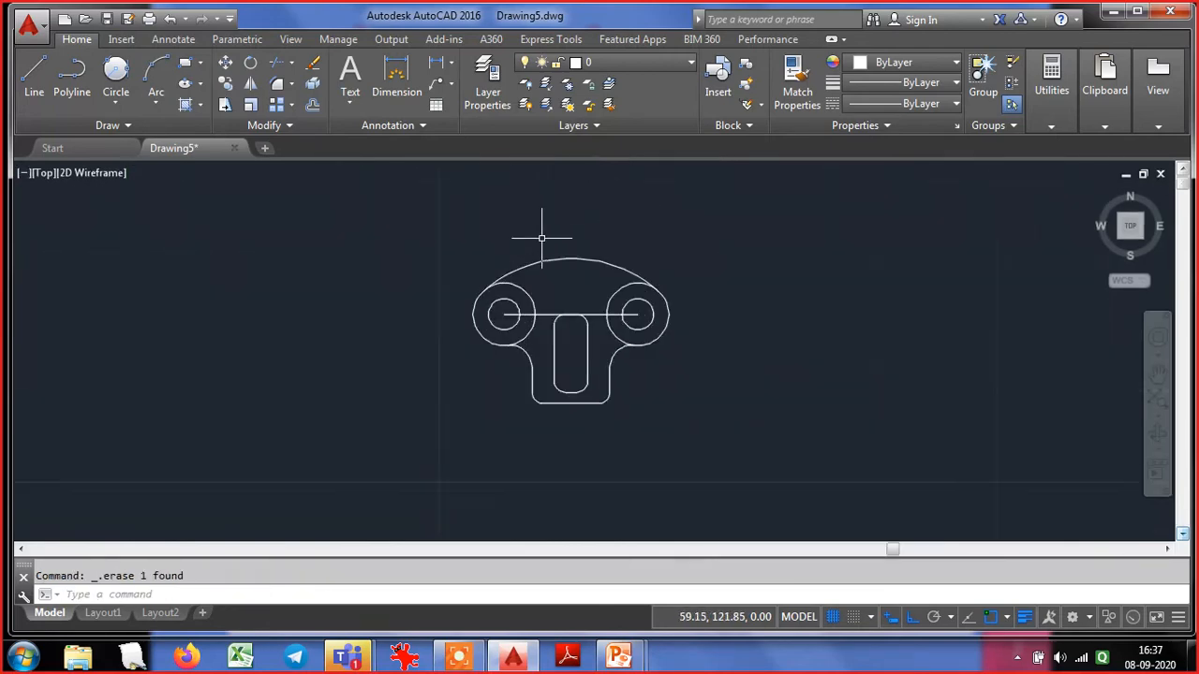
Move the rounded slot 1 unit straight up
scroll(541, 238, "up", 2)
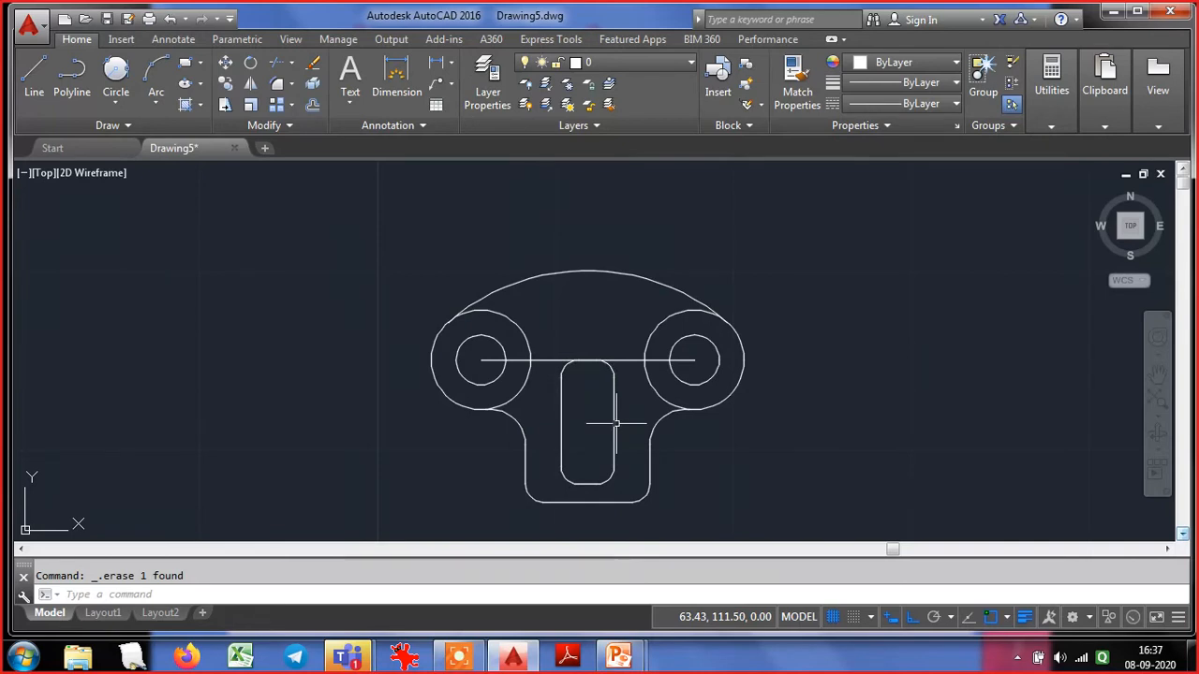
left_click(226, 63)
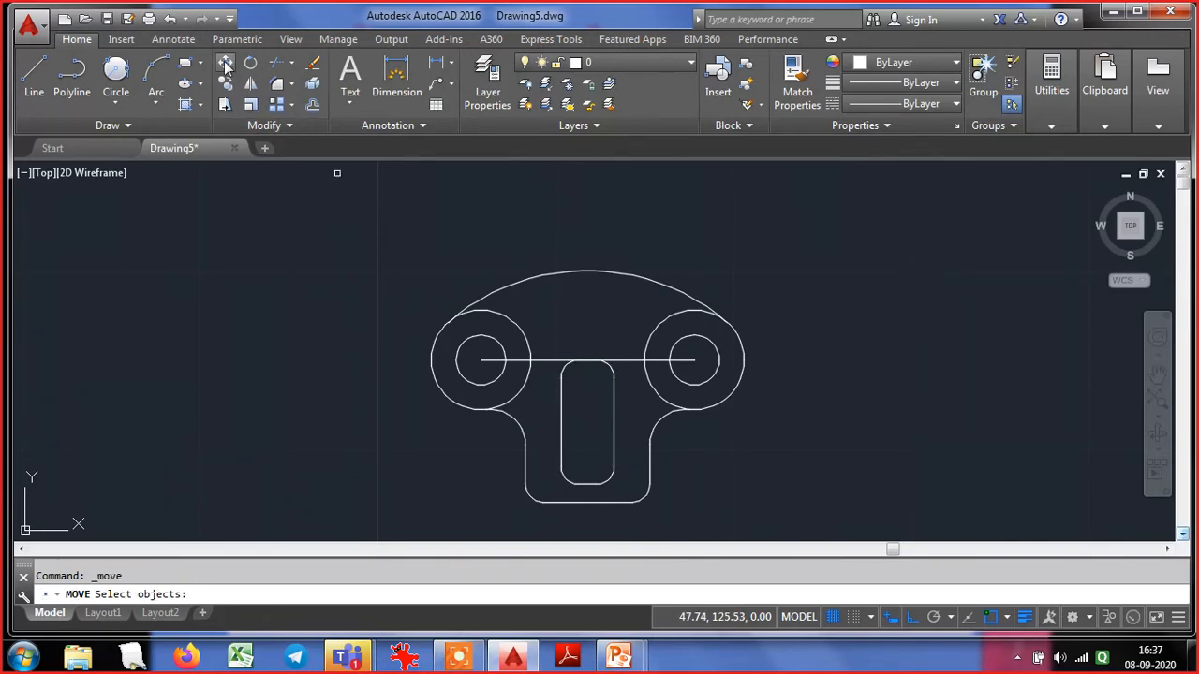
left_click(561, 407)
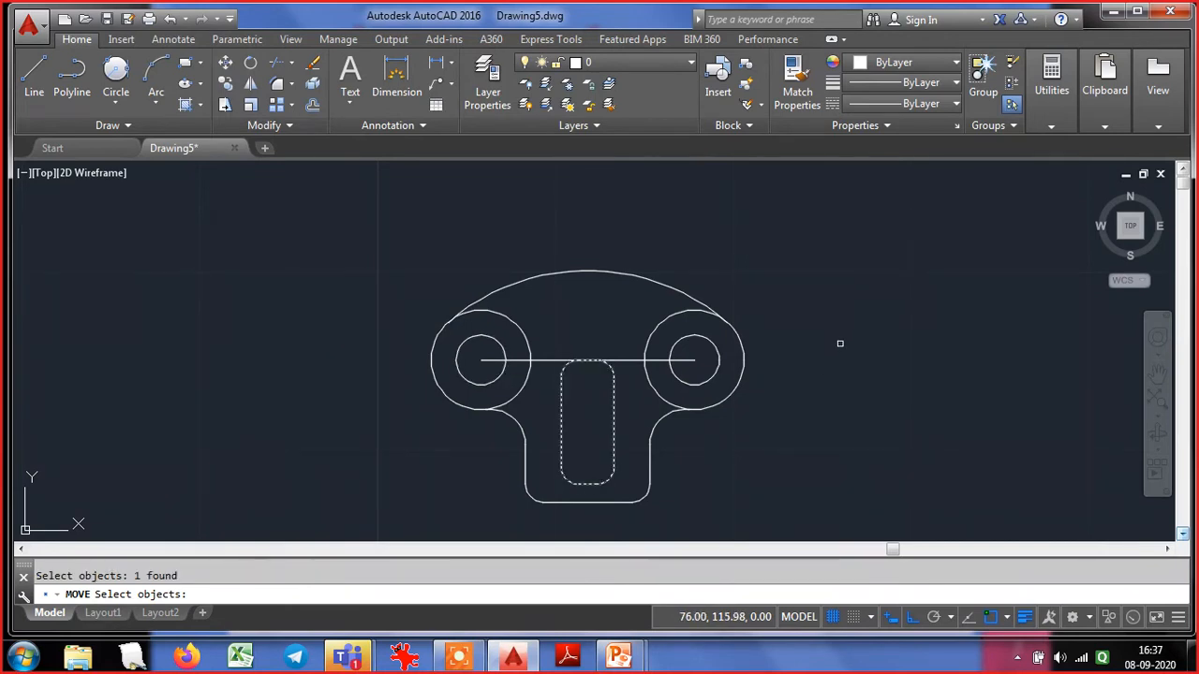
key("Return")
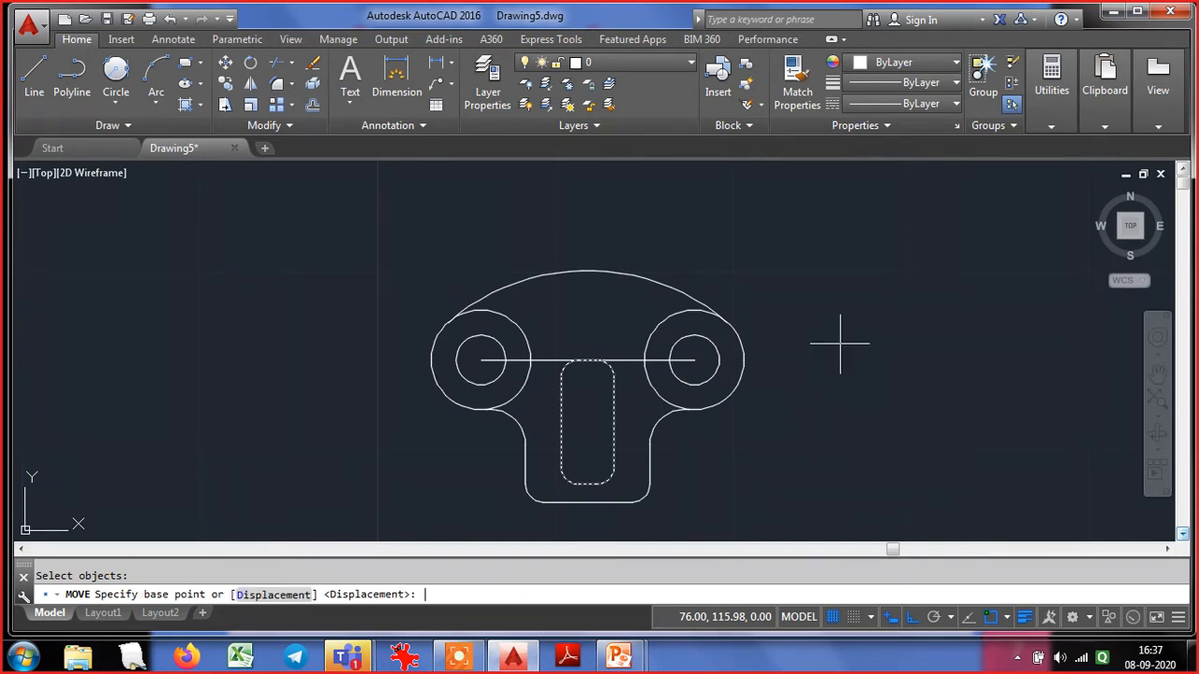
left_click(840, 342)
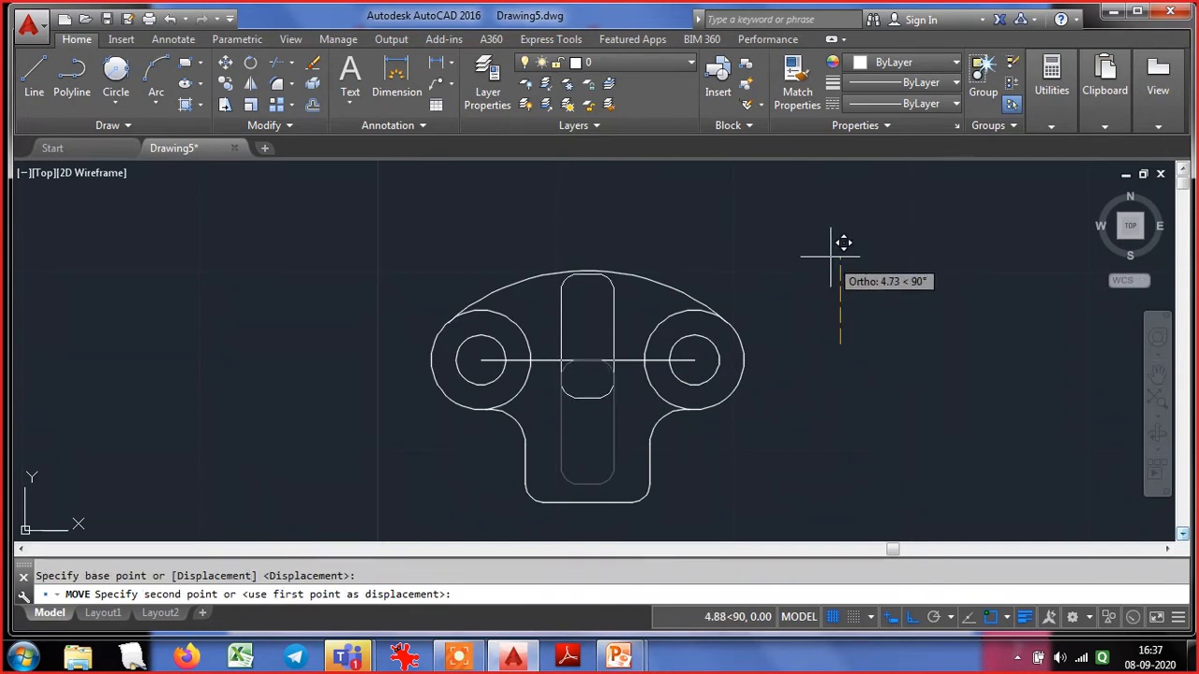
key("Return")
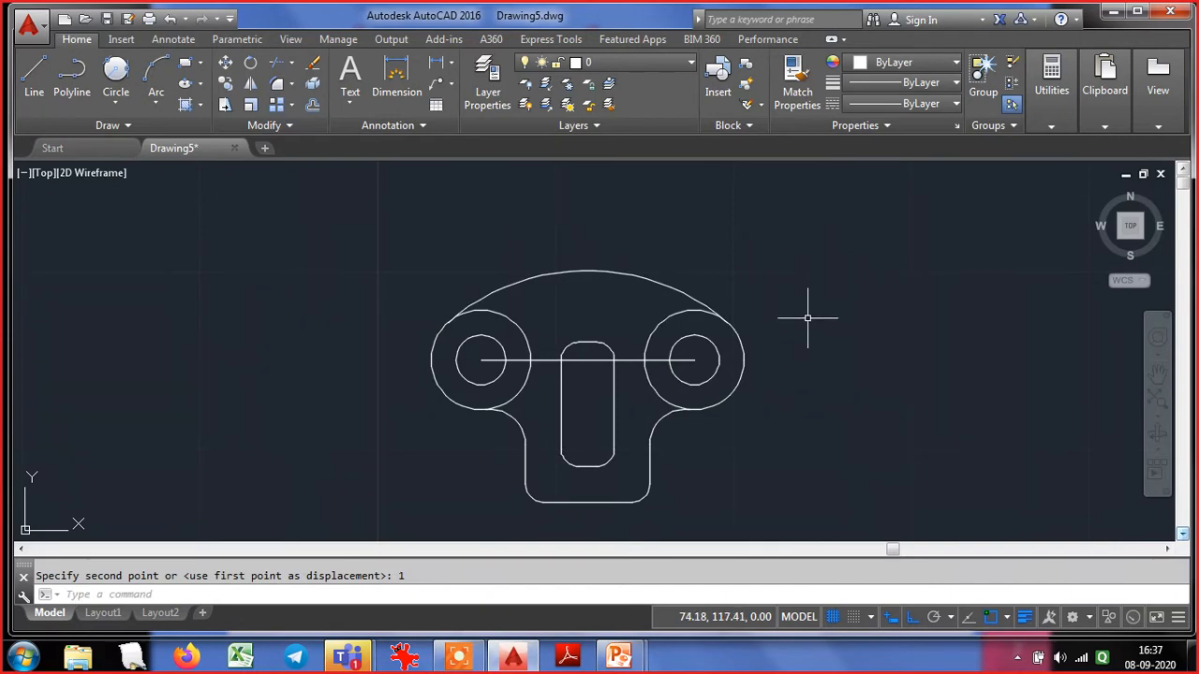
Assign the whole part except the horizontal centre line to the Outline layer
left_click(420, 516)
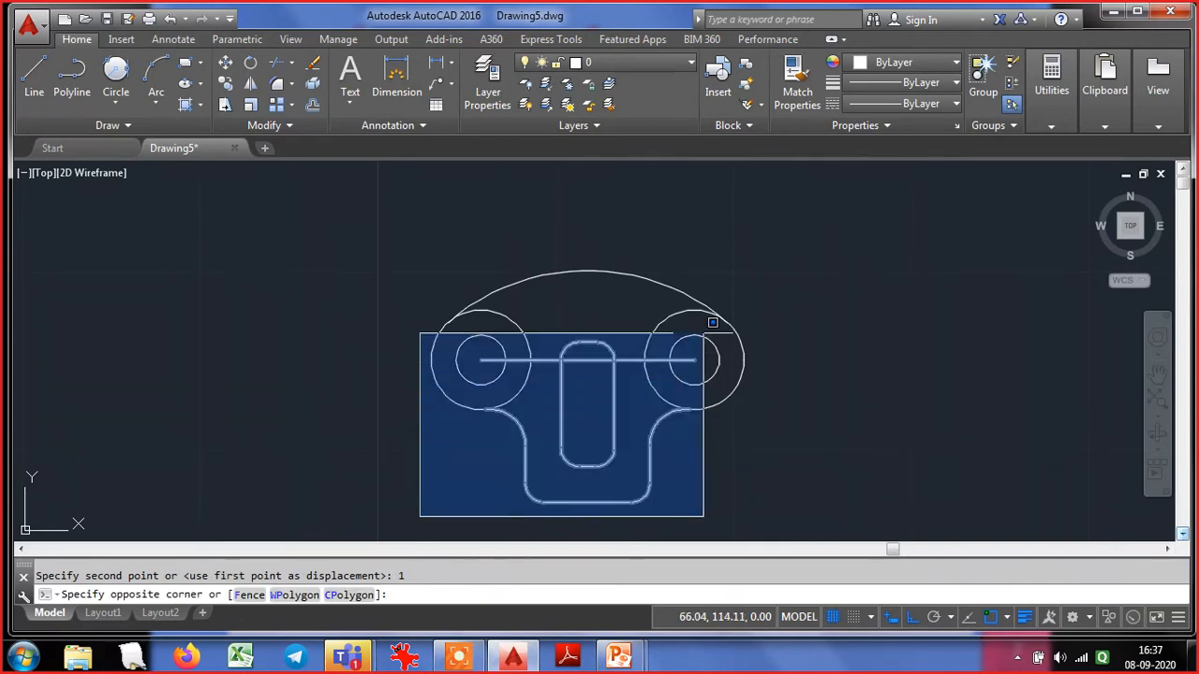
left_click(811, 210)
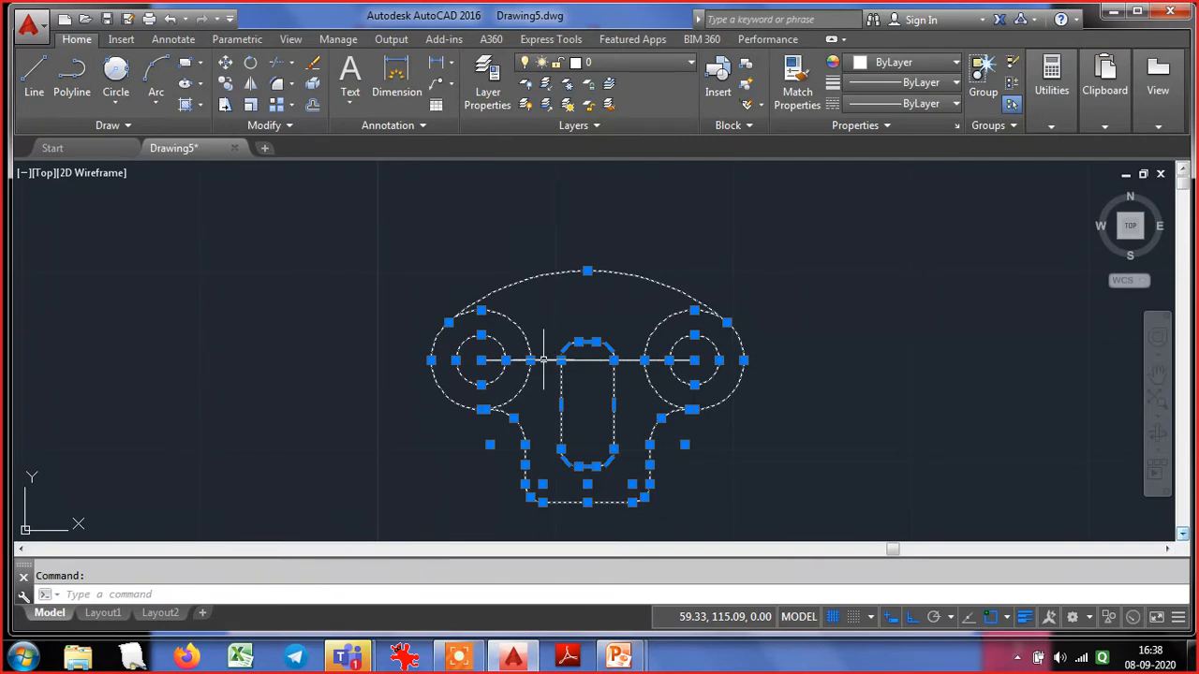
left_click(592, 168)
left_click(602, 64)
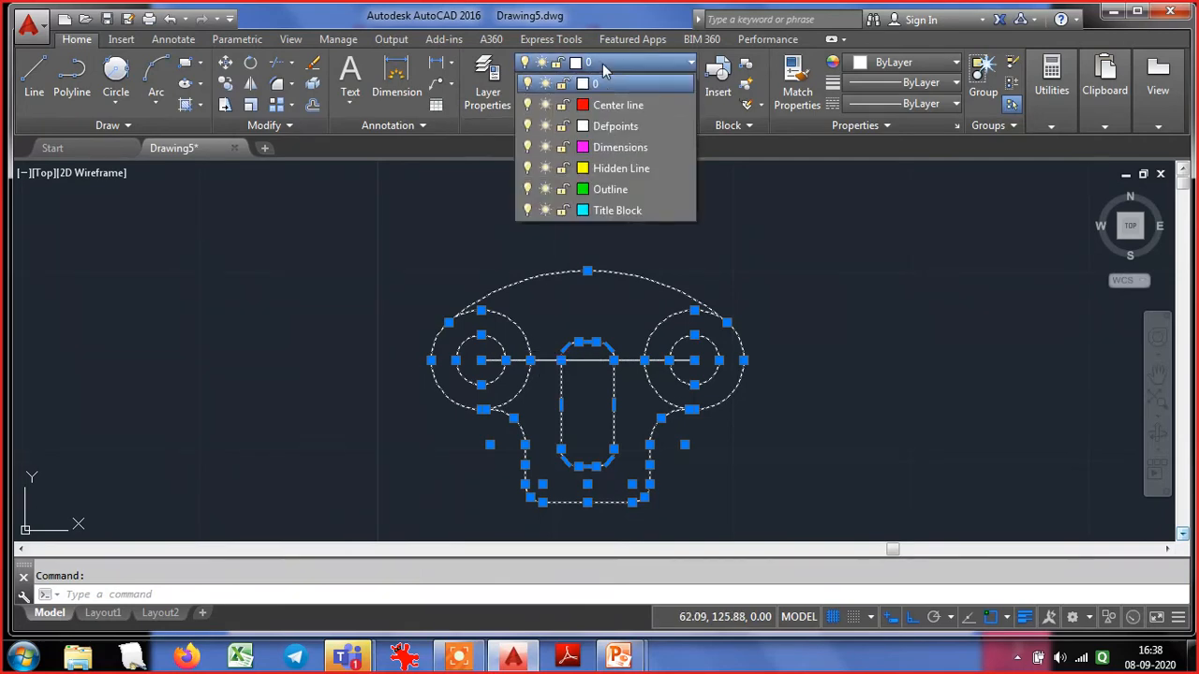
left_click(604, 186)
Turn off the lineweight display and clear the selection
key("Escape")
key("ctrl+a")
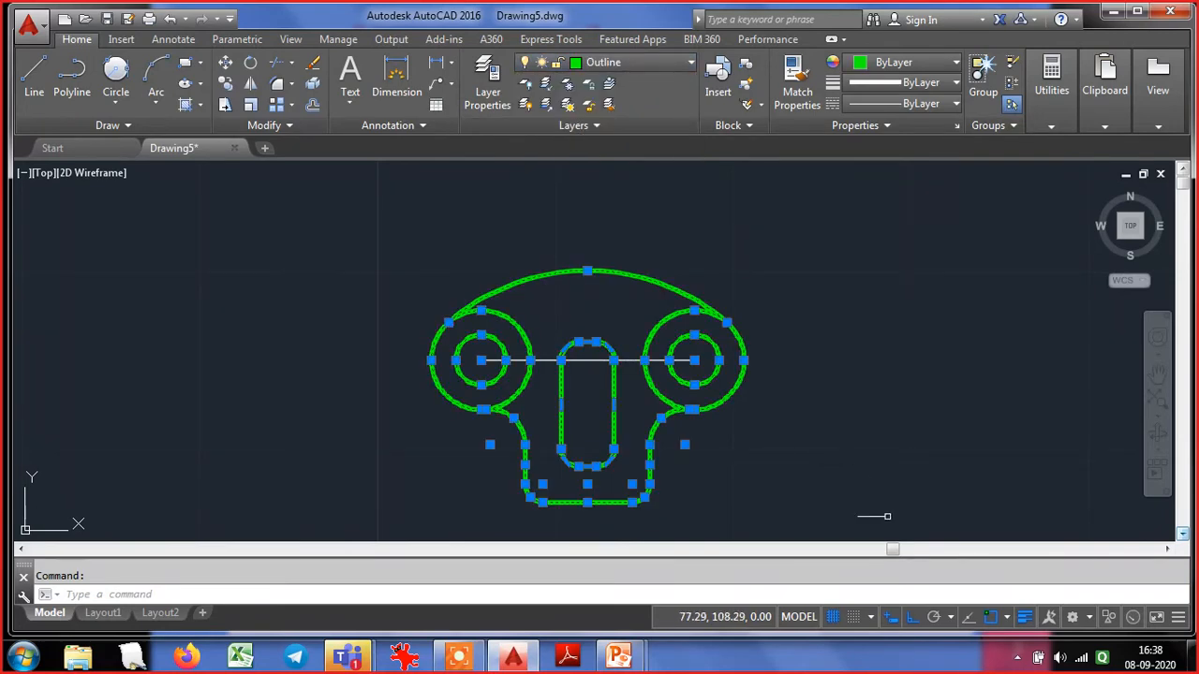
left_click(1025, 616)
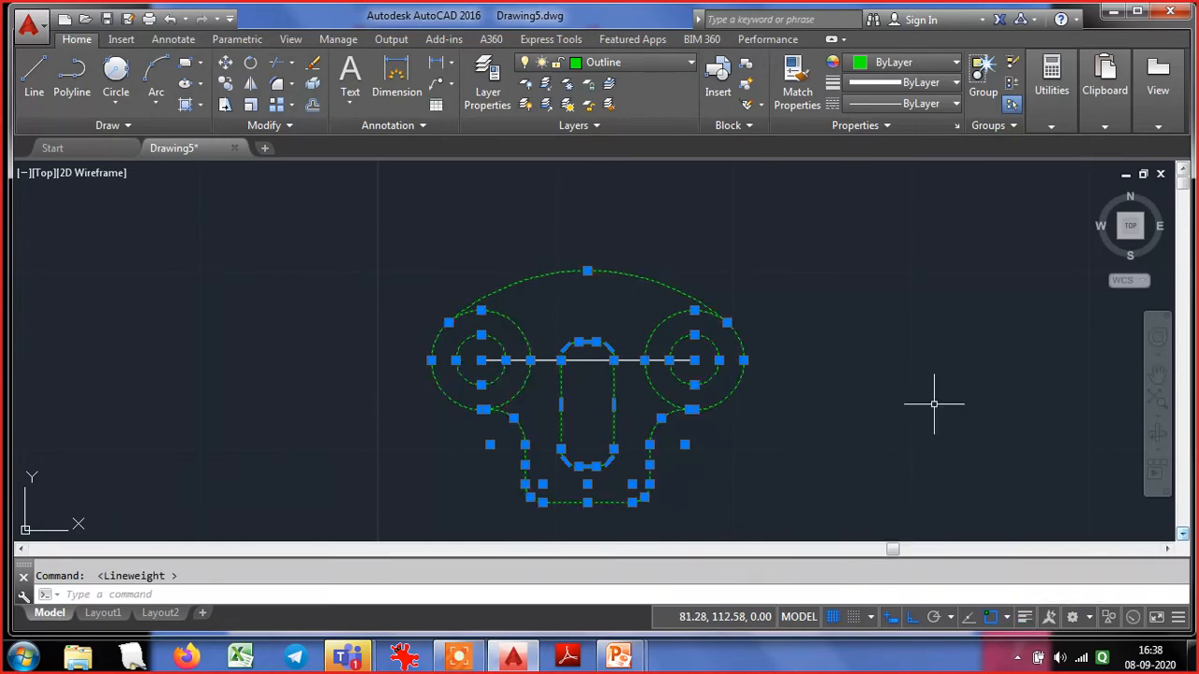
key("Escape")
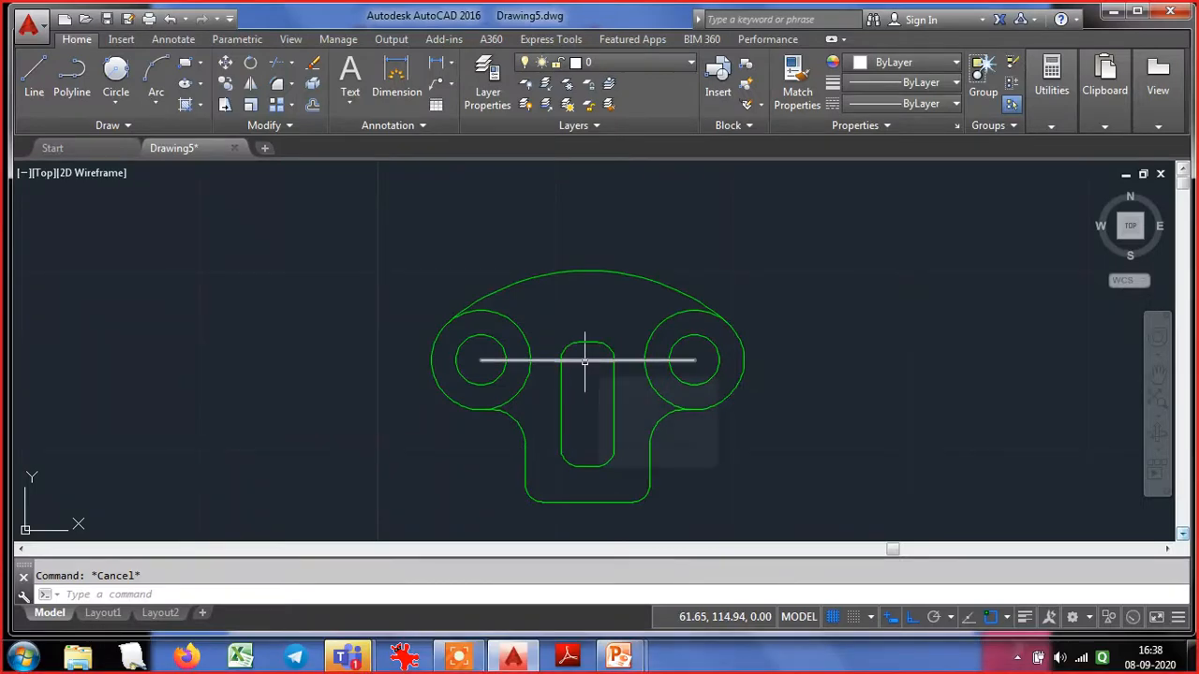
Scale the horizontal centre line by a factor of 2 about its midpoint
left_click(250, 106)
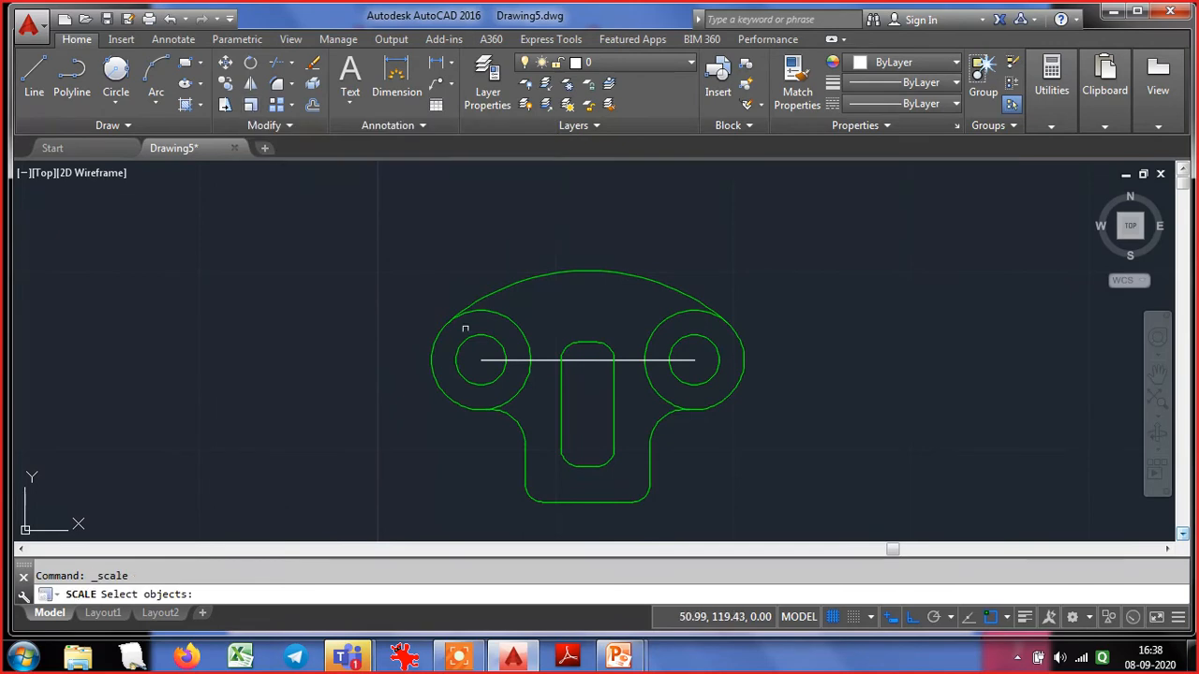
left_click(581, 359)
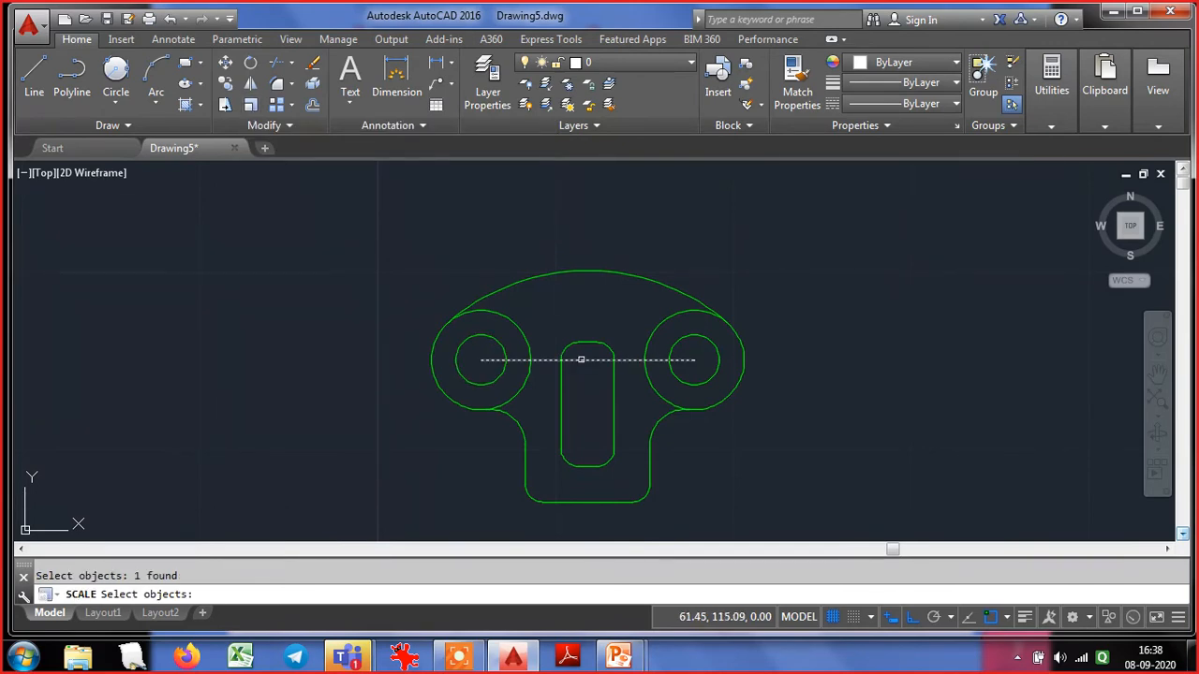
key("Return")
left_click(587, 360)
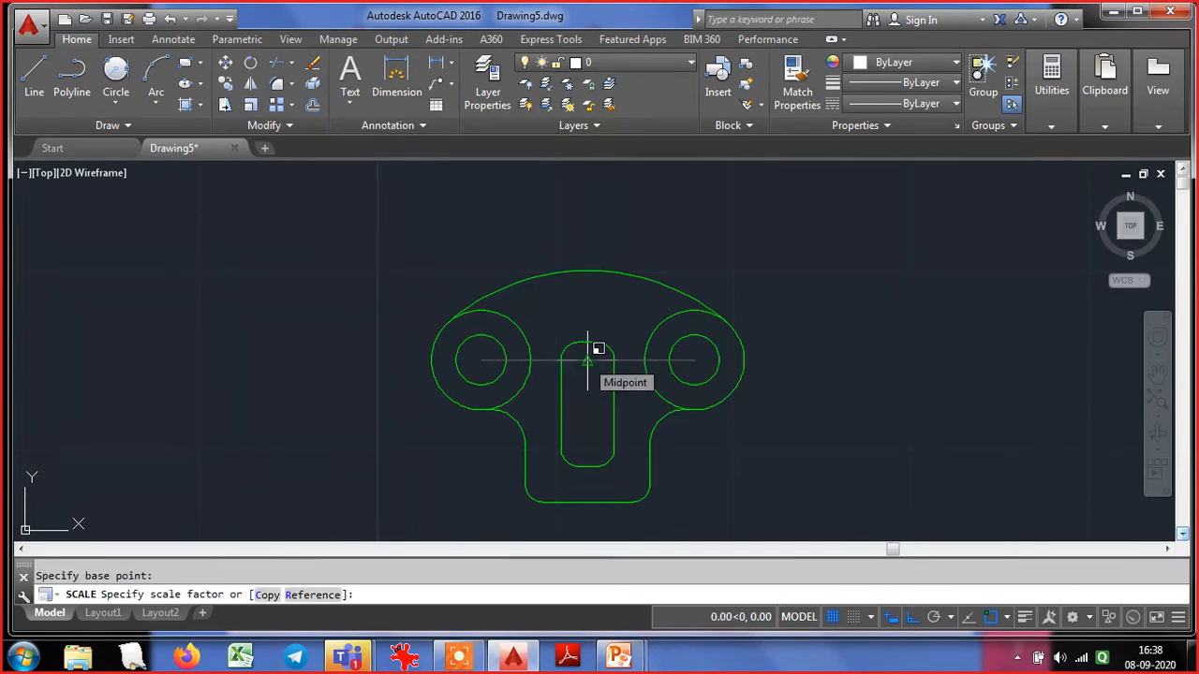
type("2")
key("Return")
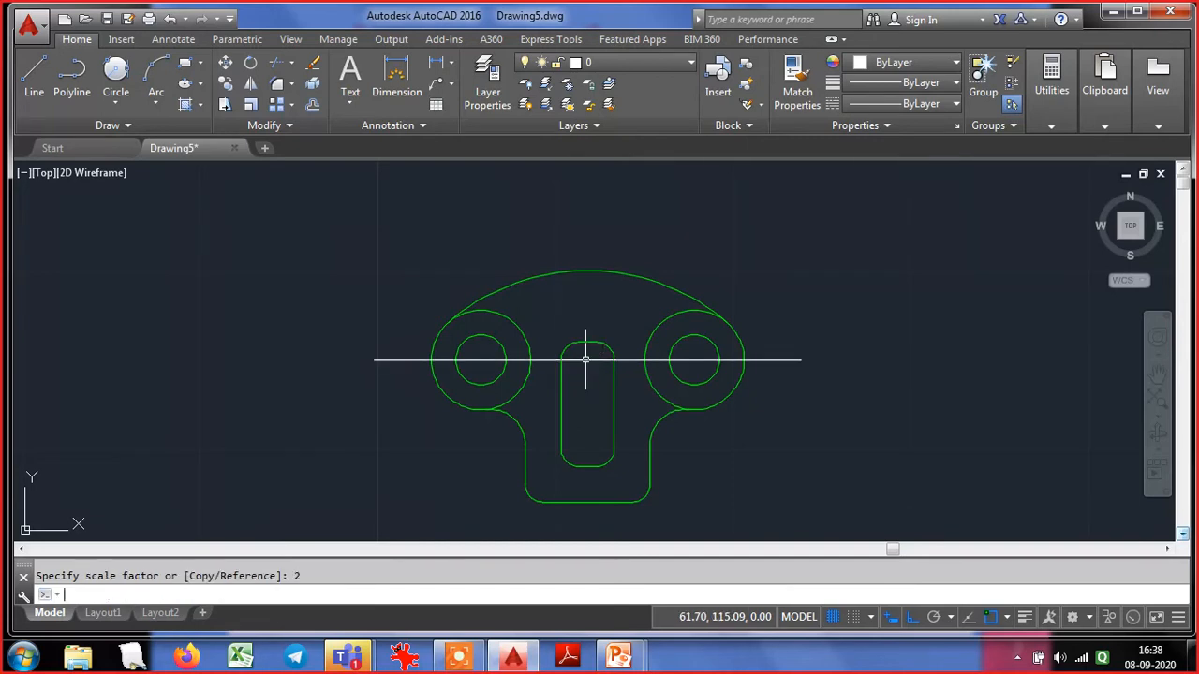
Assign the horizontal centre line to the Center line layer and clear the selection
key("Escape")
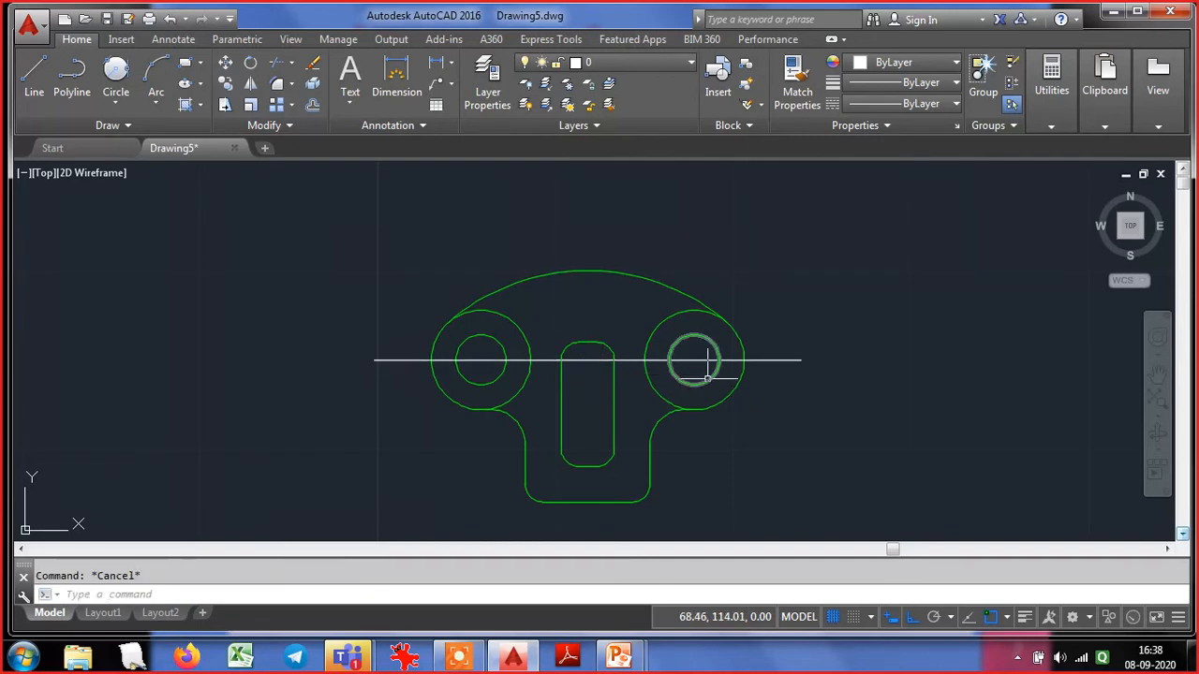
left_click(859, 381)
left_click(790, 335)
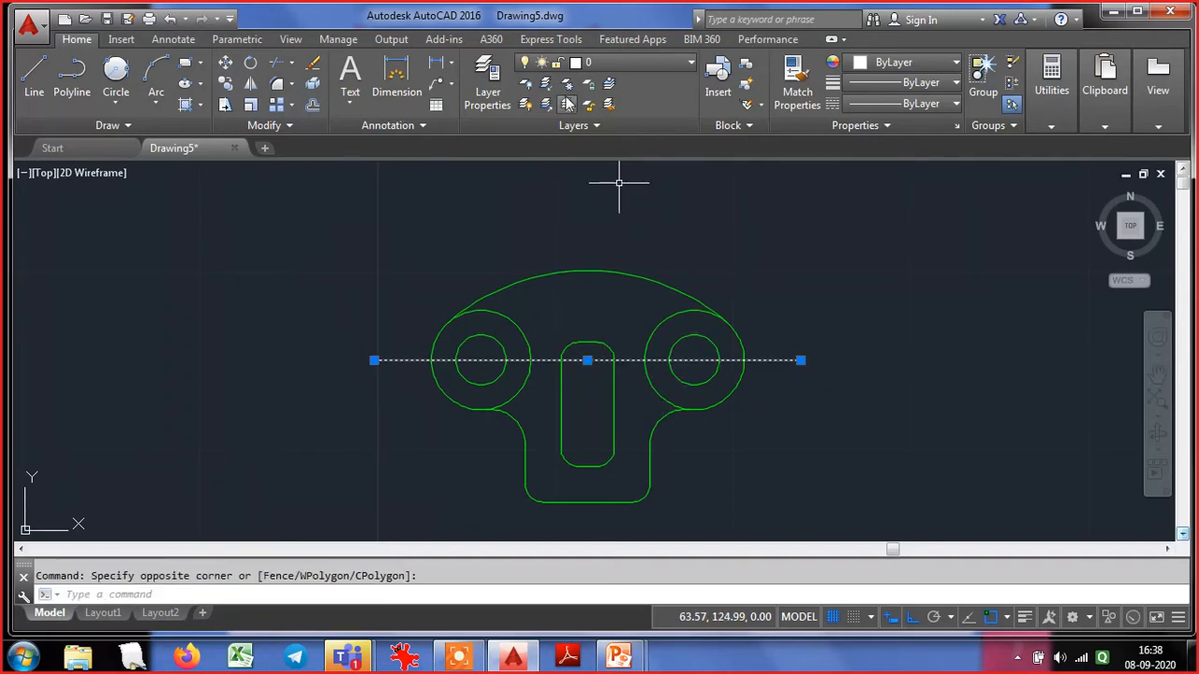
left_click(562, 63)
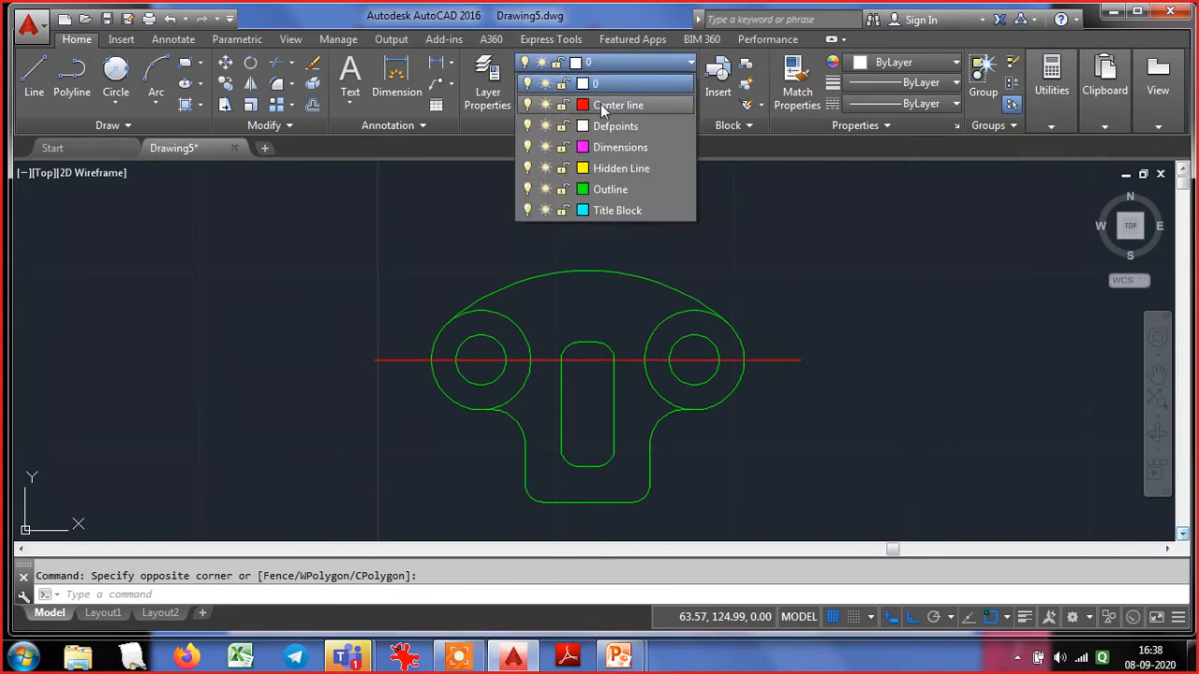
left_click(599, 104)
key("Escape")
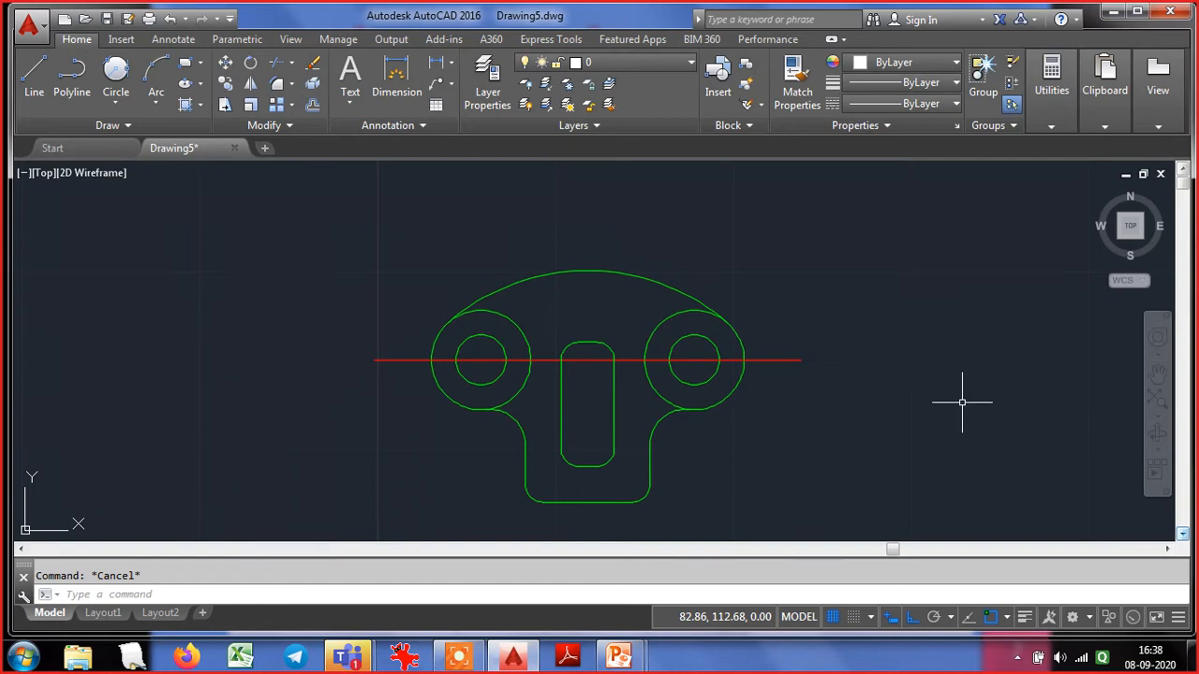
Try a global linetype scale of 0.2 and reduce it to 0.1
type("linetype scale")
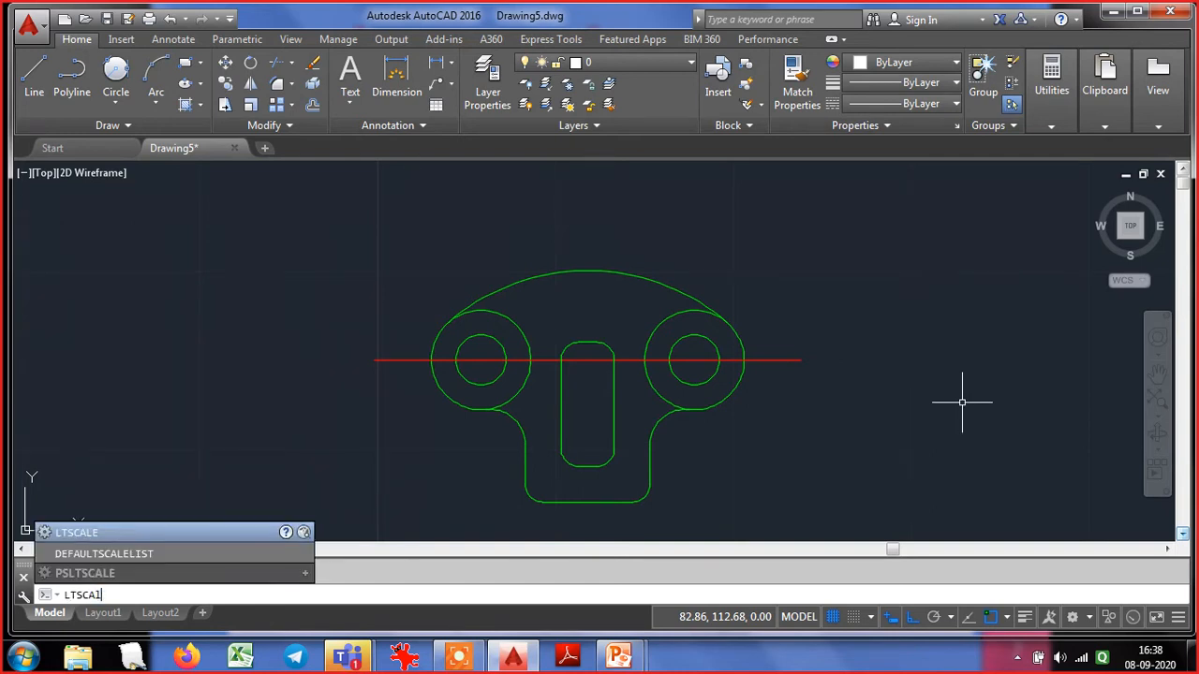
key("Return")
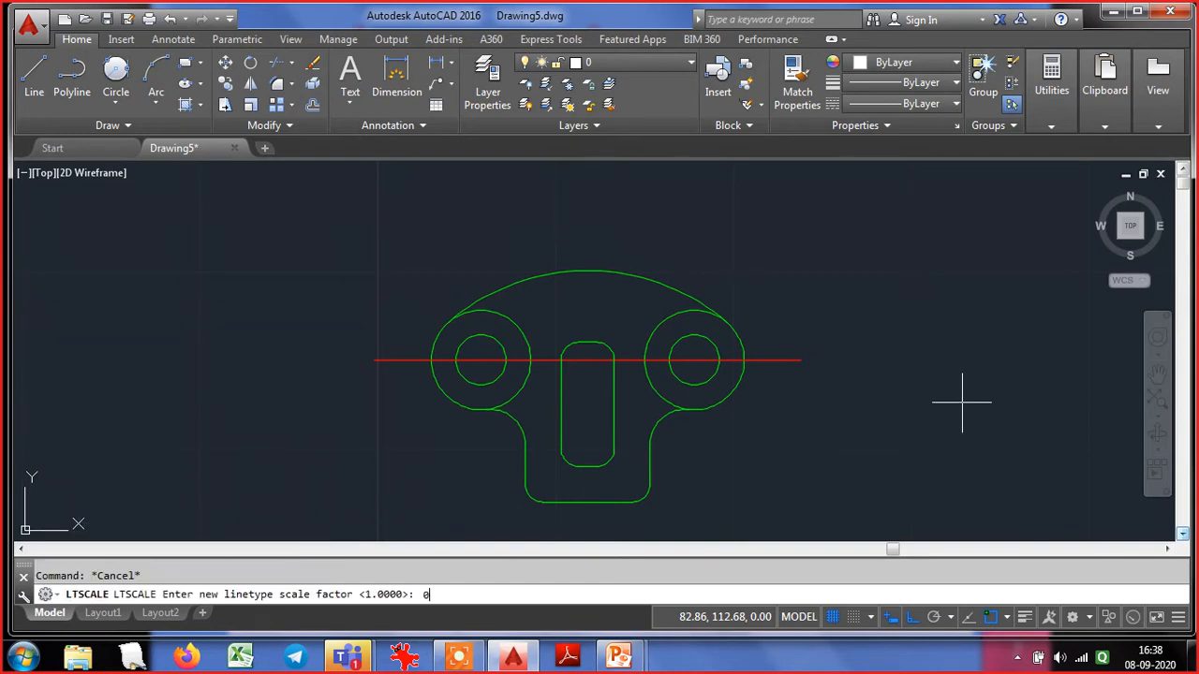
type("0.2")
key("Return")
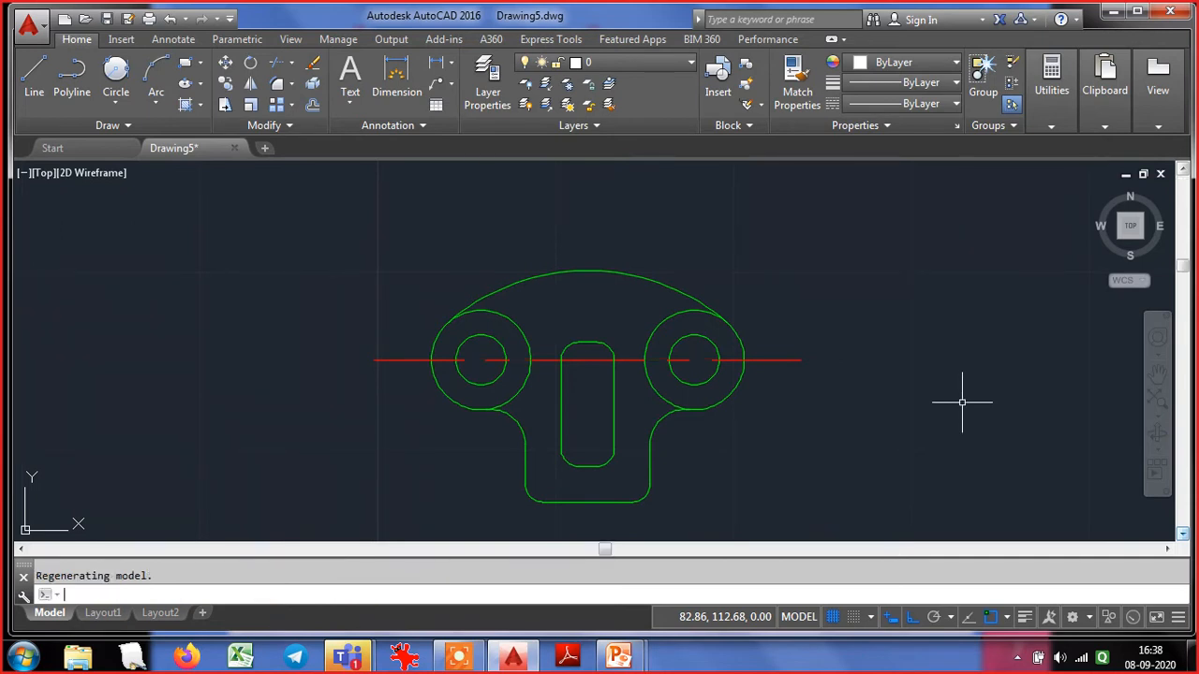
key("Return")
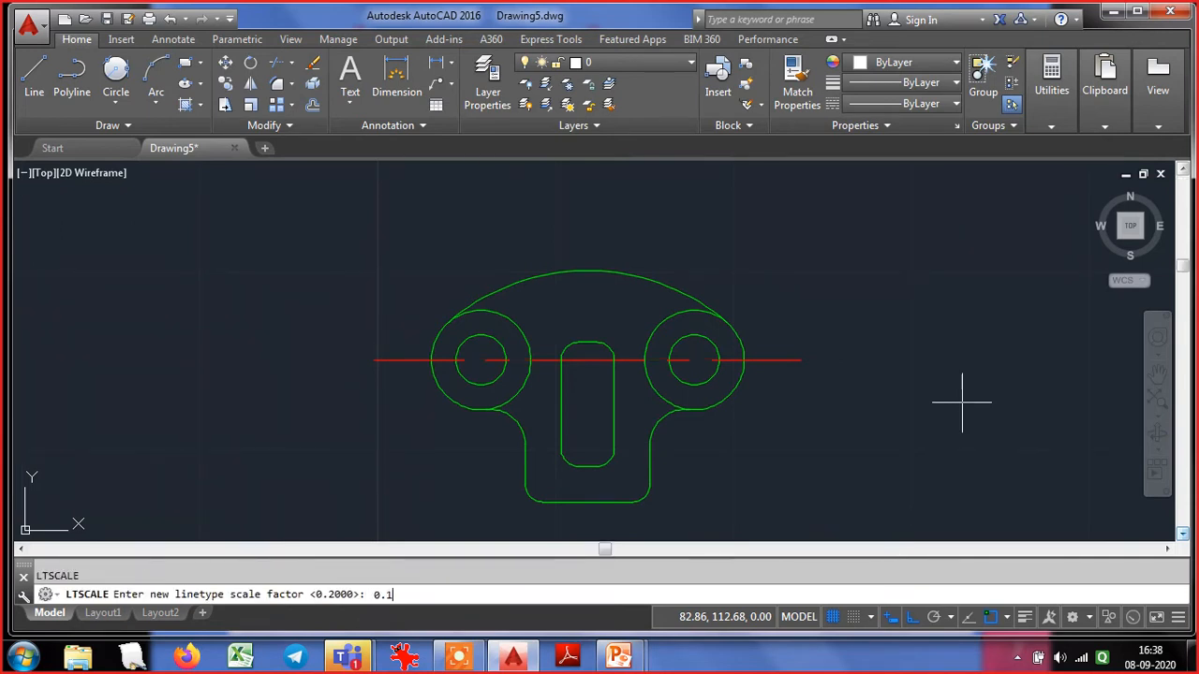
key("Return")
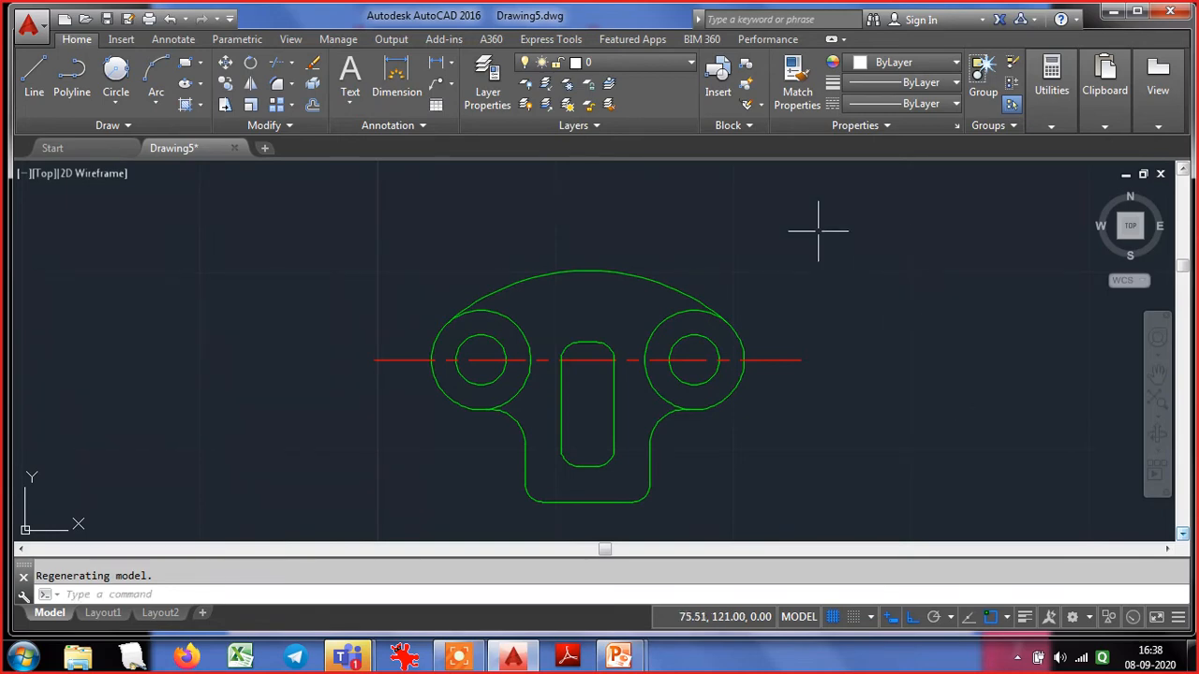
Insert the title block drawing GPB_A4_L.dwg with its insertion point below and left of the bracket, at about 48.28, 105.04
left_click(720, 89)
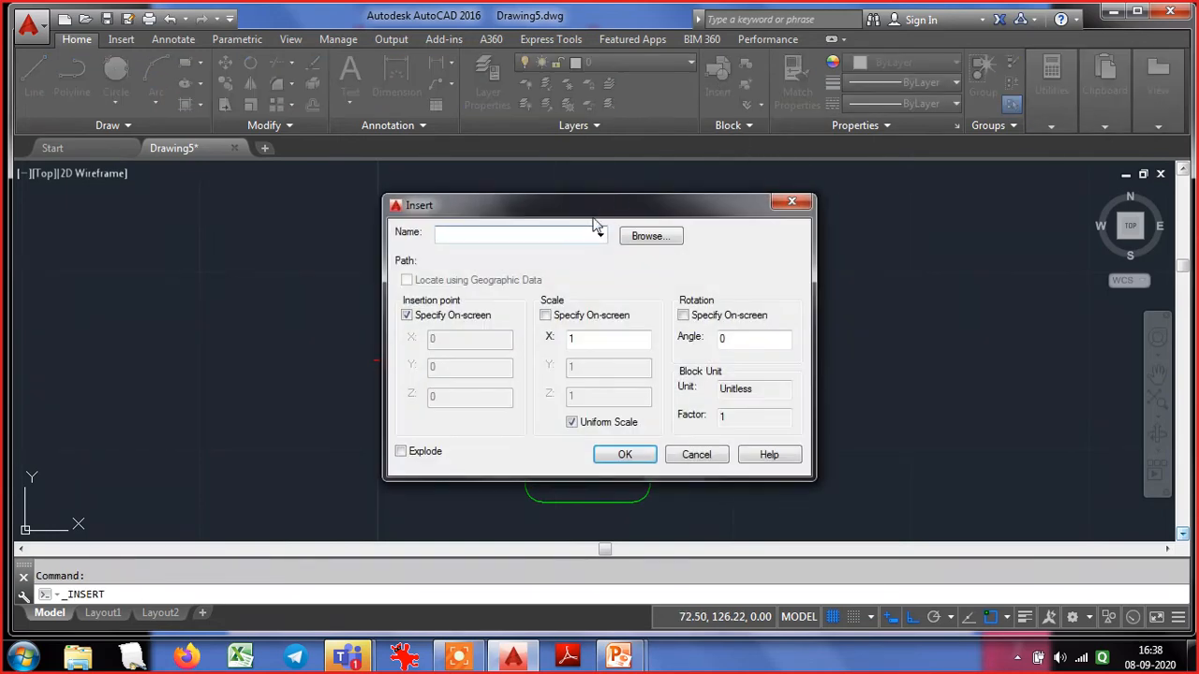
left_click(634, 238)
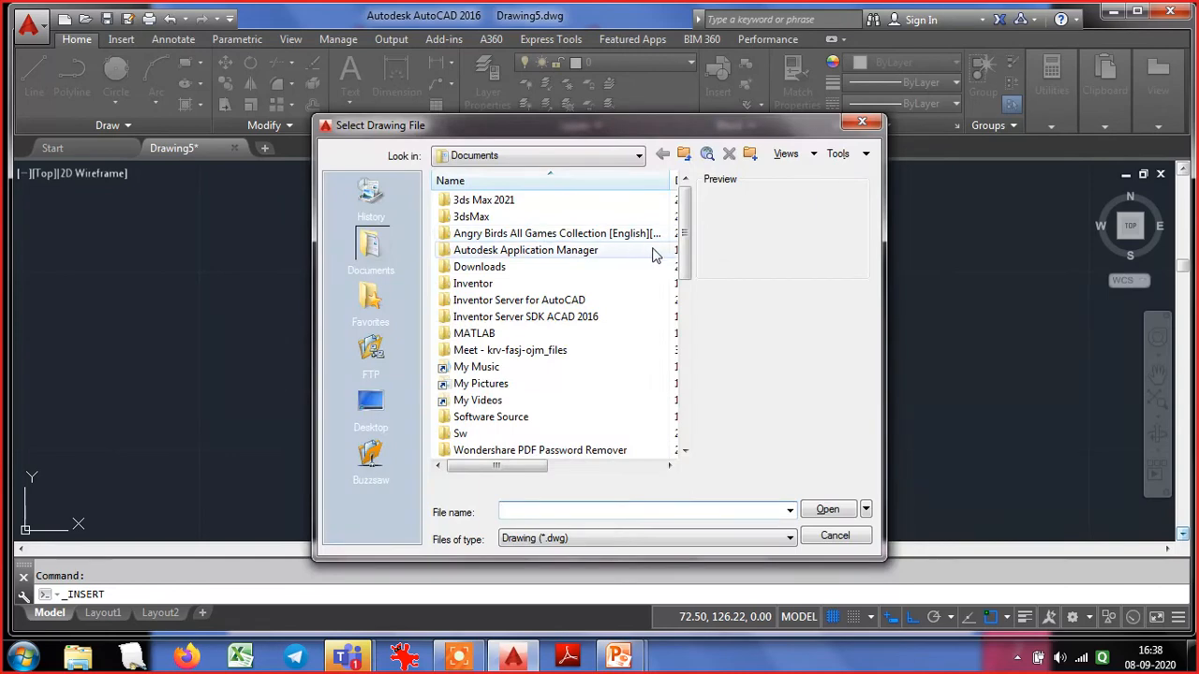
left_click_drag(687, 267, 671, 397)
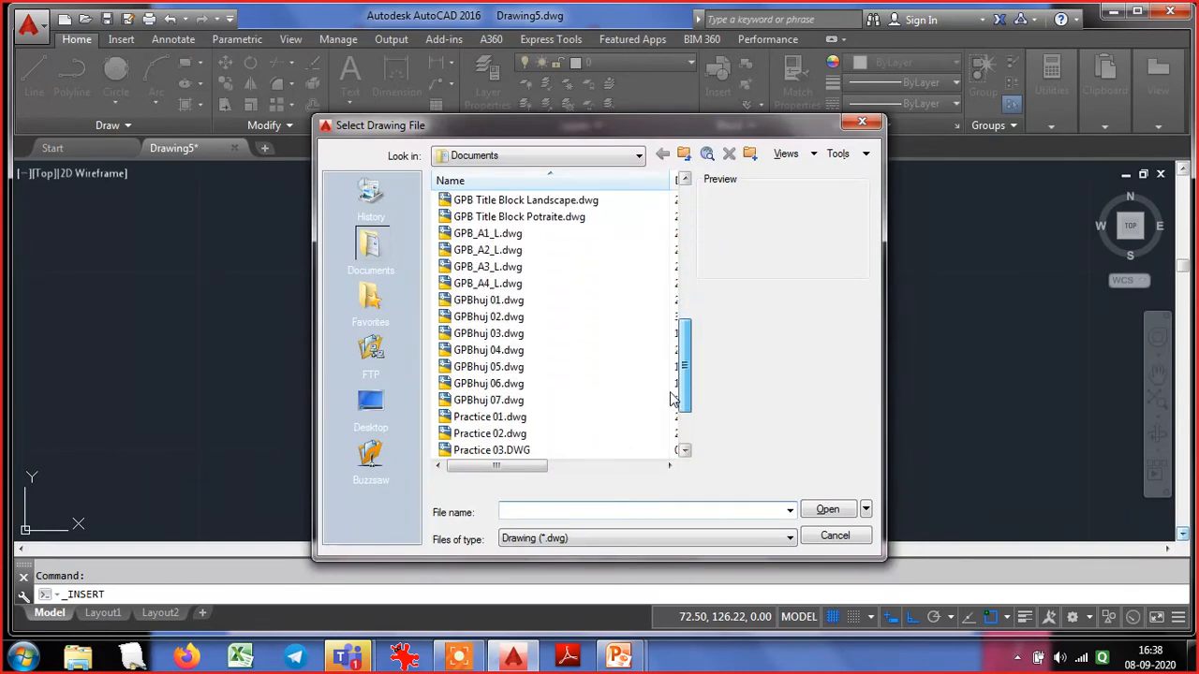
left_click(489, 285)
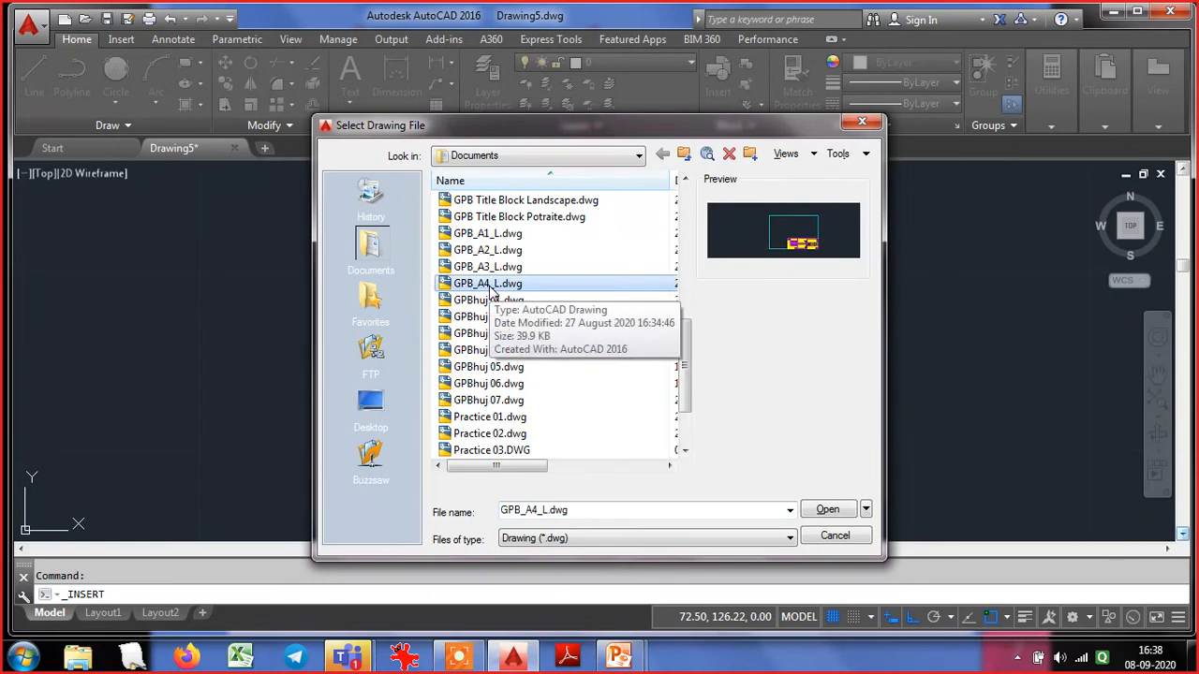
left_click(826, 515)
left_click(626, 455)
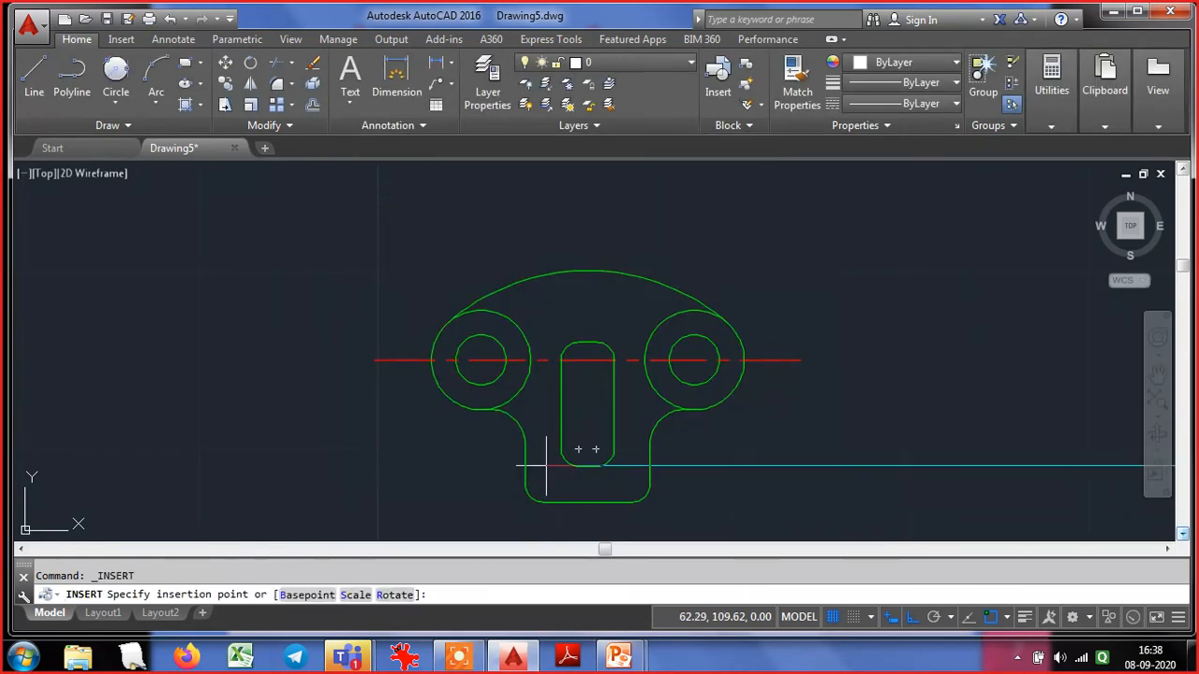
left_click(346, 538)
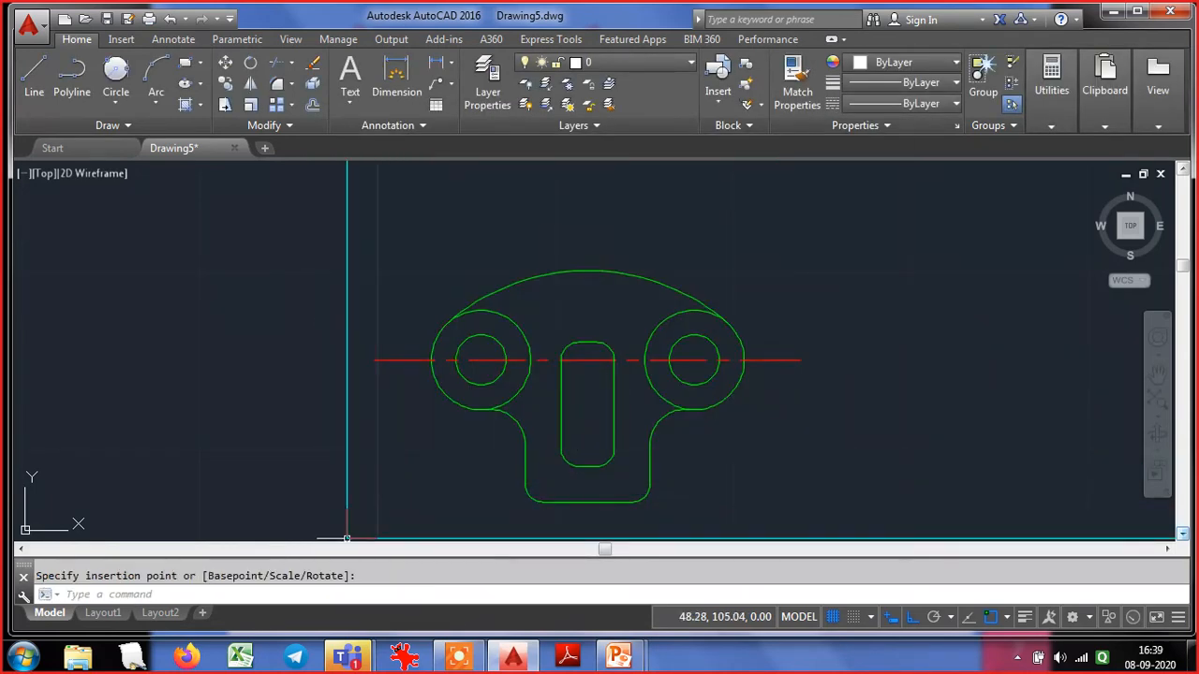
Scale the inserted title block sheet by a factor of 0.1 about its lower-left corner
left_click(1158, 402)
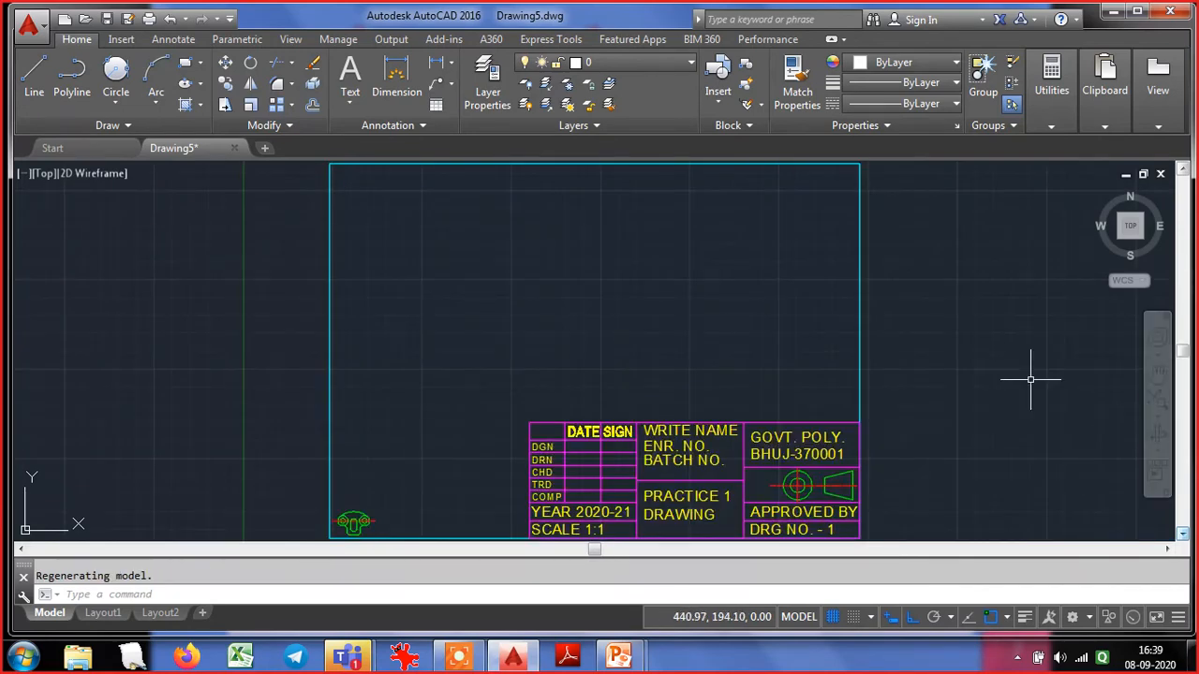
scroll(1026, 377, "down", 2)
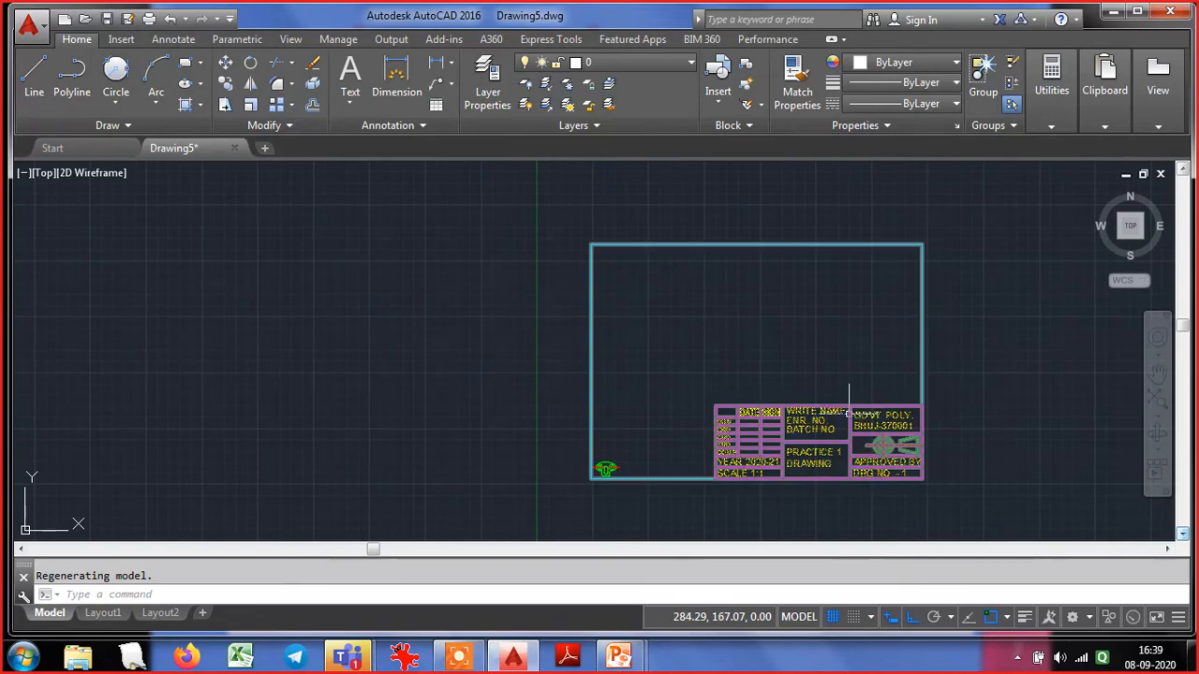
type("sc")
key("Return")
left_click(955, 501)
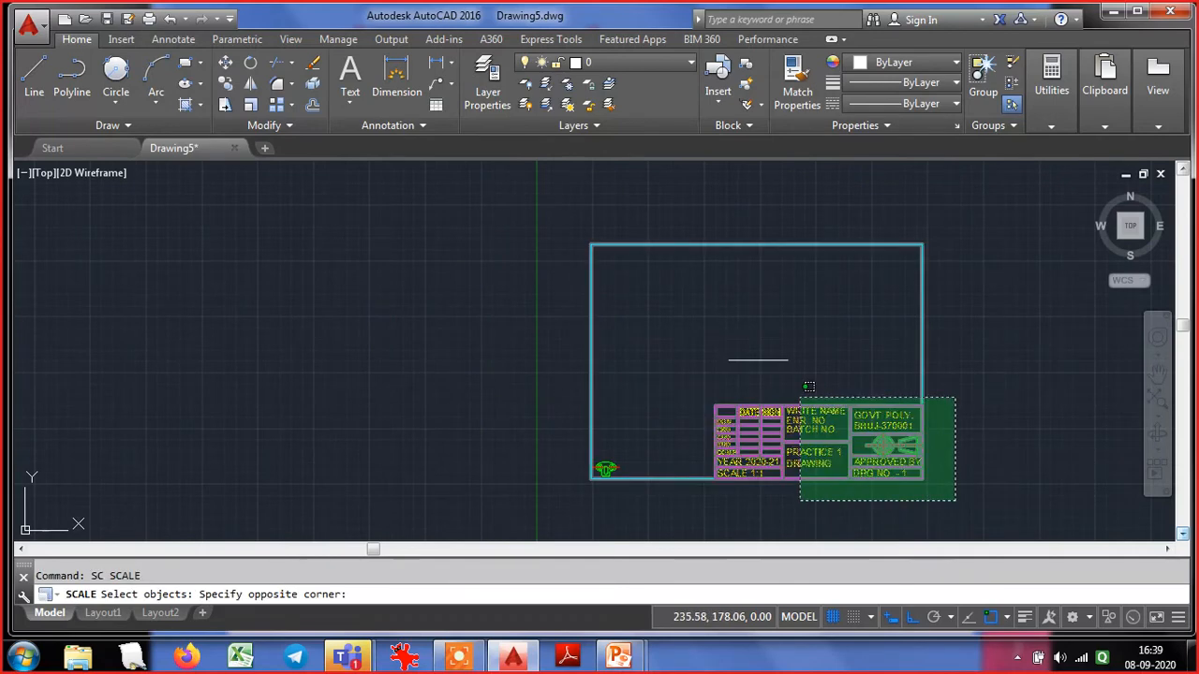
left_click(667, 339)
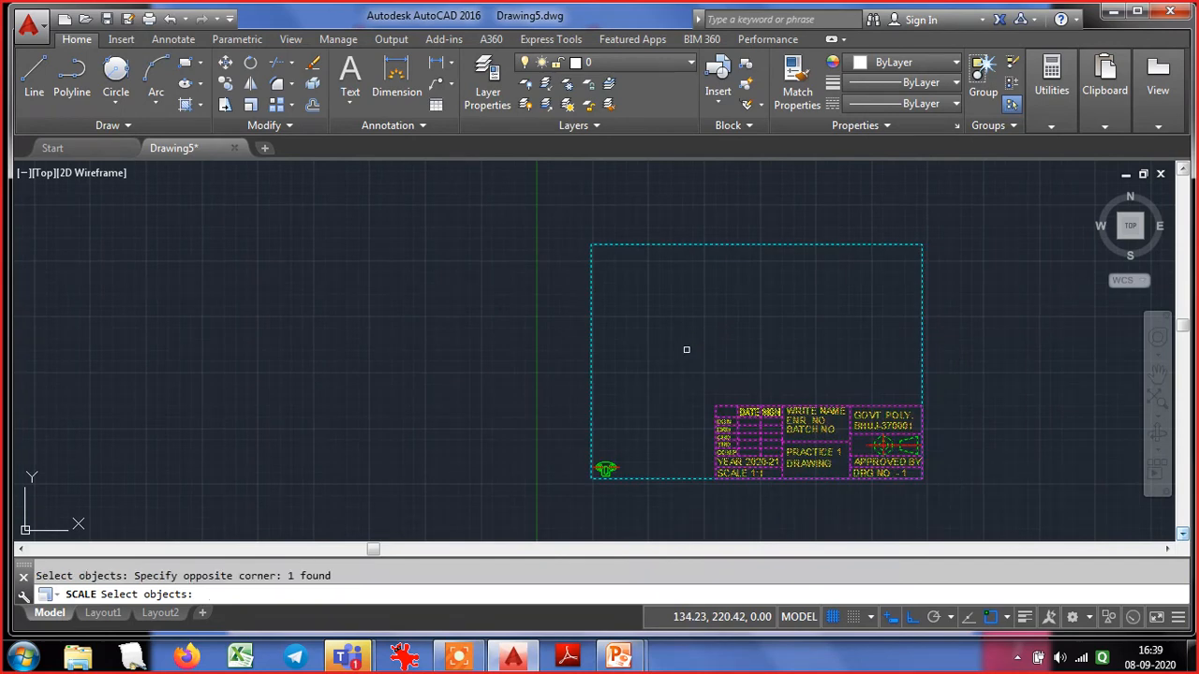
key("Return")
scroll(586, 485, "up", 4)
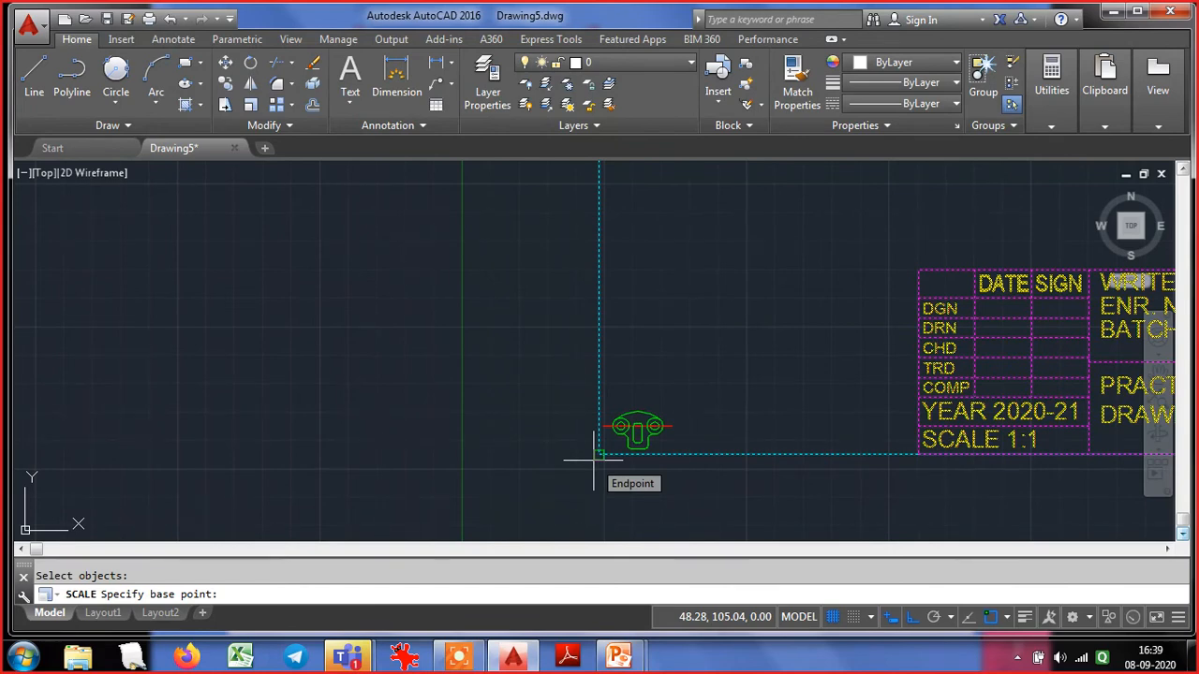
left_click(599, 457)
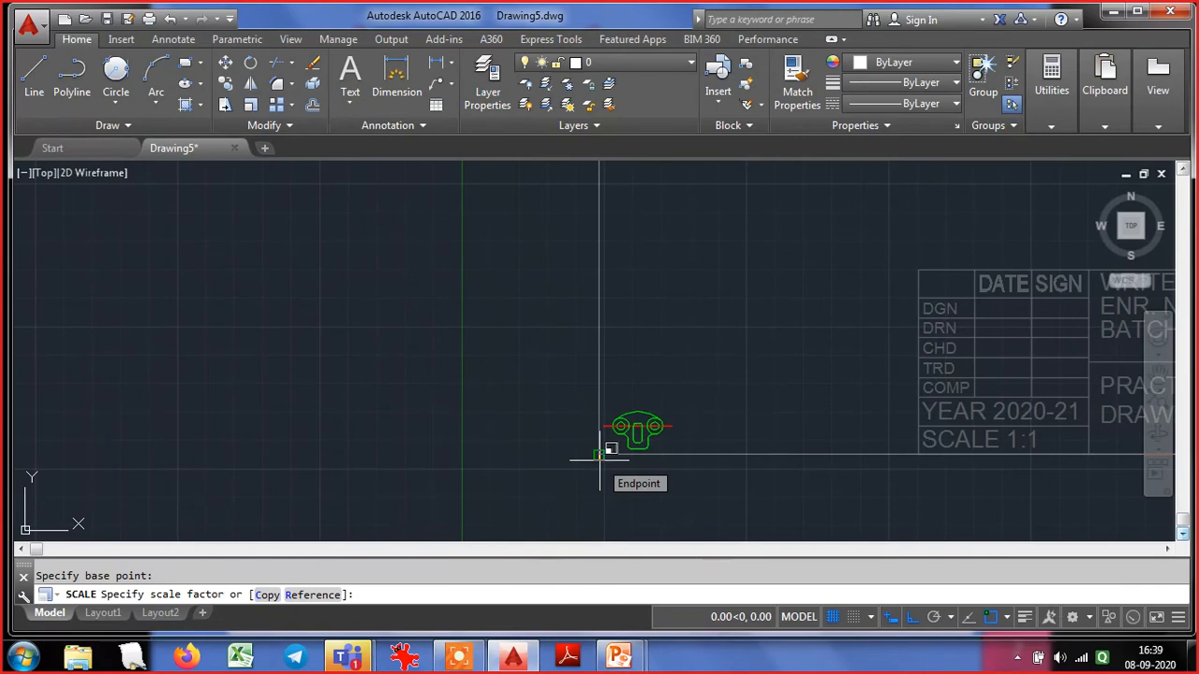
type("0.1")
key("Return")
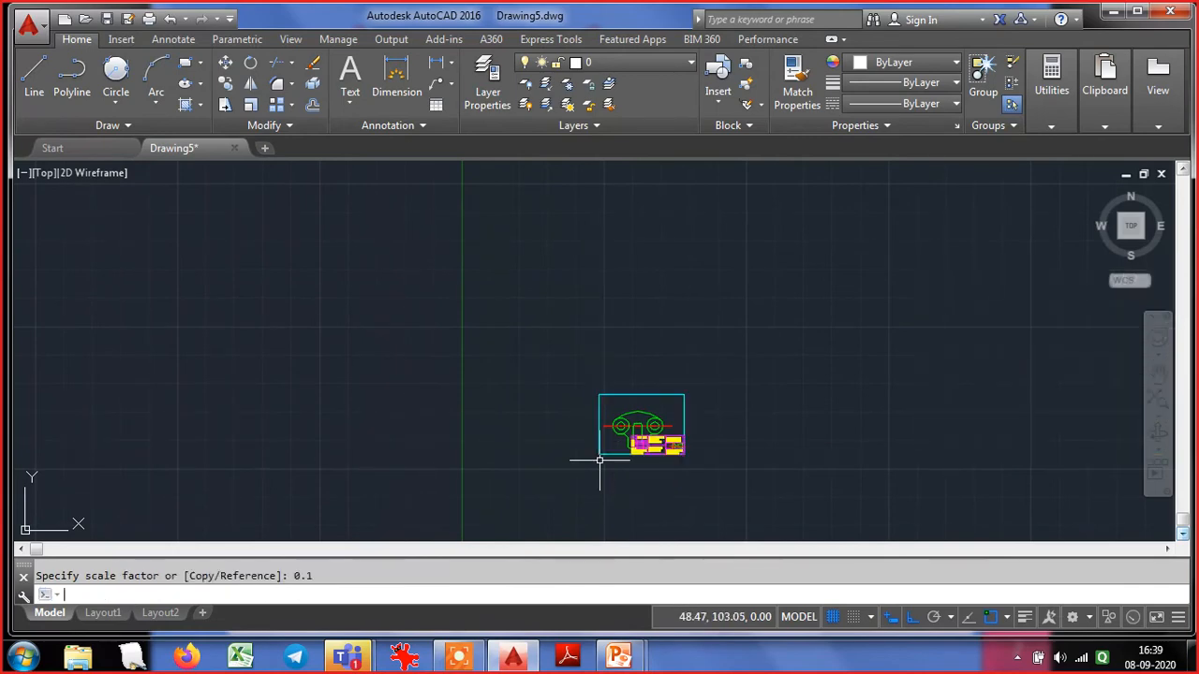
Move everything except the title block sheet straight up so the bracket and its centre line clear the title block table
type("z")
key("Return")
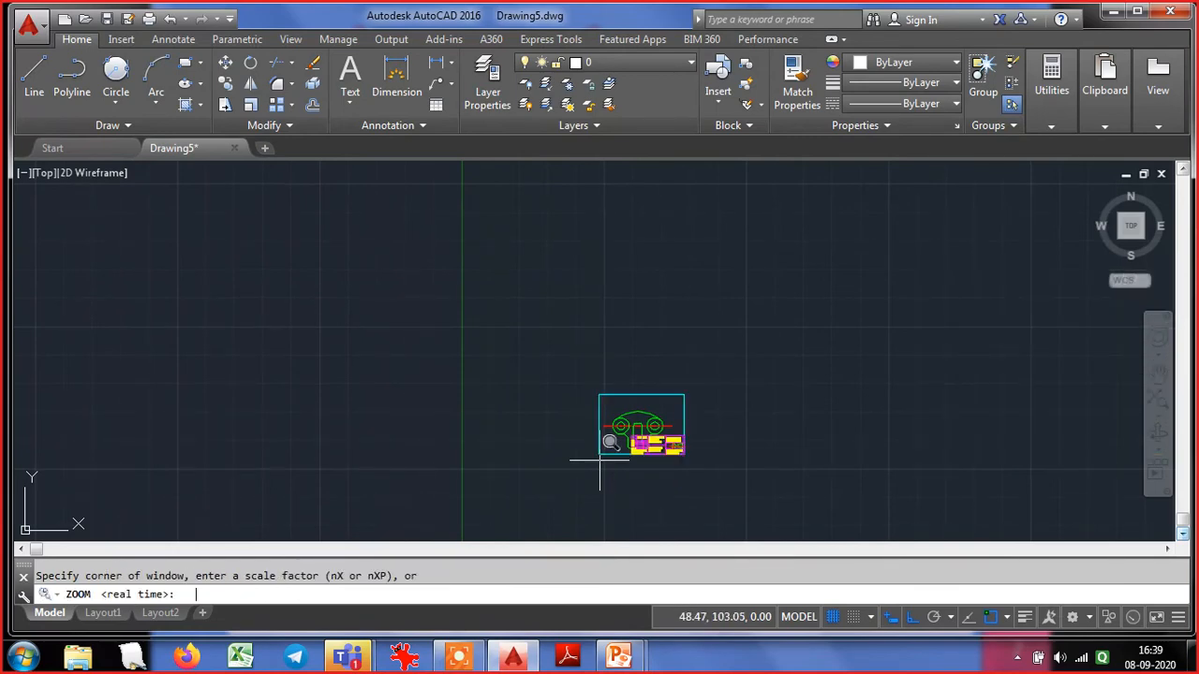
type("e")
key("Return")
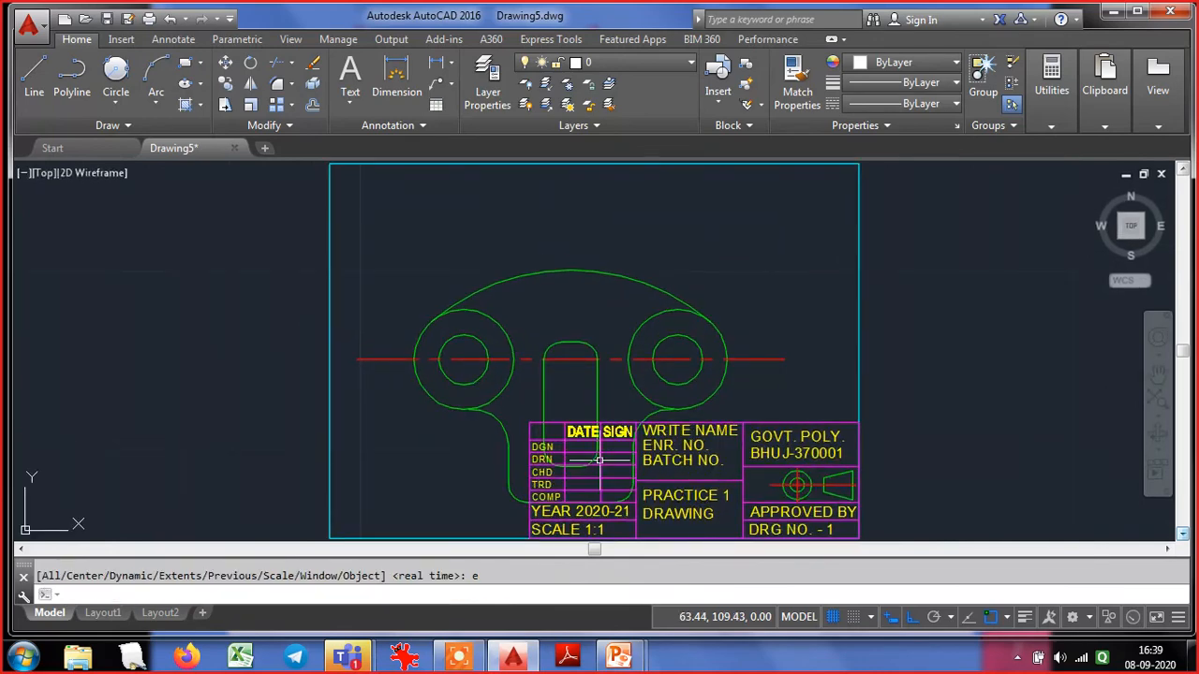
type("m")
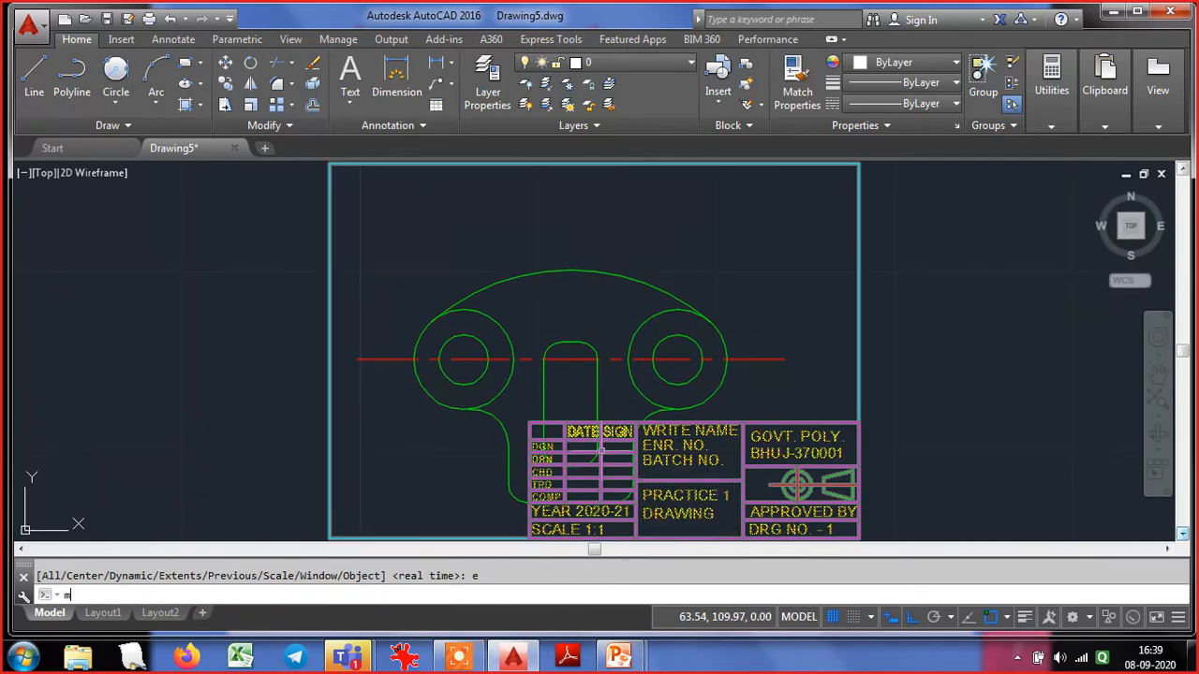
key("Return")
type("all")
key("Return")
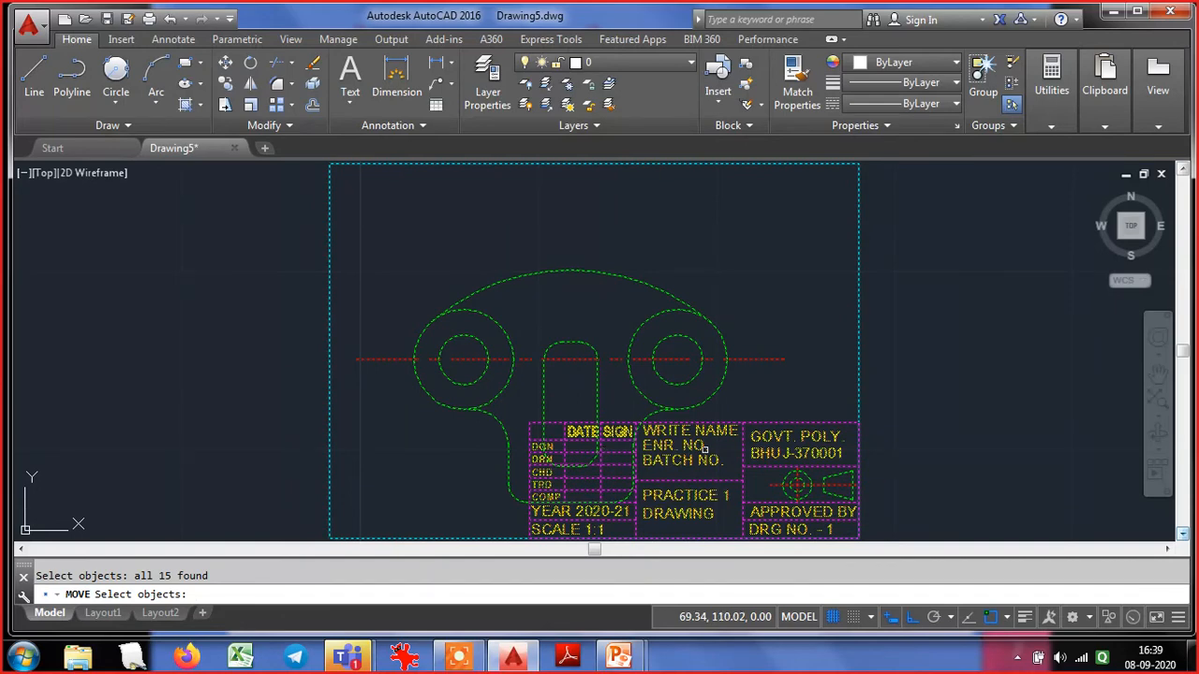
type("r")
key("Return")
left_click(822, 417)
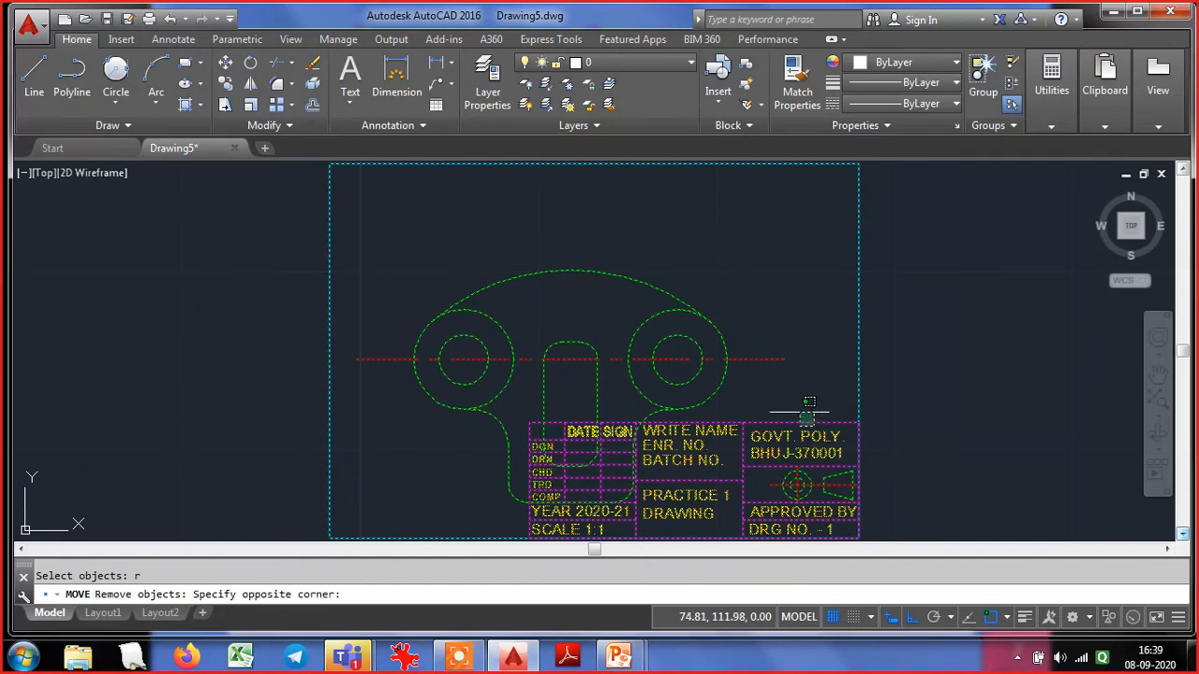
left_click(807, 420)
key("Return")
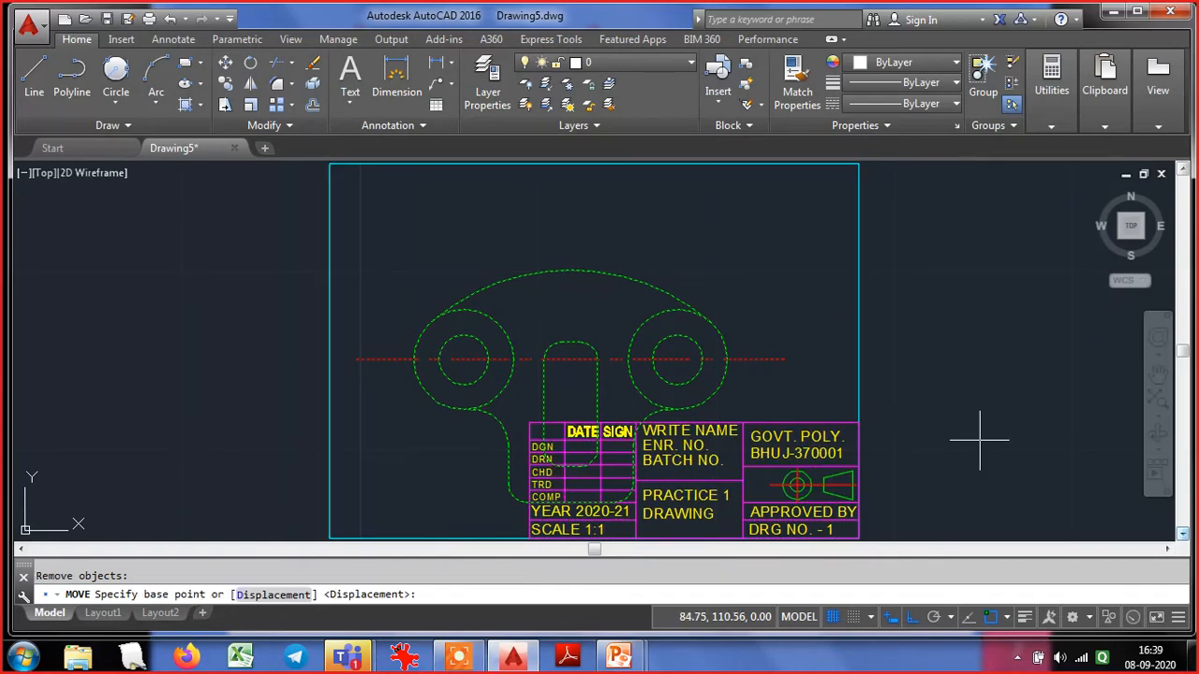
left_click(946, 271)
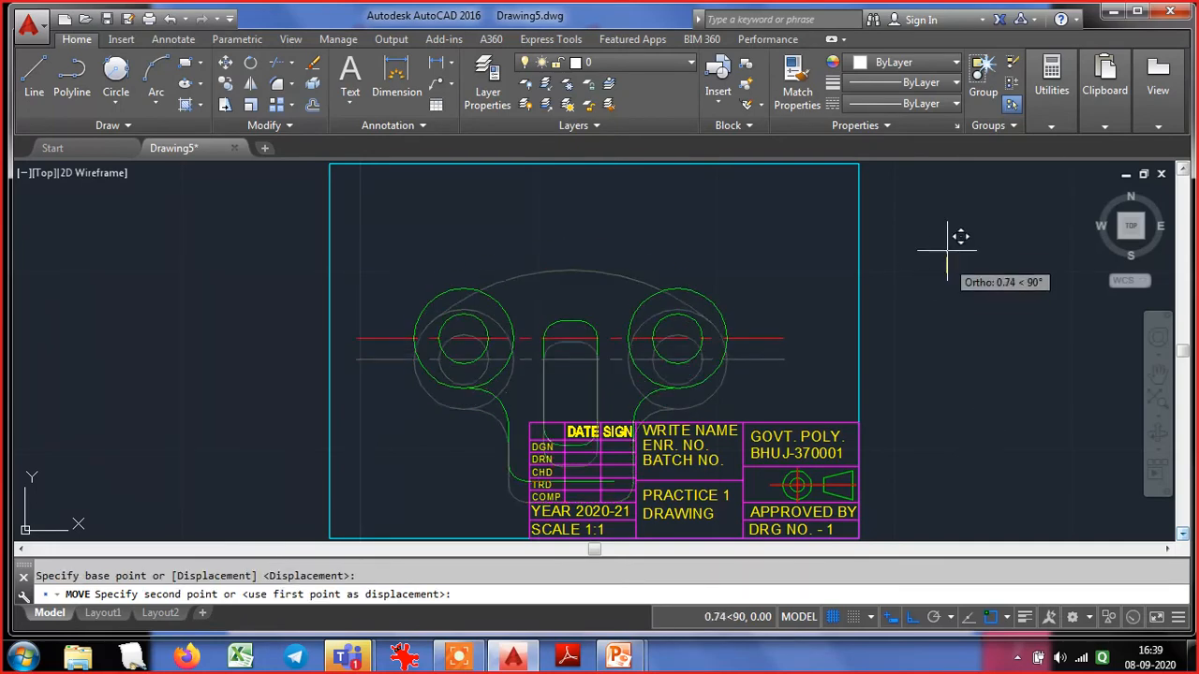
left_click(946, 175)
key("Escape")
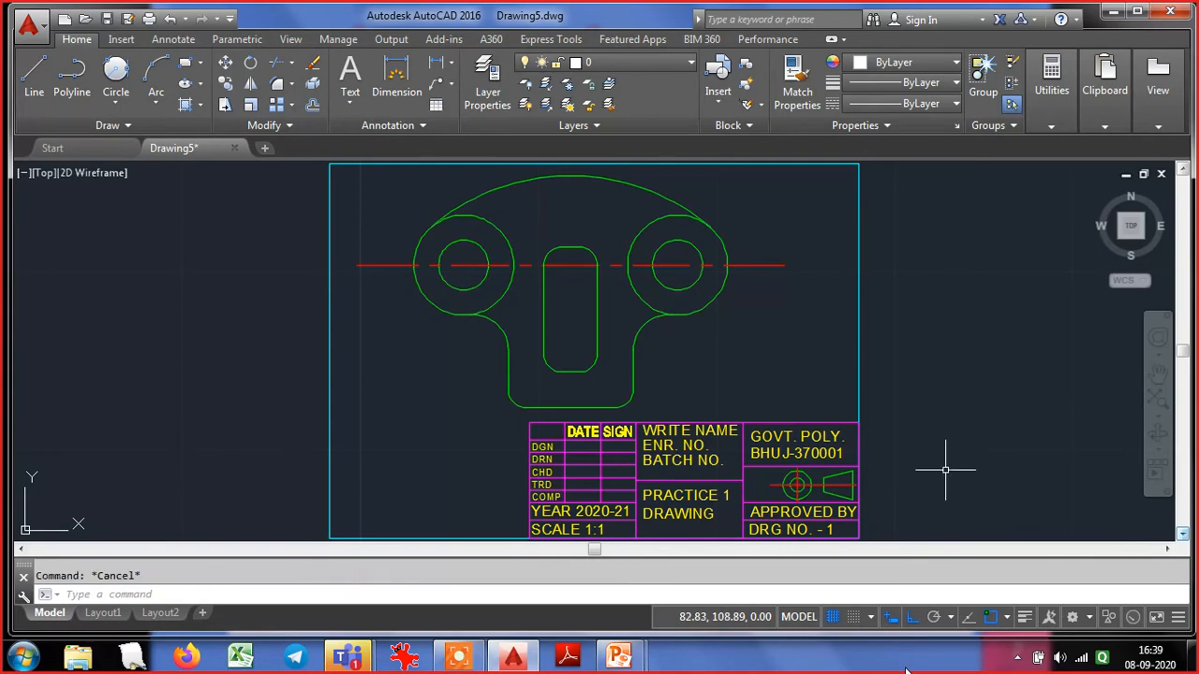
Explode the inserted title block sheet into separate editable objects
type("z")
key("Return")
type("e")
key("Return")
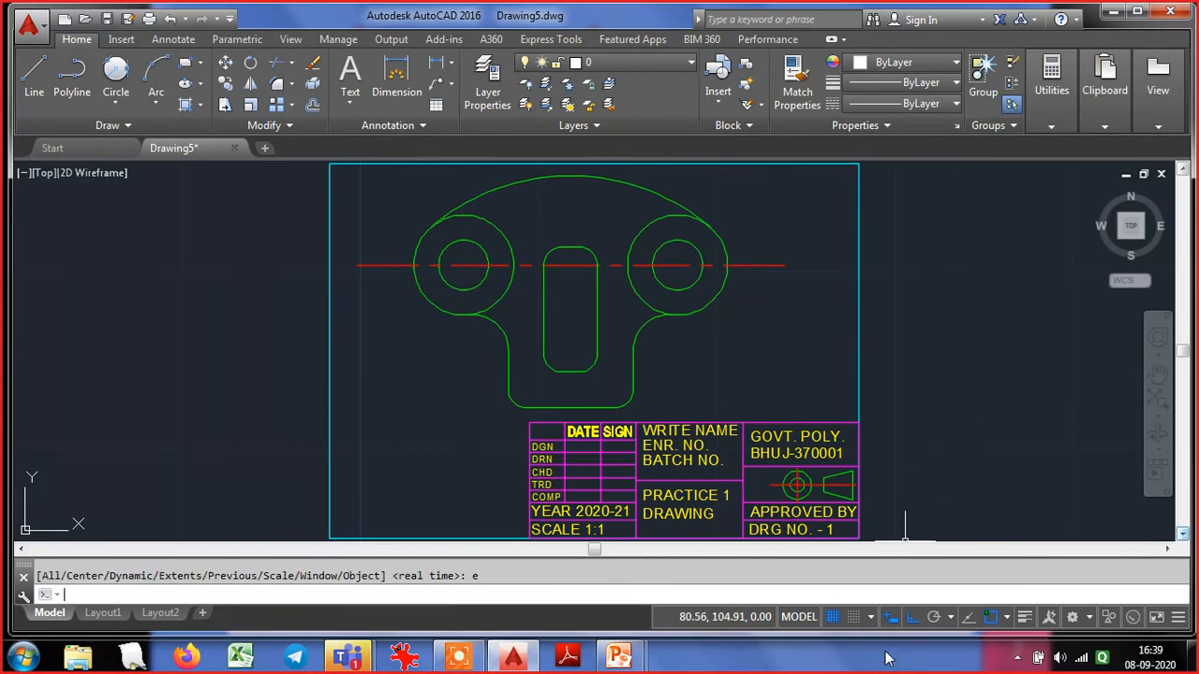
type("x")
key("Return")
left_click(594, 528)
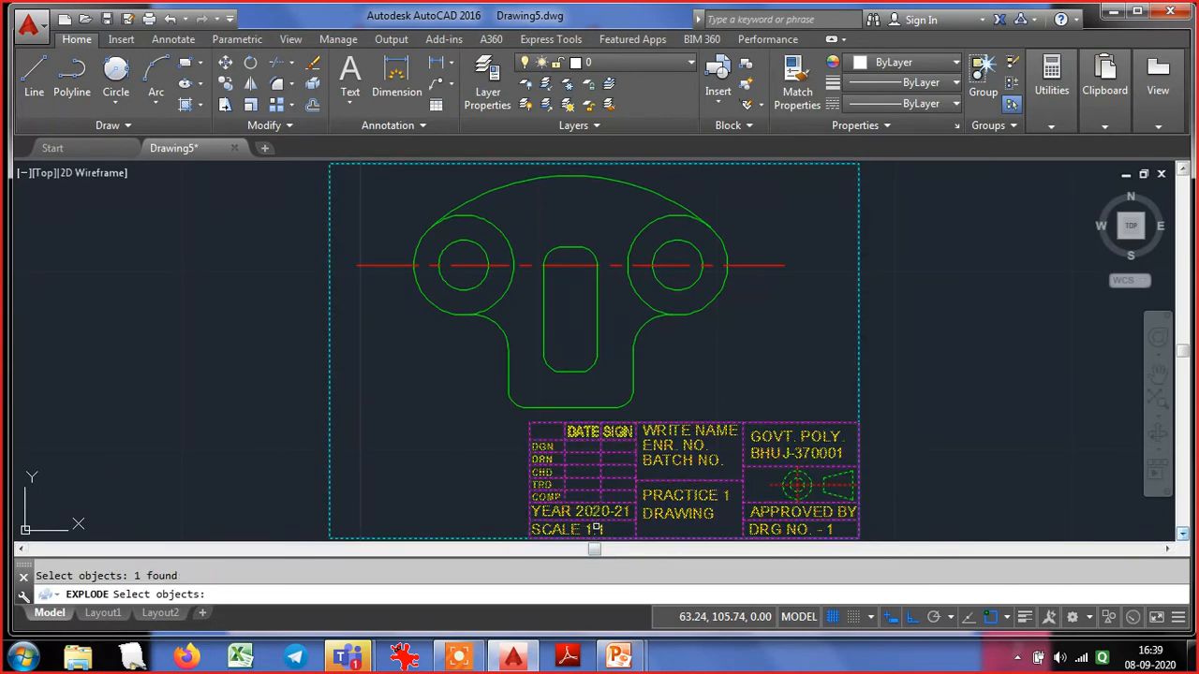
key("Return")
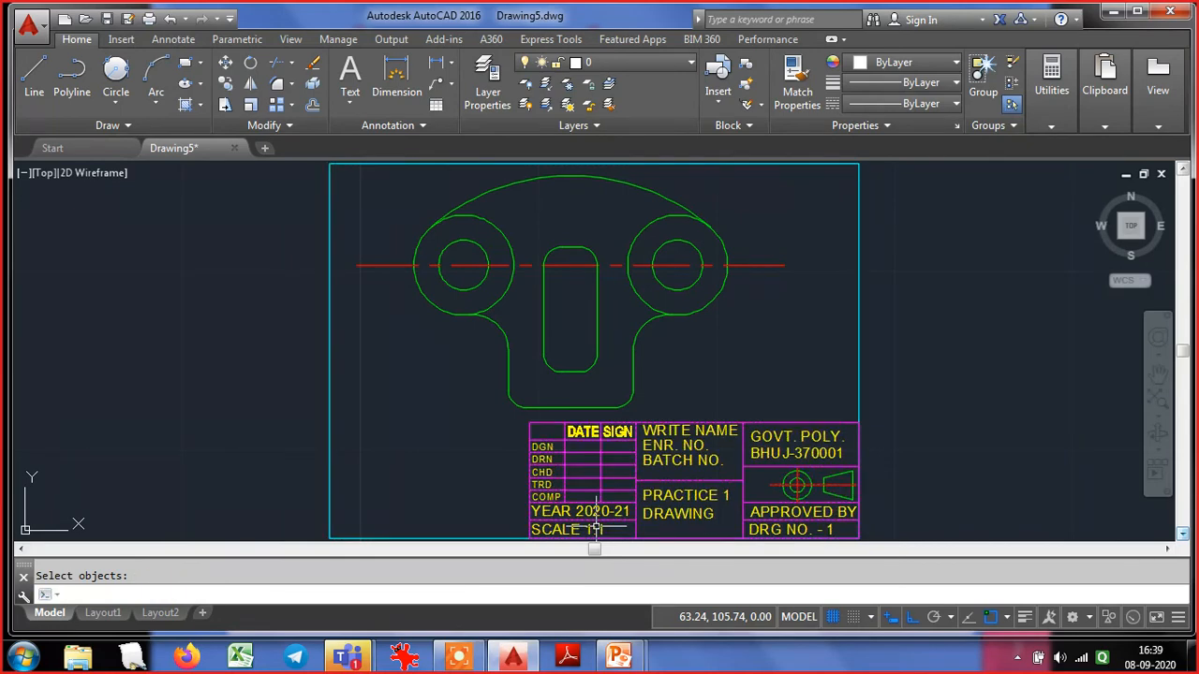
Edit the scale text in the title block to read SCALE 10:1
double_click(590, 529)
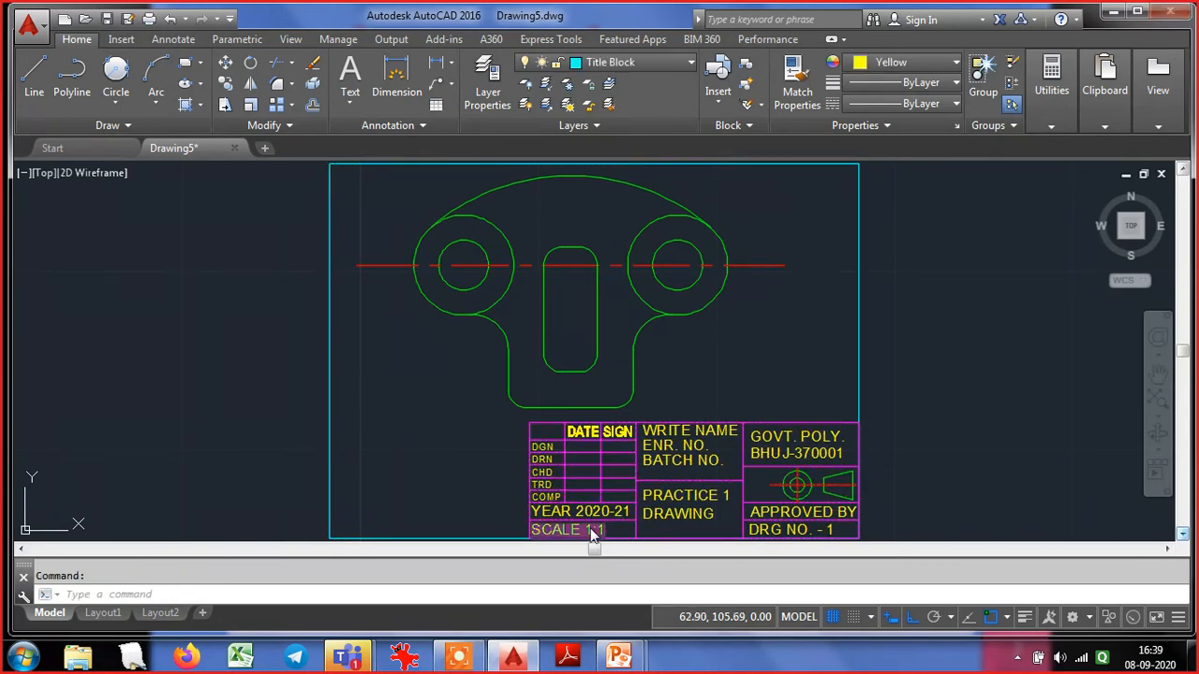
type("0")
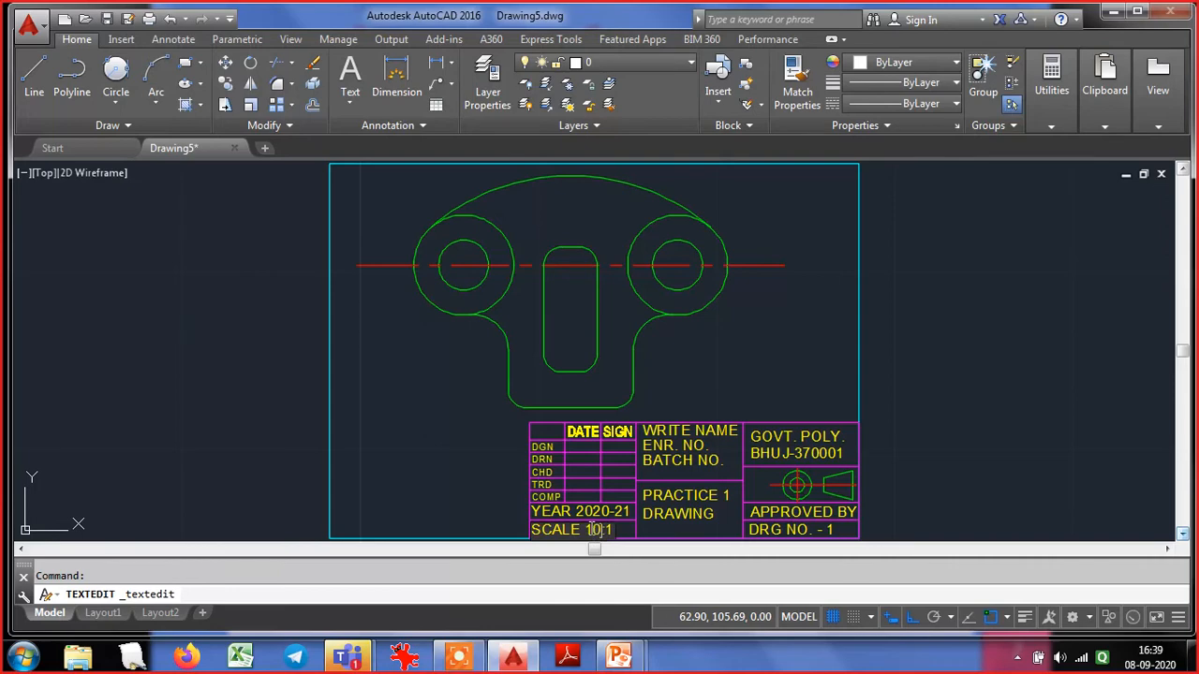
left_click(440, 481)
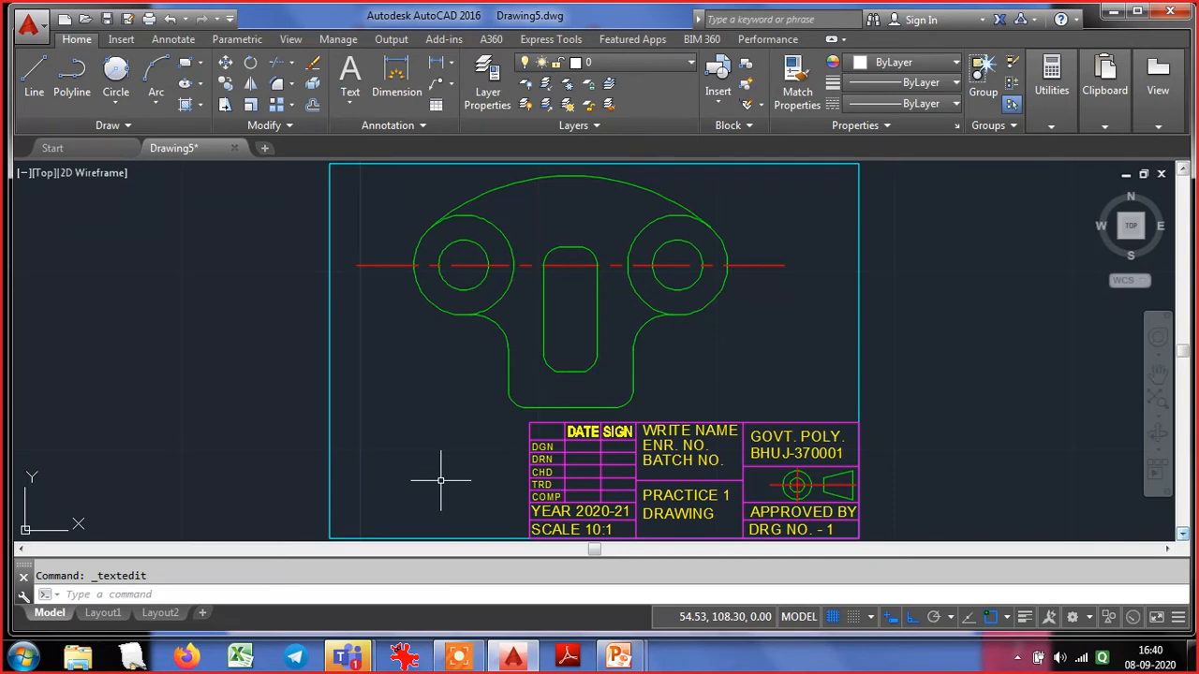
Preview the plot with the previous plot settings and a window around the title block frame, and exit without plotting
key("ctrl+p")
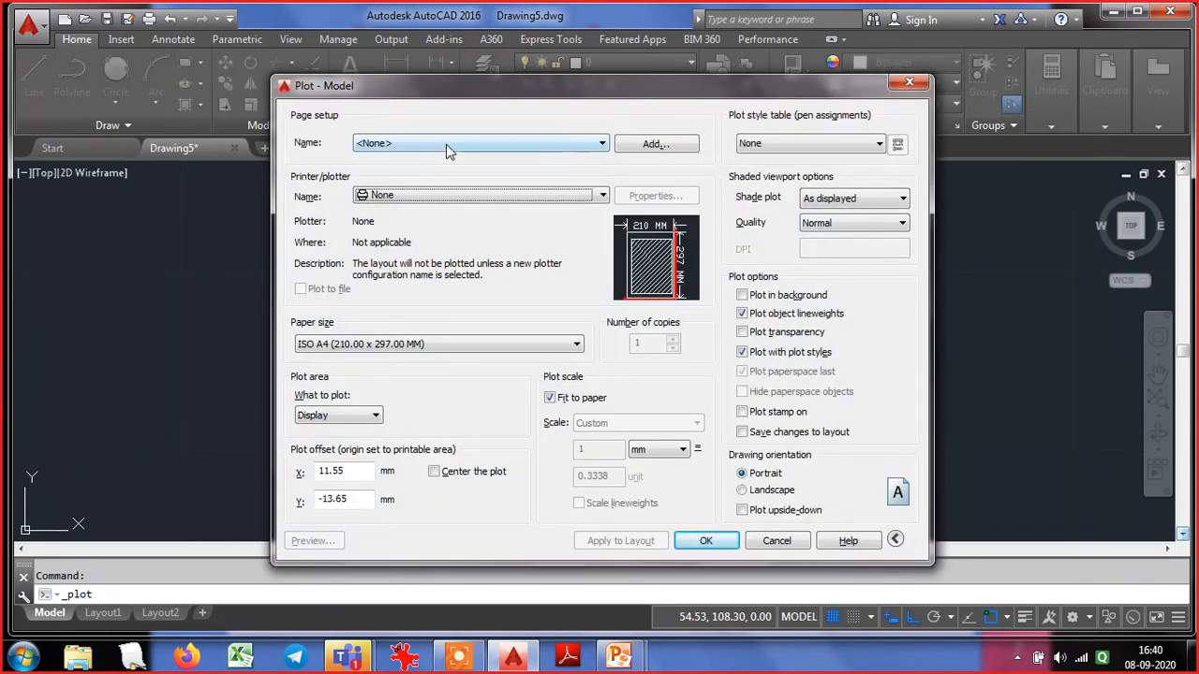
left_click(447, 144)
left_click(439, 167)
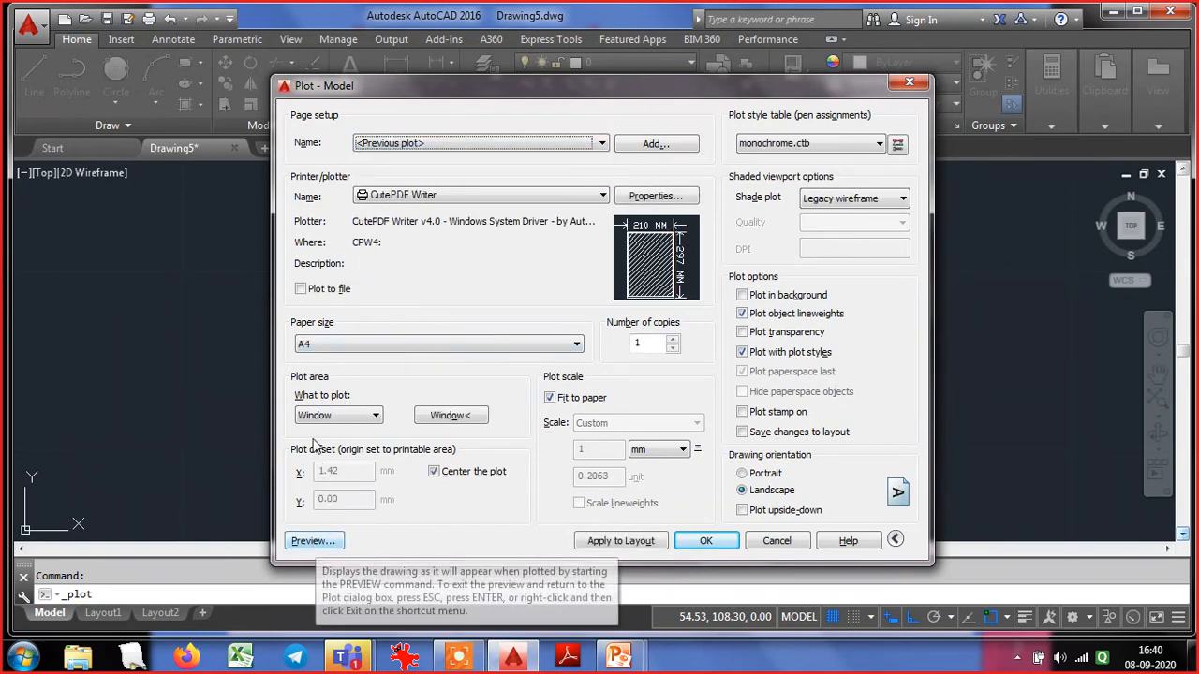
left_click(343, 417)
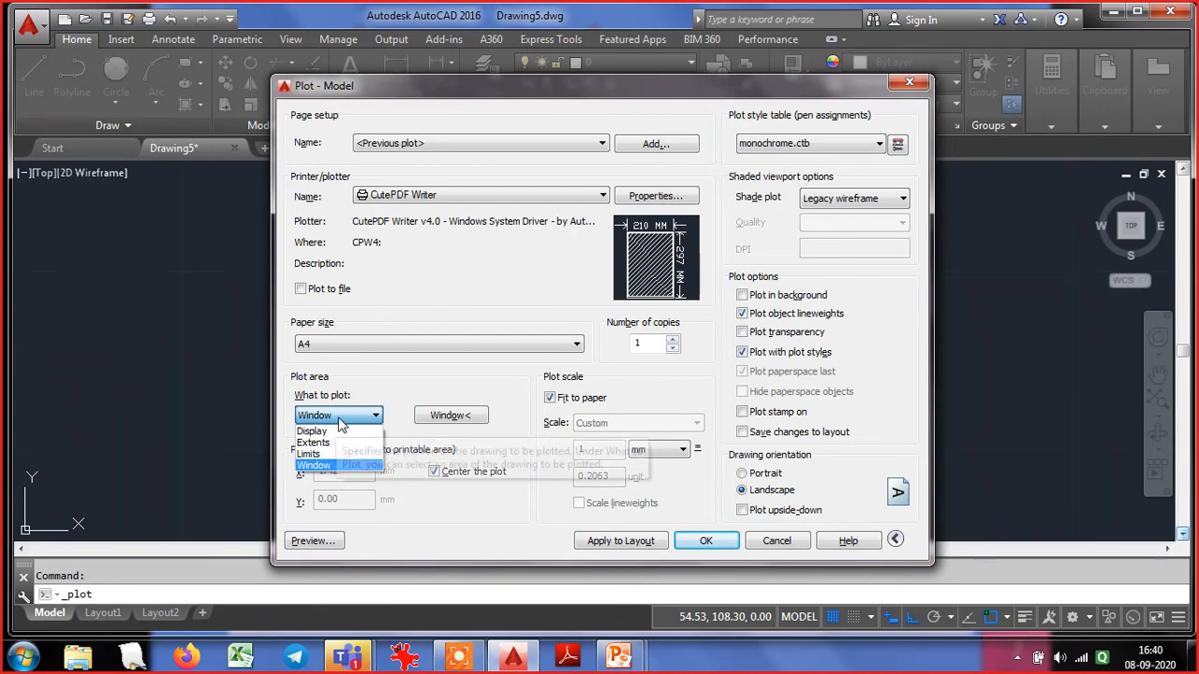
left_click(328, 464)
left_click(451, 414)
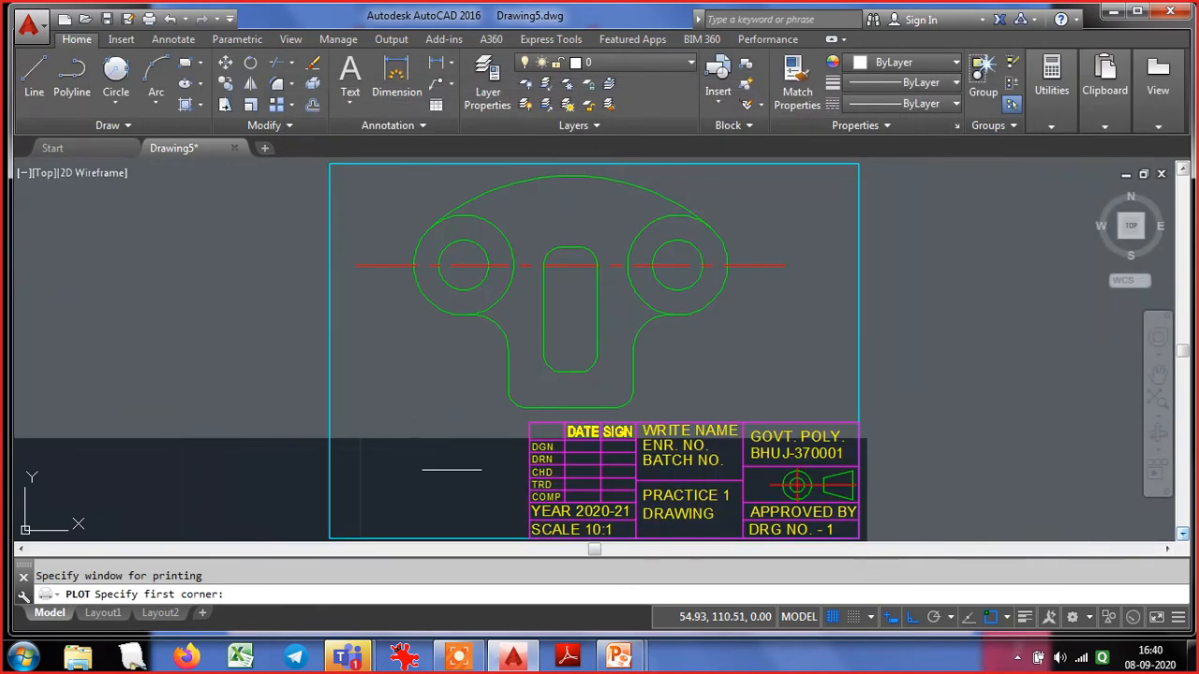
left_click(330, 538)
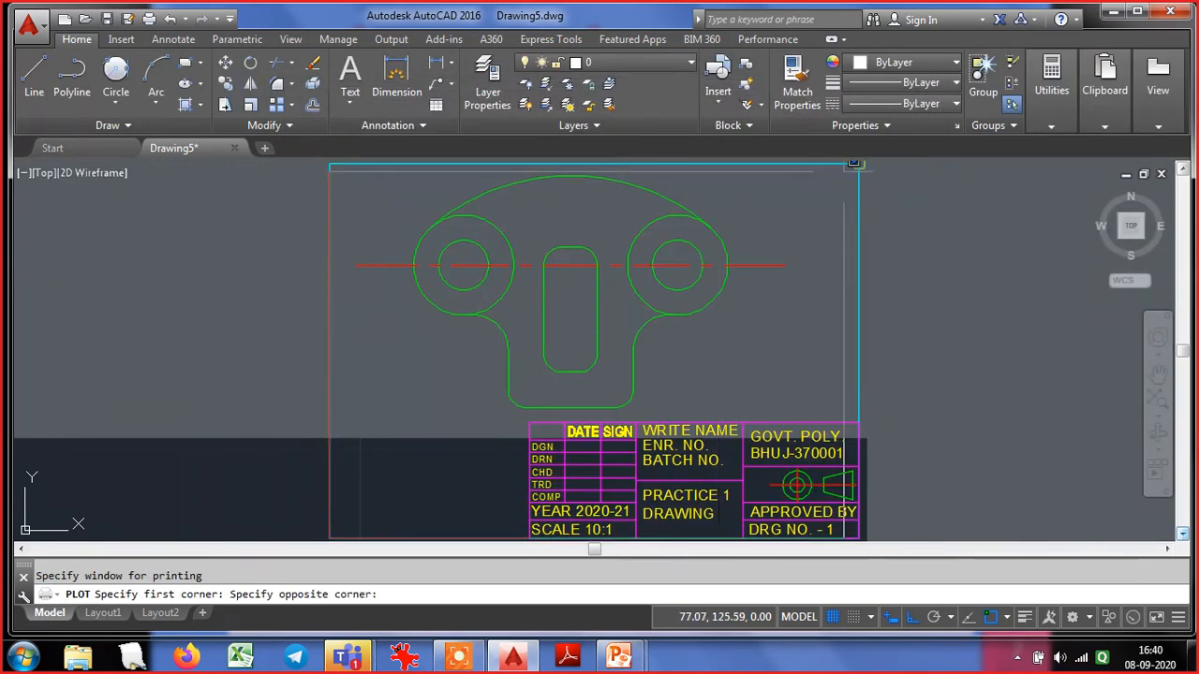
left_click(858, 165)
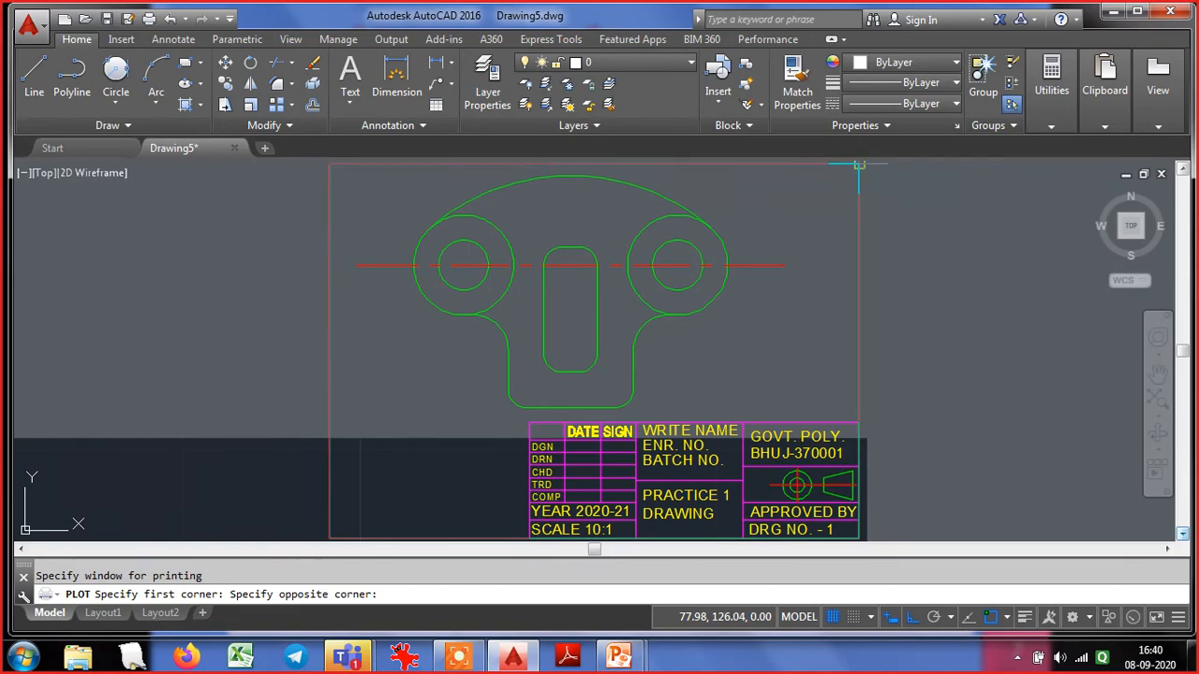
left_click(313, 541)
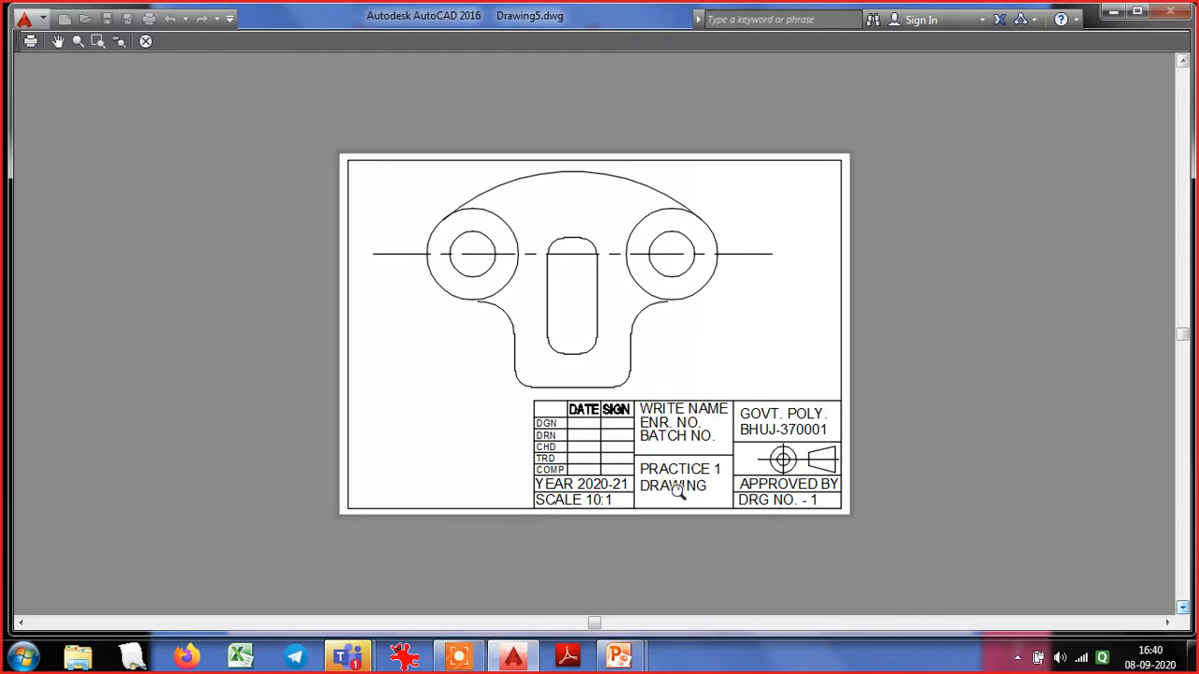
key("Escape")
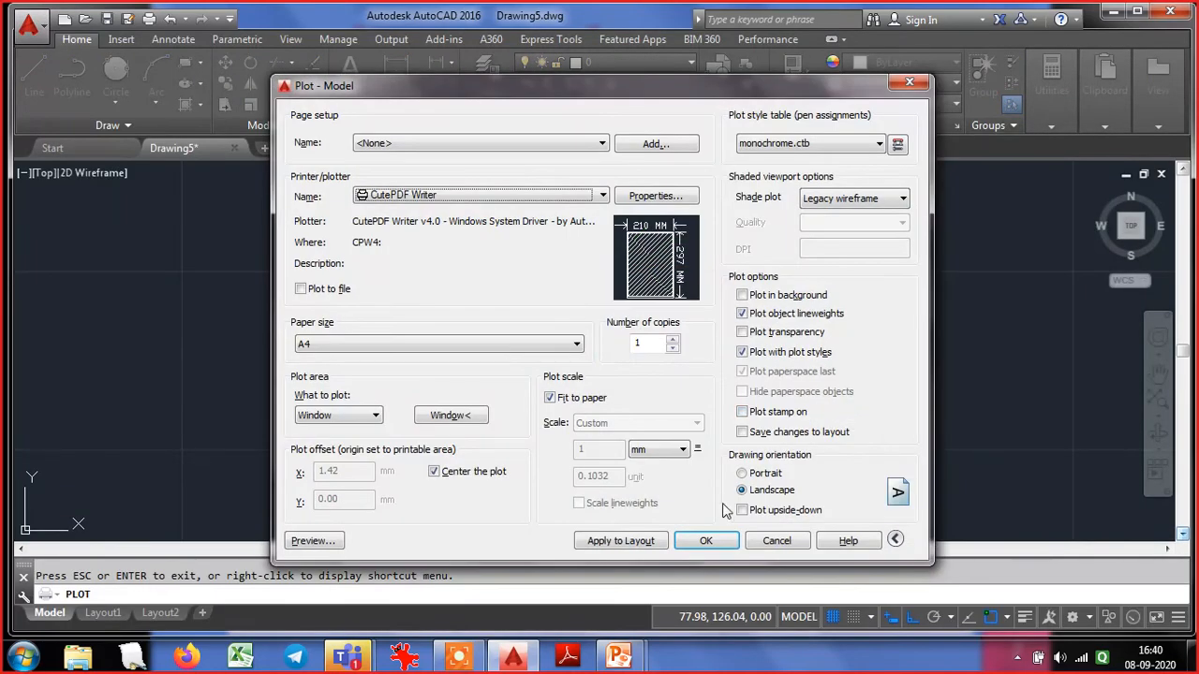
left_click(776, 540)
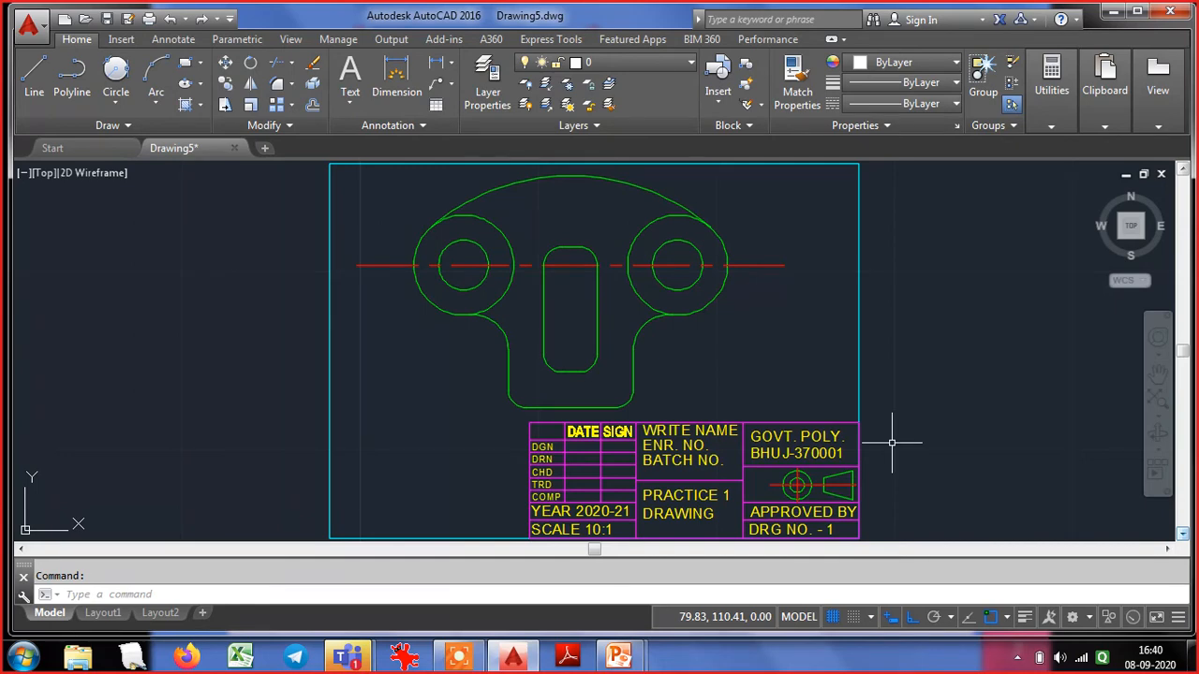
Save the drawing in the Documents folder as Practice 08.dwg
key("ctrl+s")
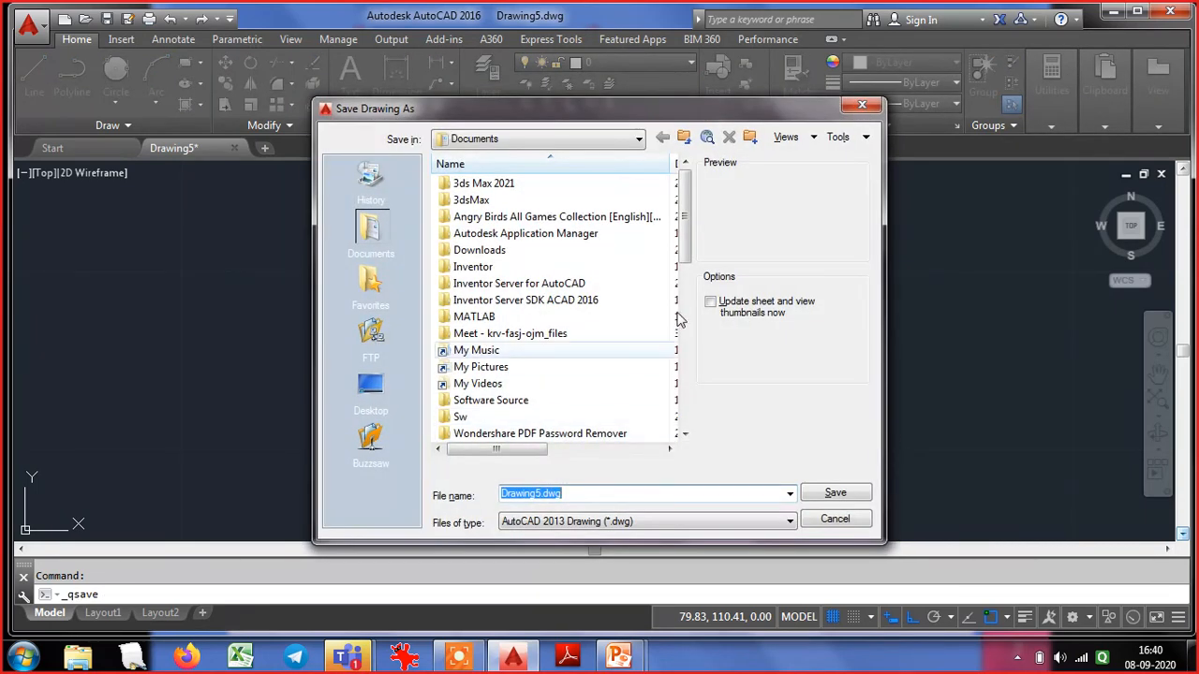
left_click_drag(685, 216, 688, 438)
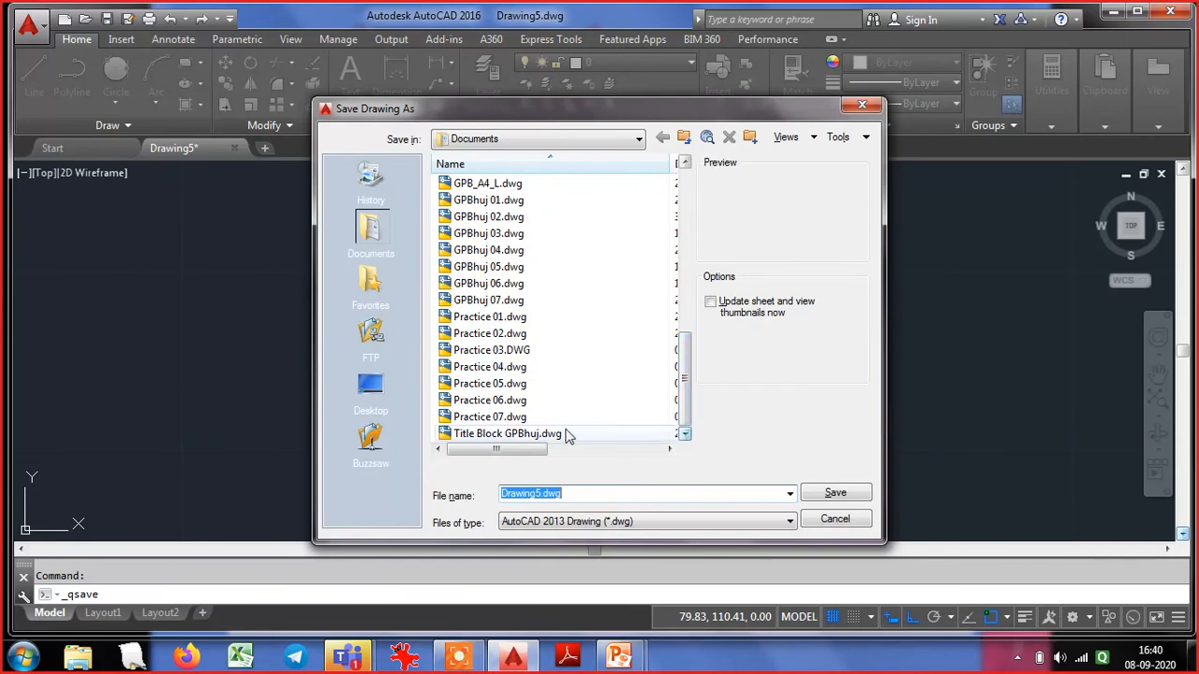
left_click(530, 417)
left_click(550, 496)
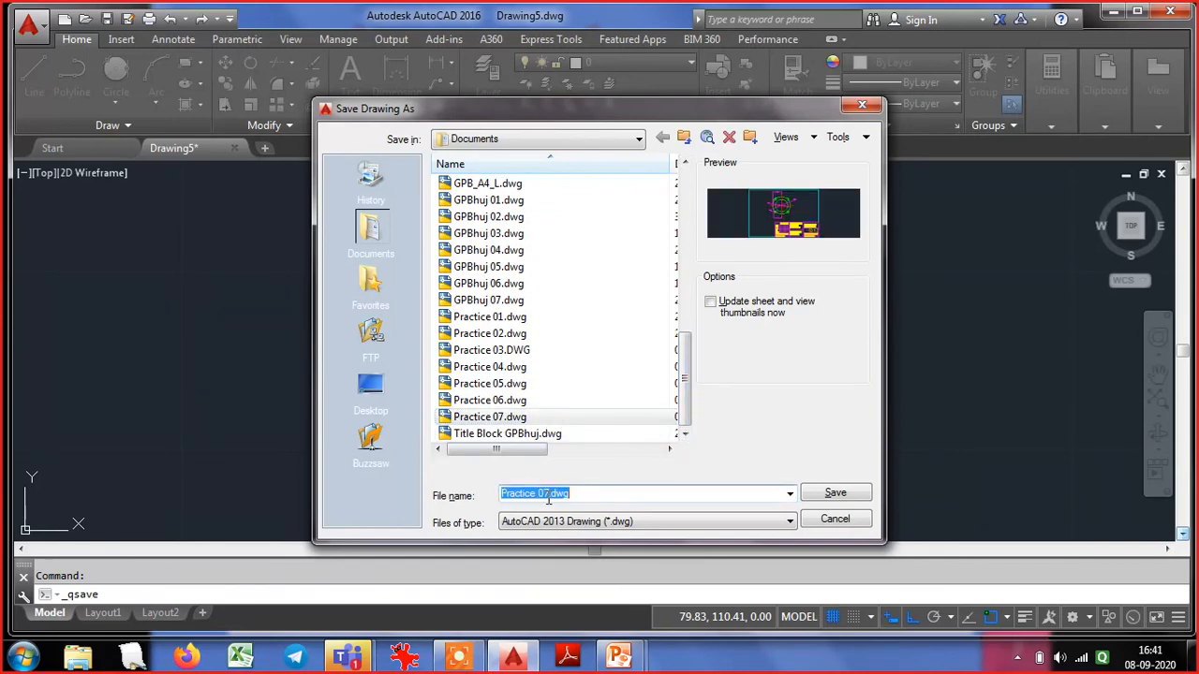
double_click(550, 496)
left_click(542, 499)
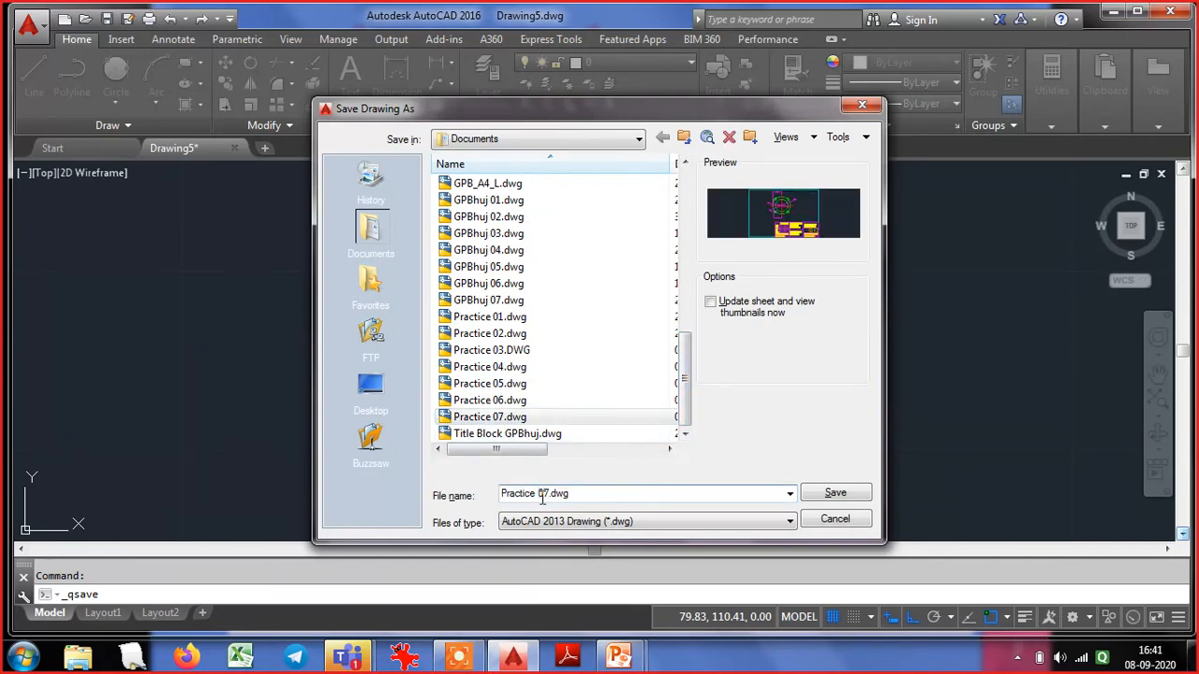
type("8")
left_click(829, 493)
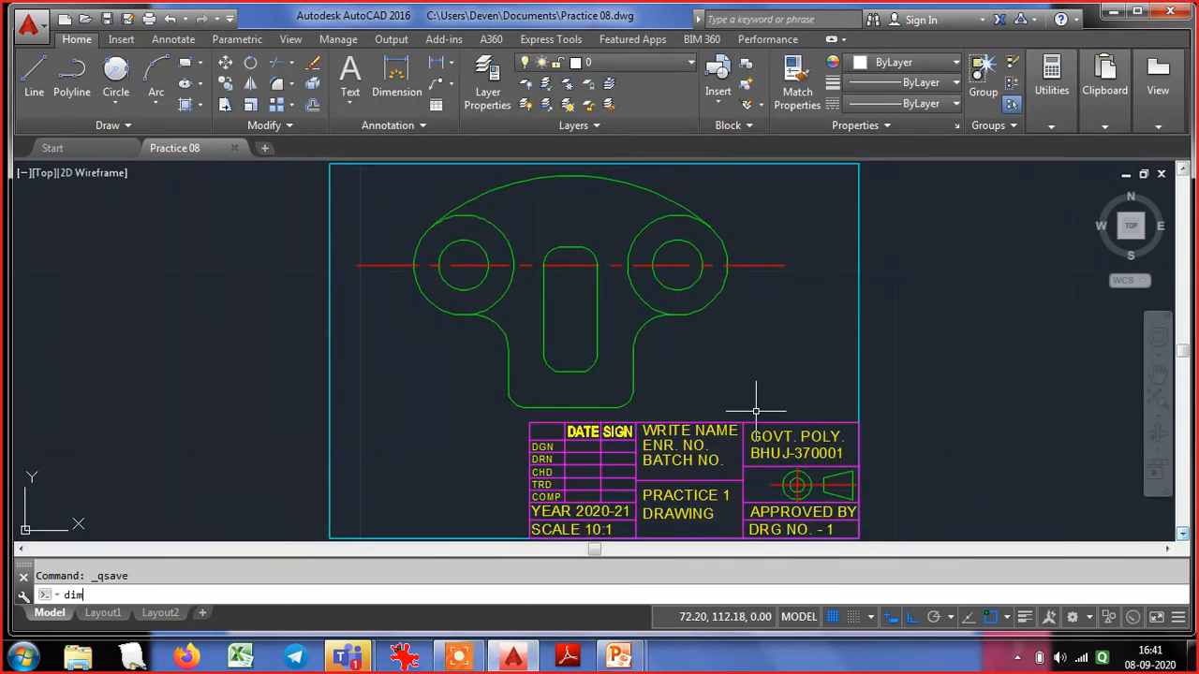
Set the overall dimension scale variable DIMSCALE to 0.1
type("dimscale")
key("Return")
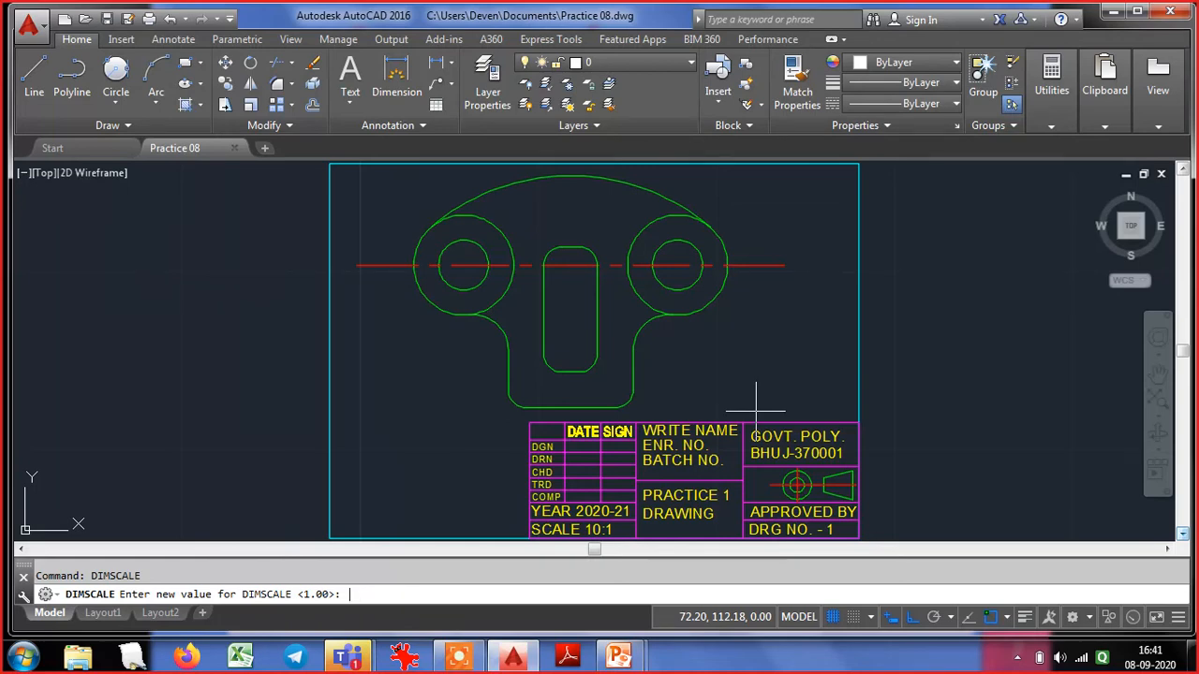
key("Return")
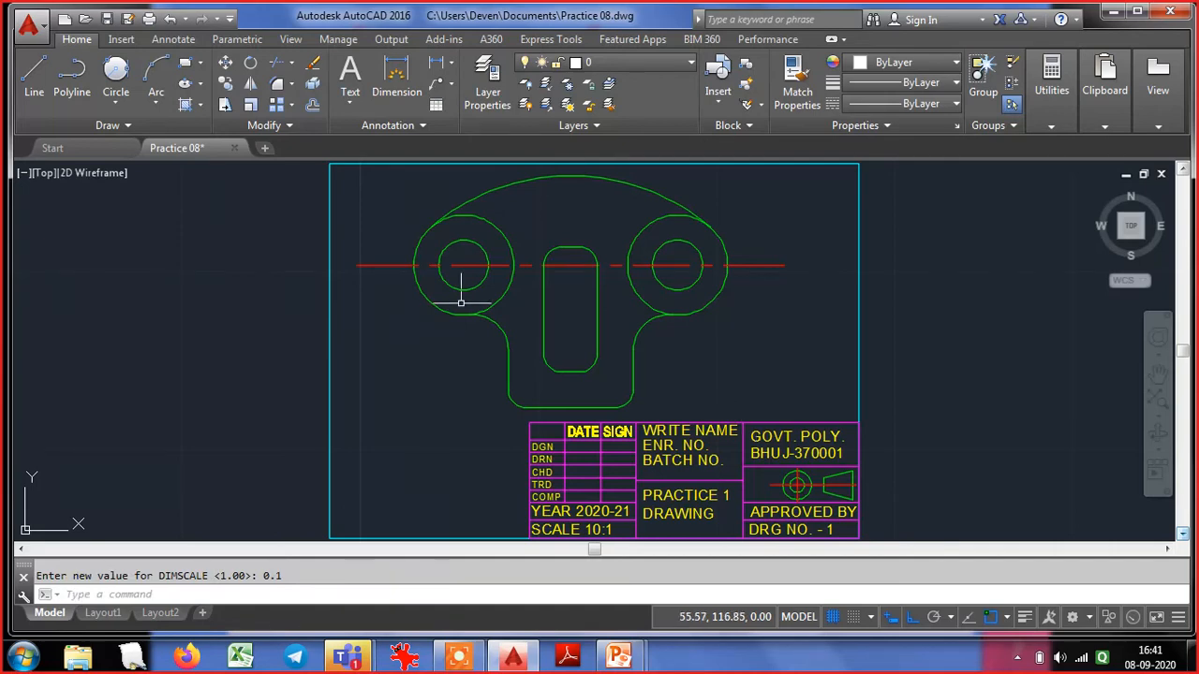
Add diameter dimensions to the bracket's left hole and its surrounding outer circle, placing both texts up and left of the circles
left_click(436, 63)
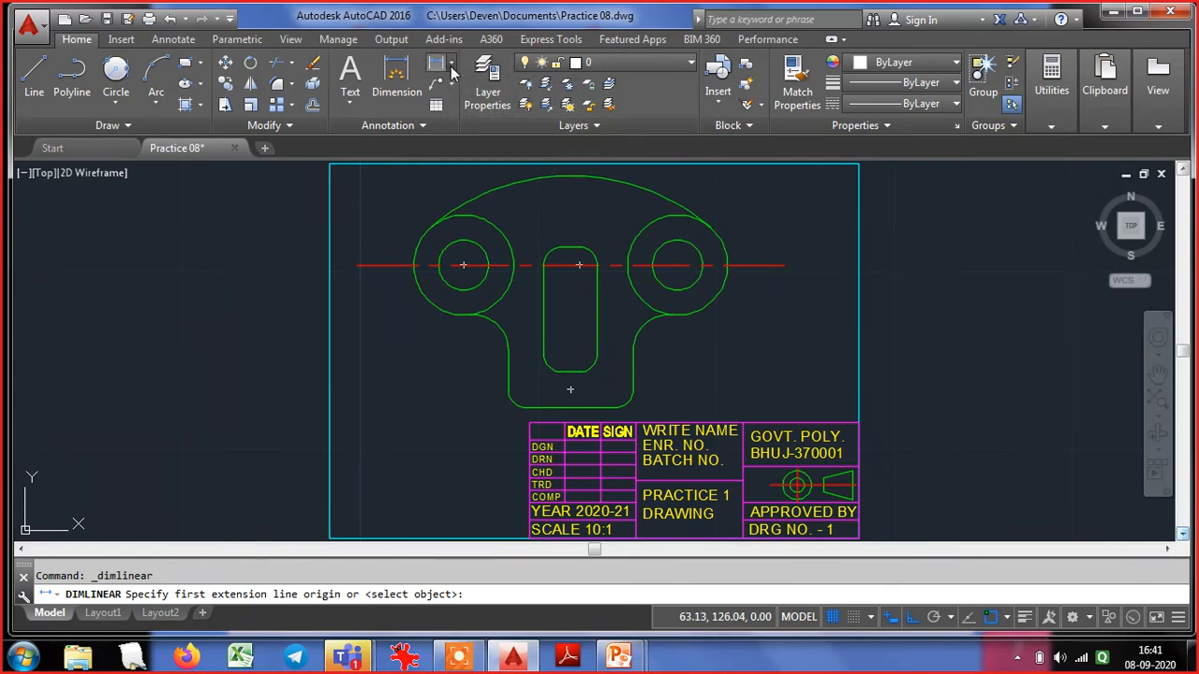
left_click(450, 63)
left_click(452, 270)
left_click(458, 287)
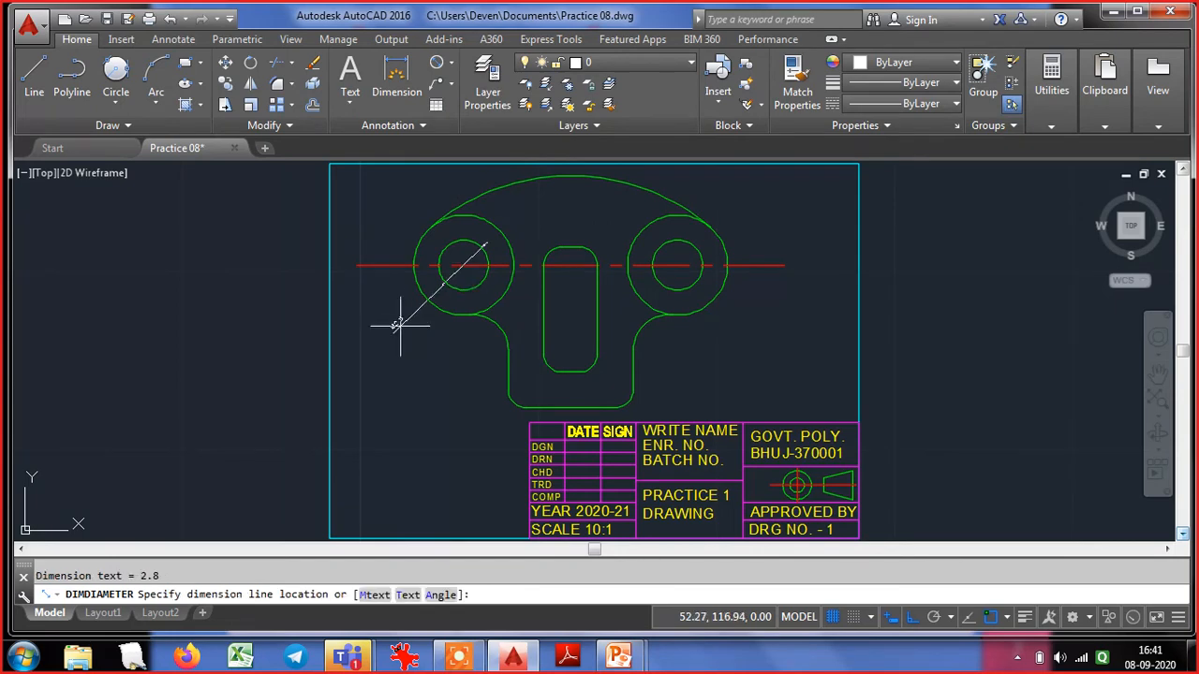
left_click(397, 230)
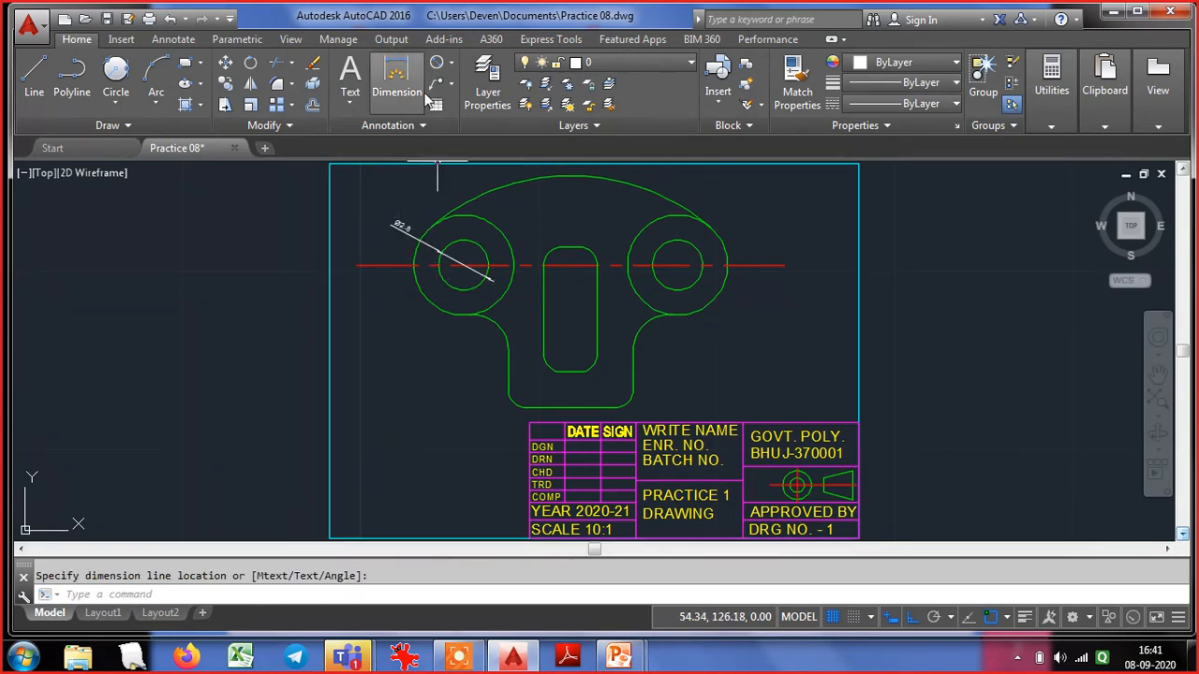
left_click(438, 63)
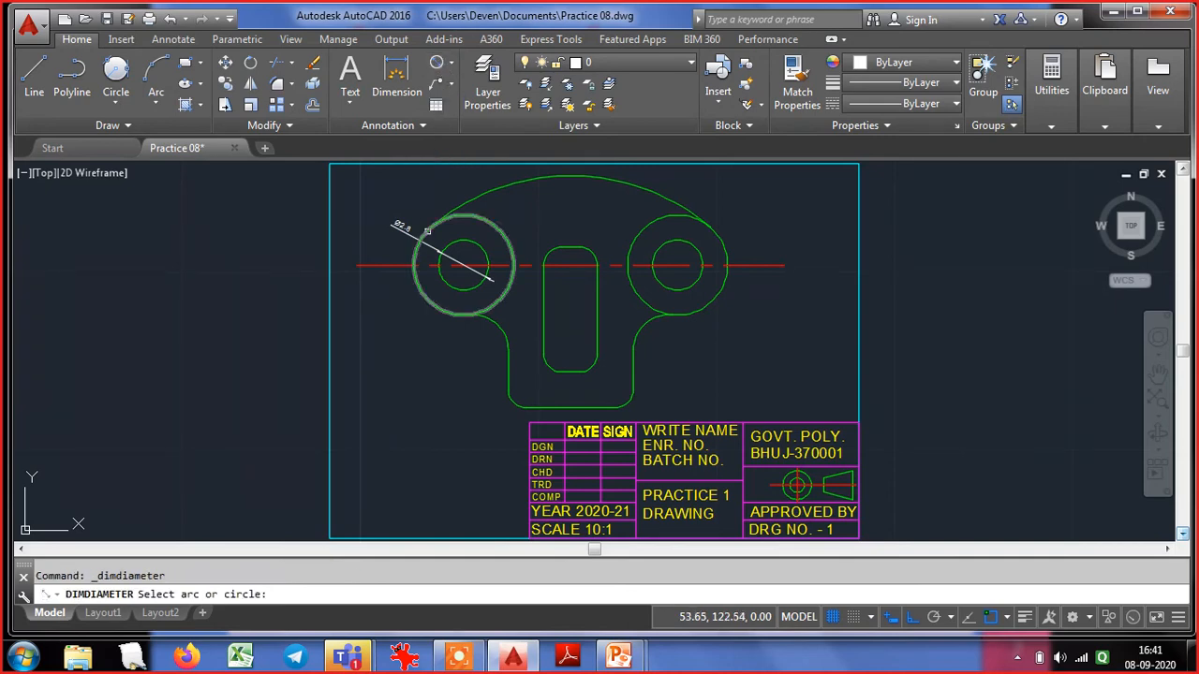
left_click(427, 231)
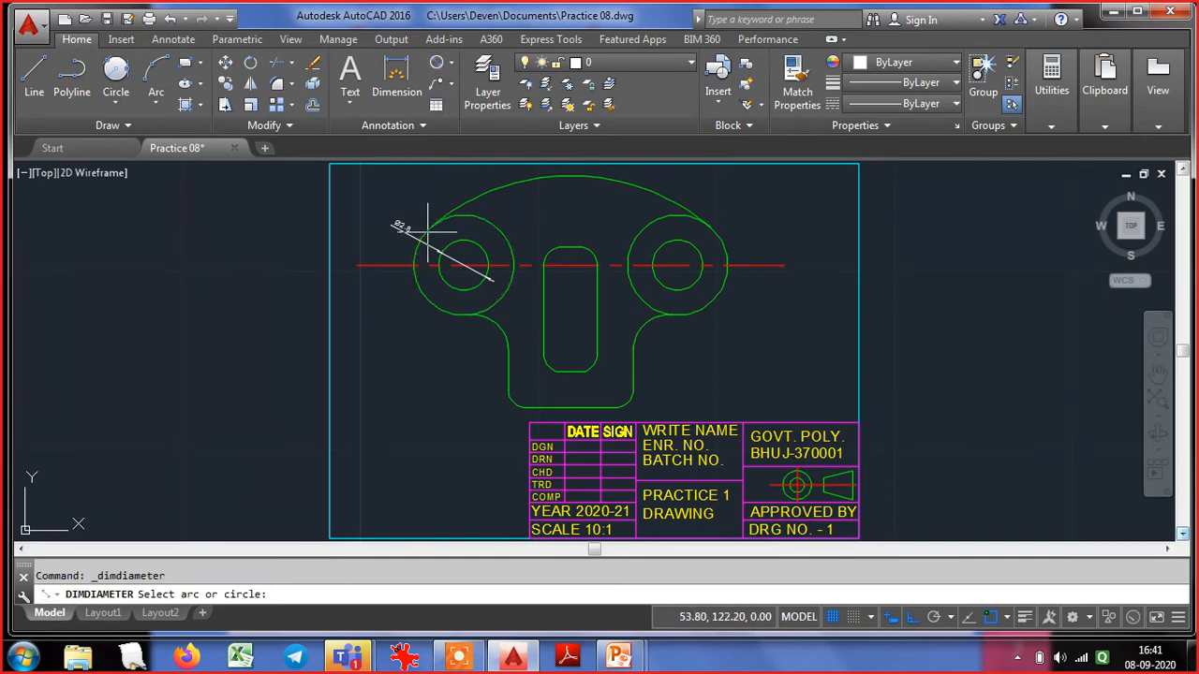
left_click(391, 195)
Add a diameter dimension to the bracket's large upper arc, with its text inside the outline near the right boss
key("Return")
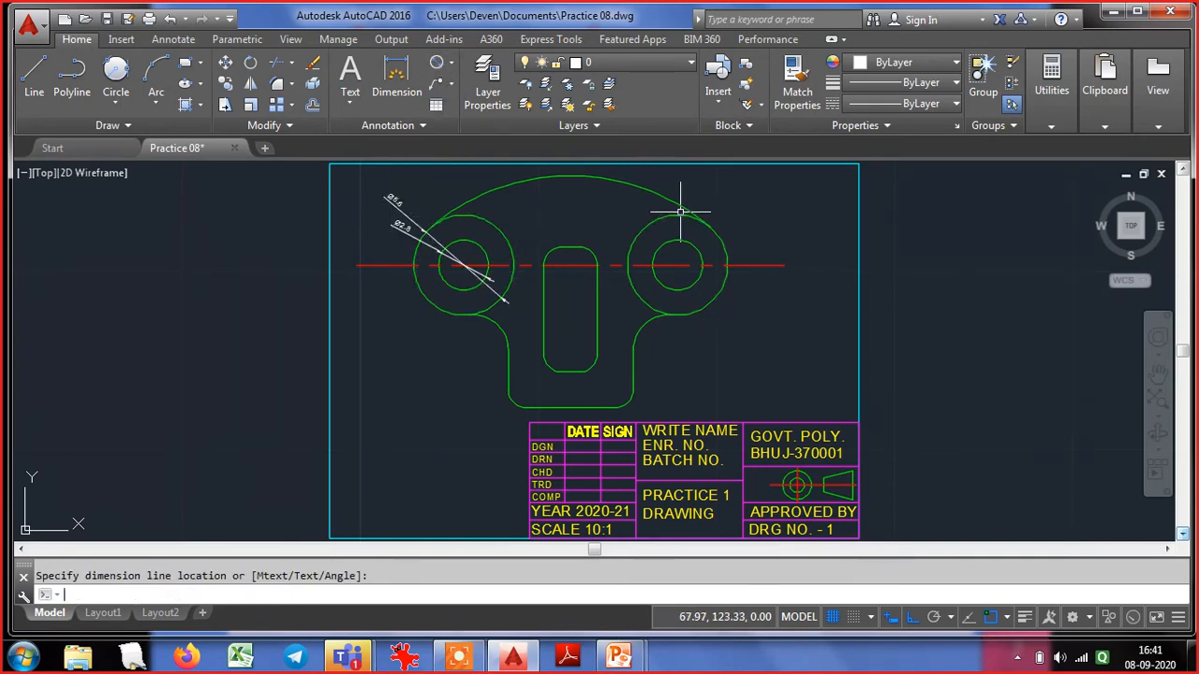
left_click(655, 192)
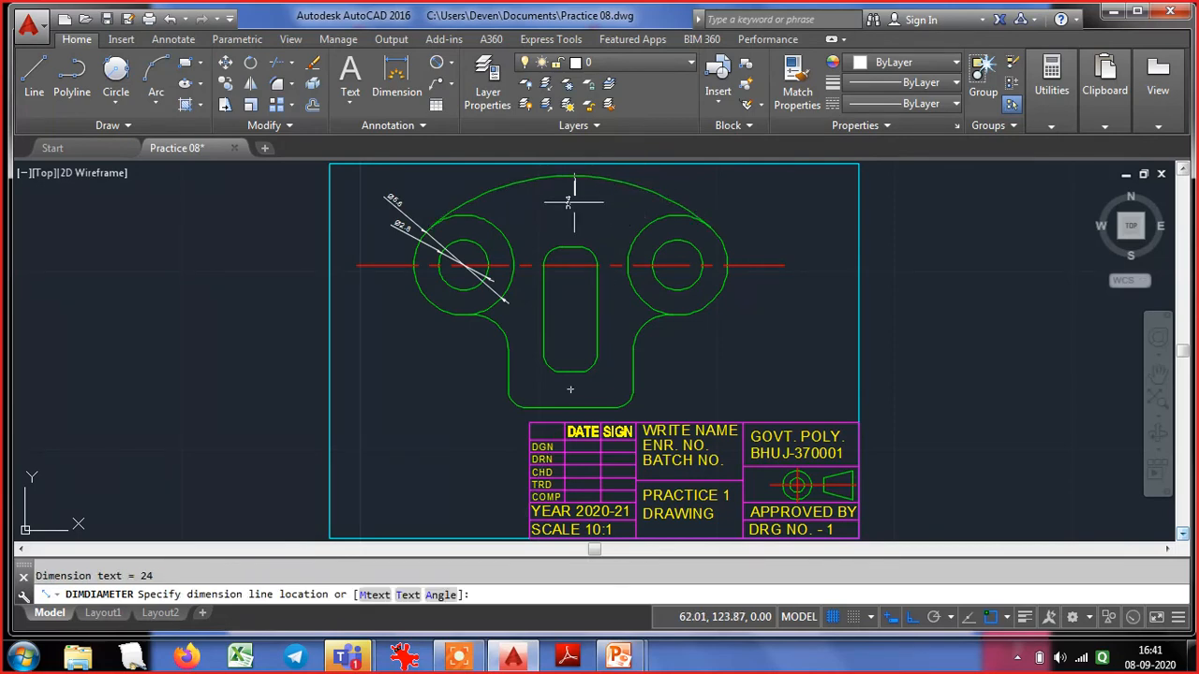
left_click(628, 201)
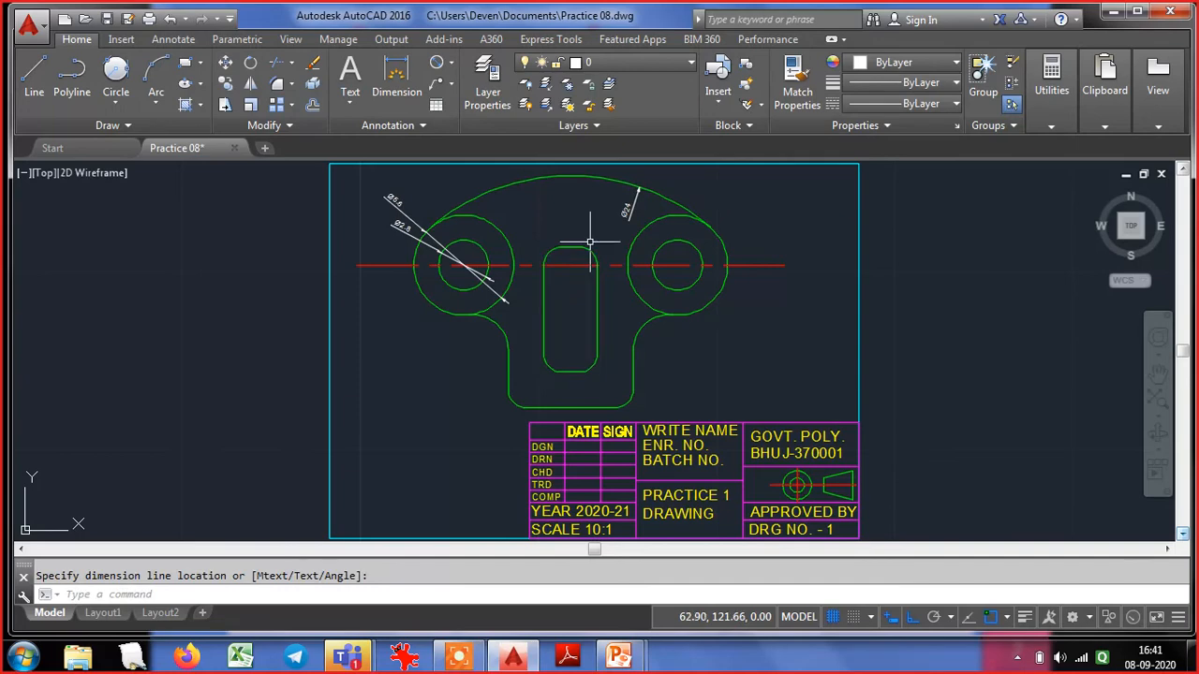
key("Escape")
Move the three diameter dimensions to the Dimensions layer and make that layer current
left_click(641, 214)
left_click(622, 202)
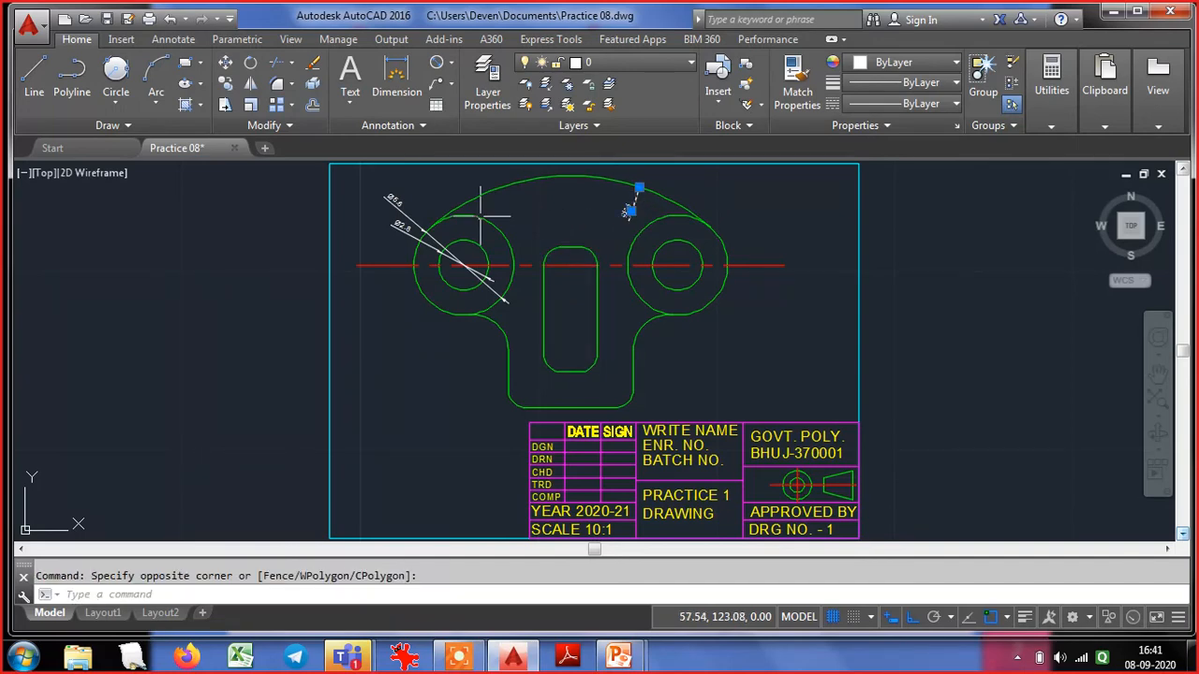
left_click(393, 229)
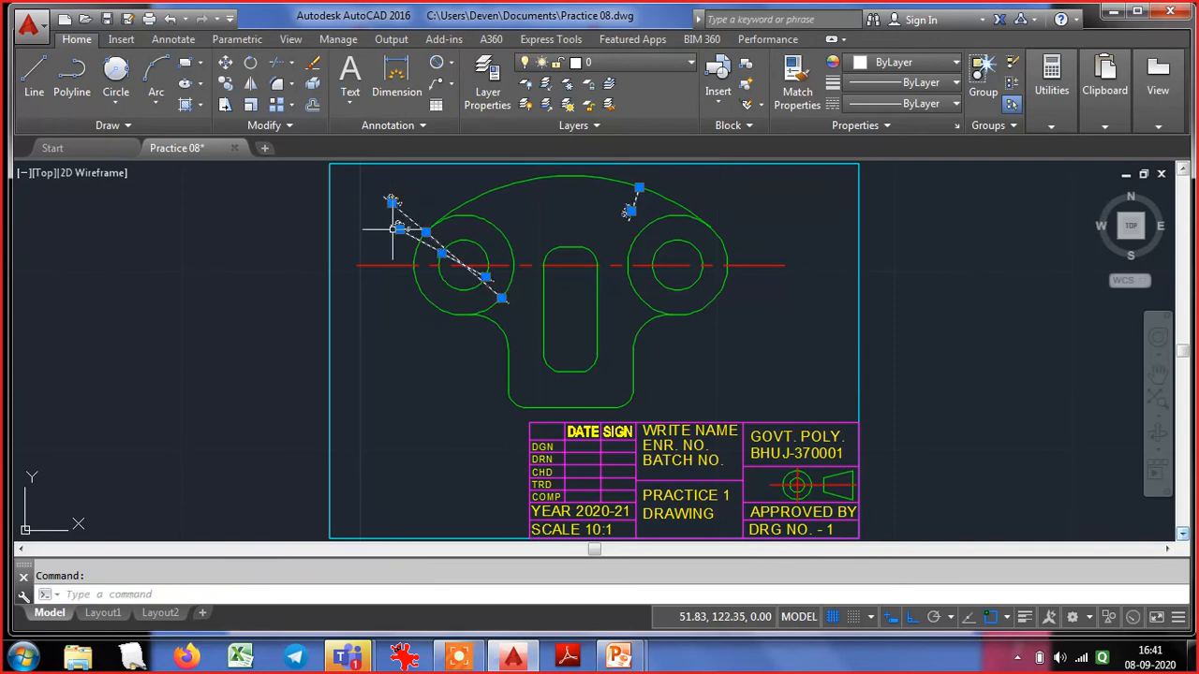
left_click(630, 64)
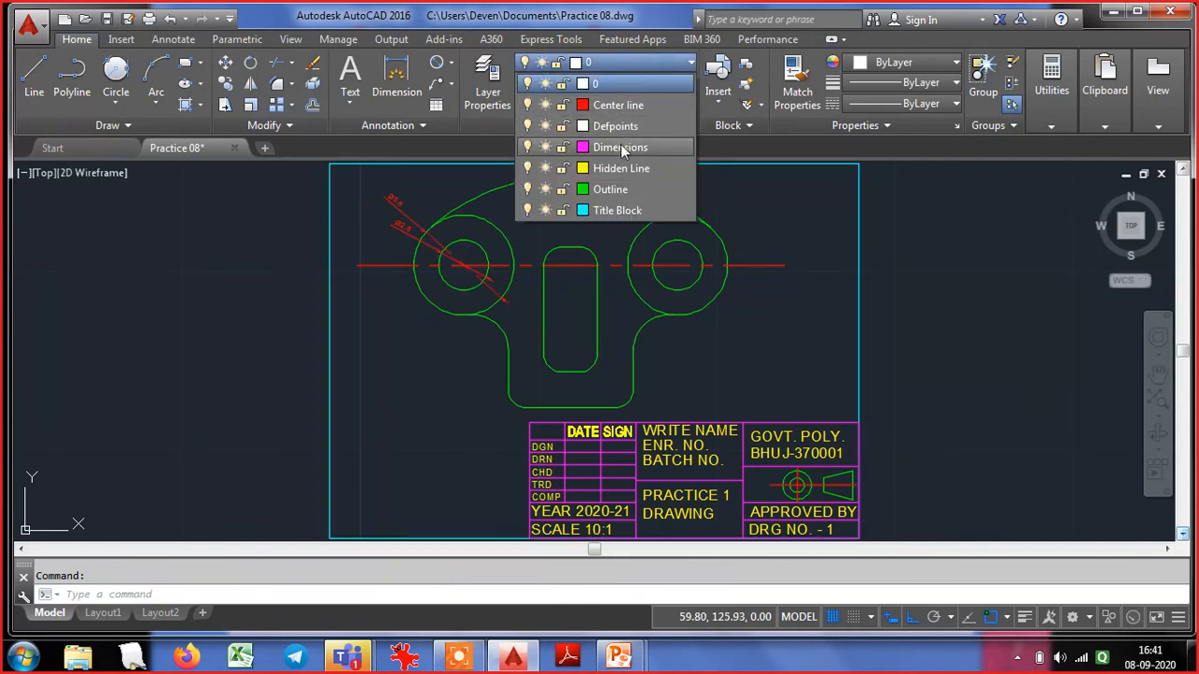
left_click(622, 148)
key("Escape")
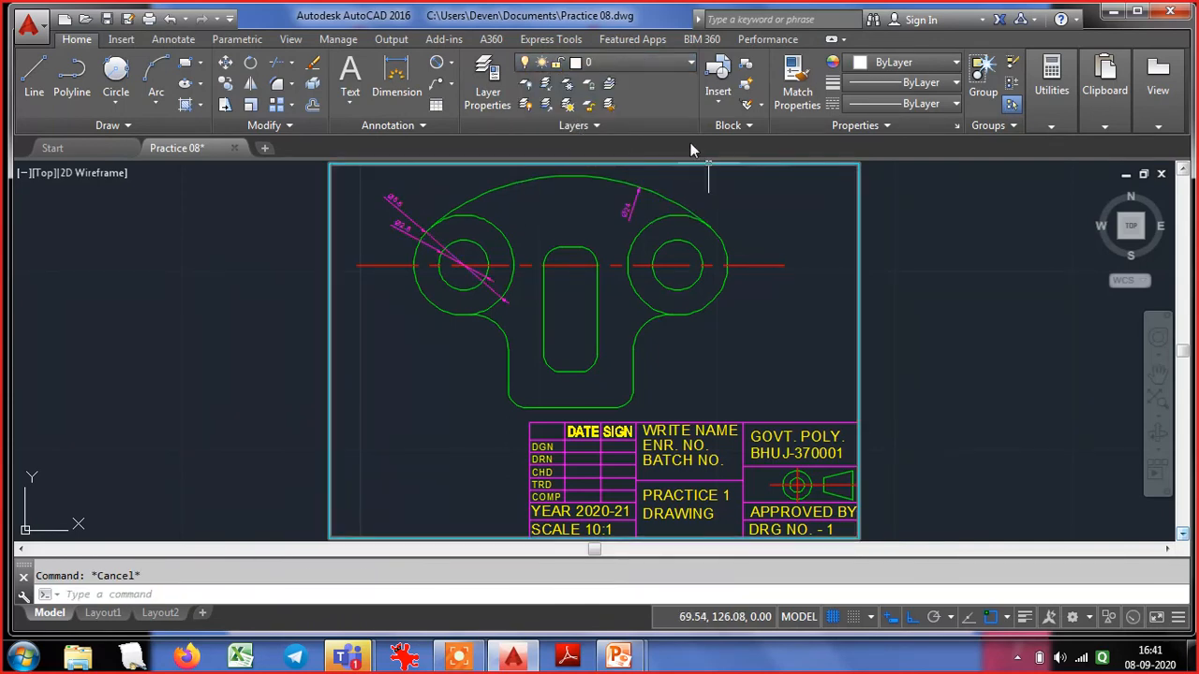
left_click(632, 63)
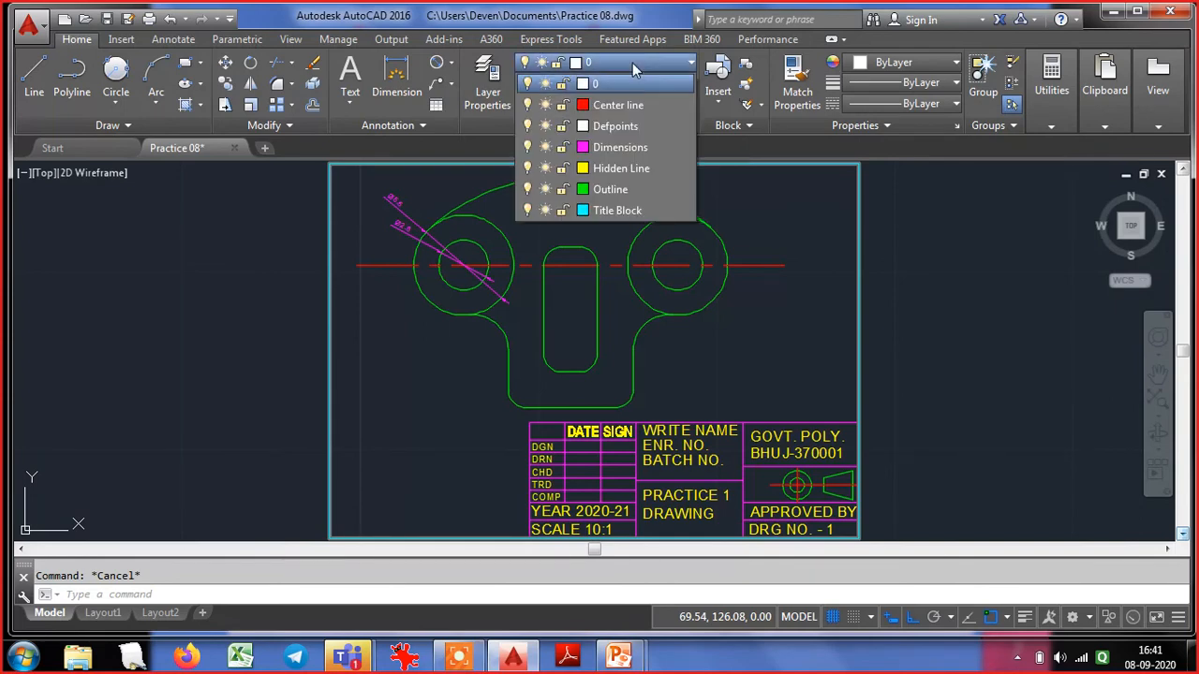
left_click(623, 147)
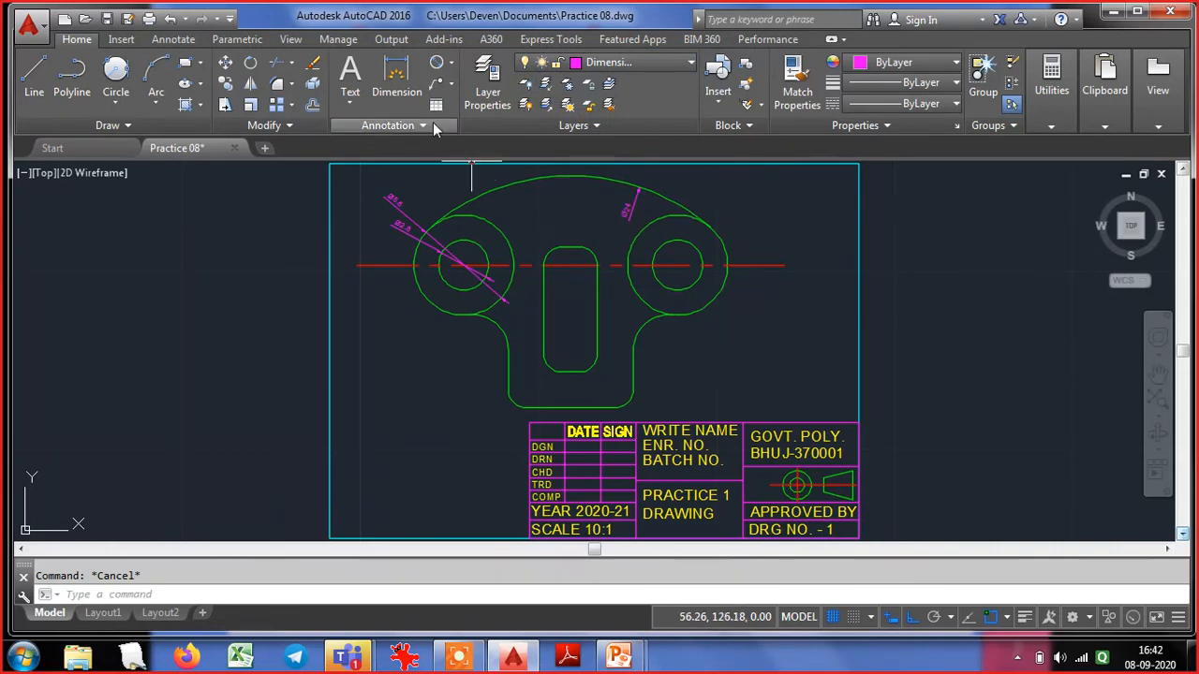
Add a radius dimension to the concave arc below the right boss, with its text outside the outline
left_click(452, 63)
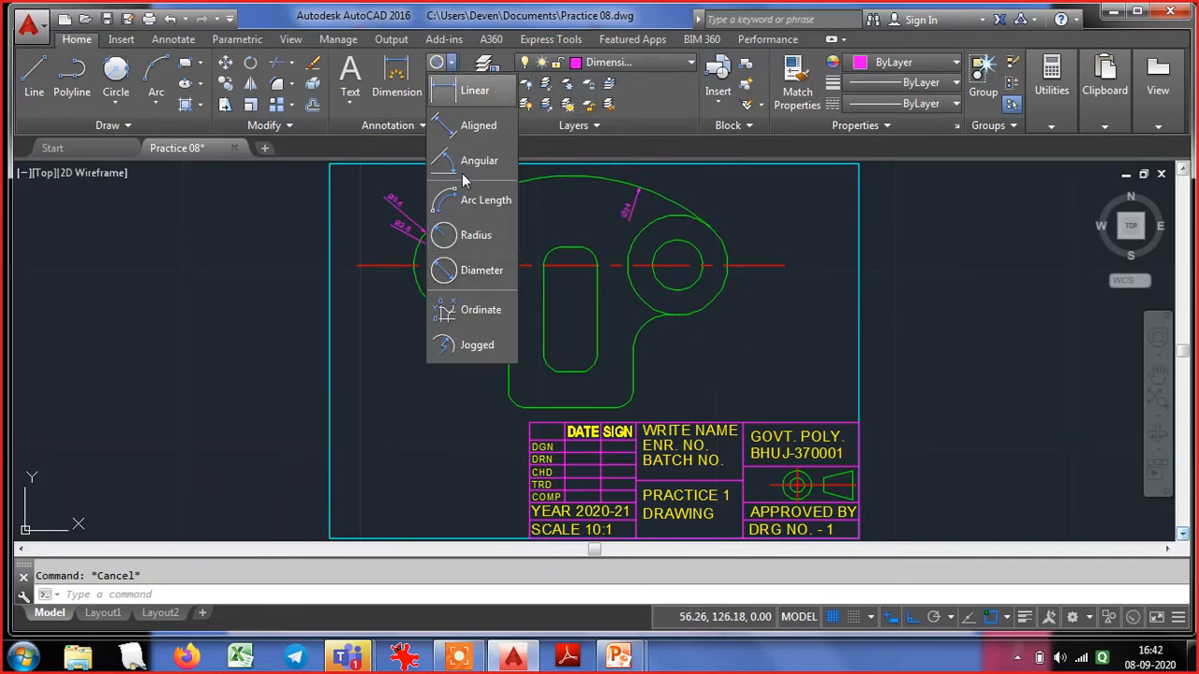
left_click(457, 235)
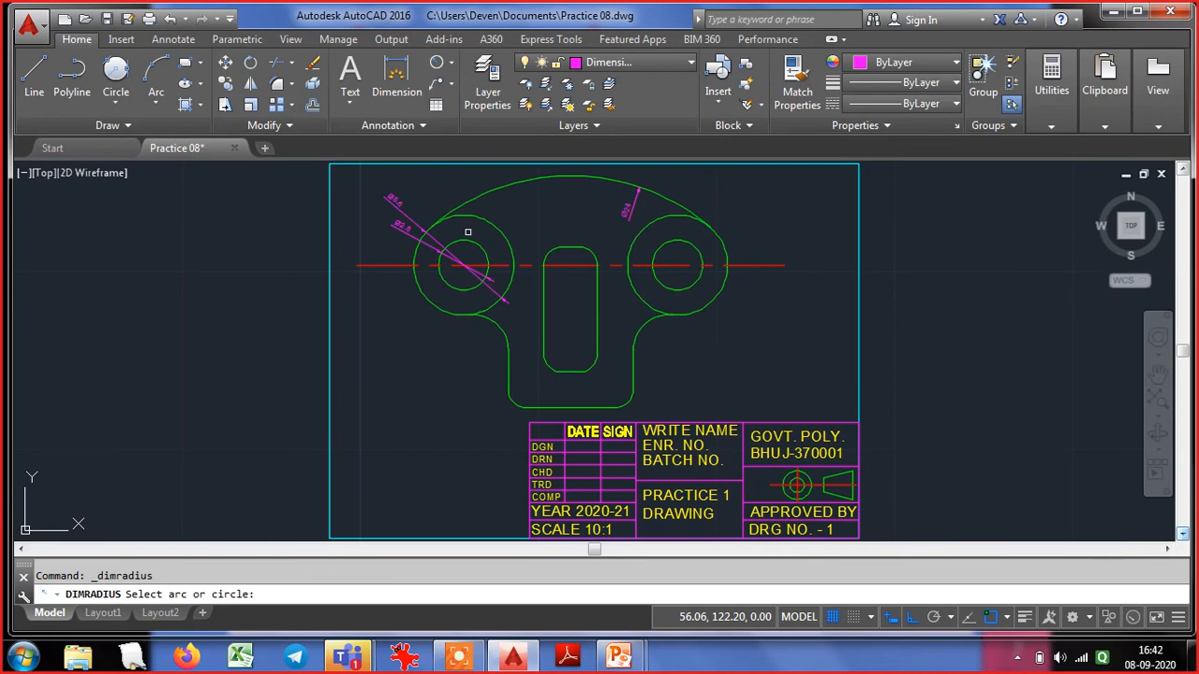
left_click(645, 322)
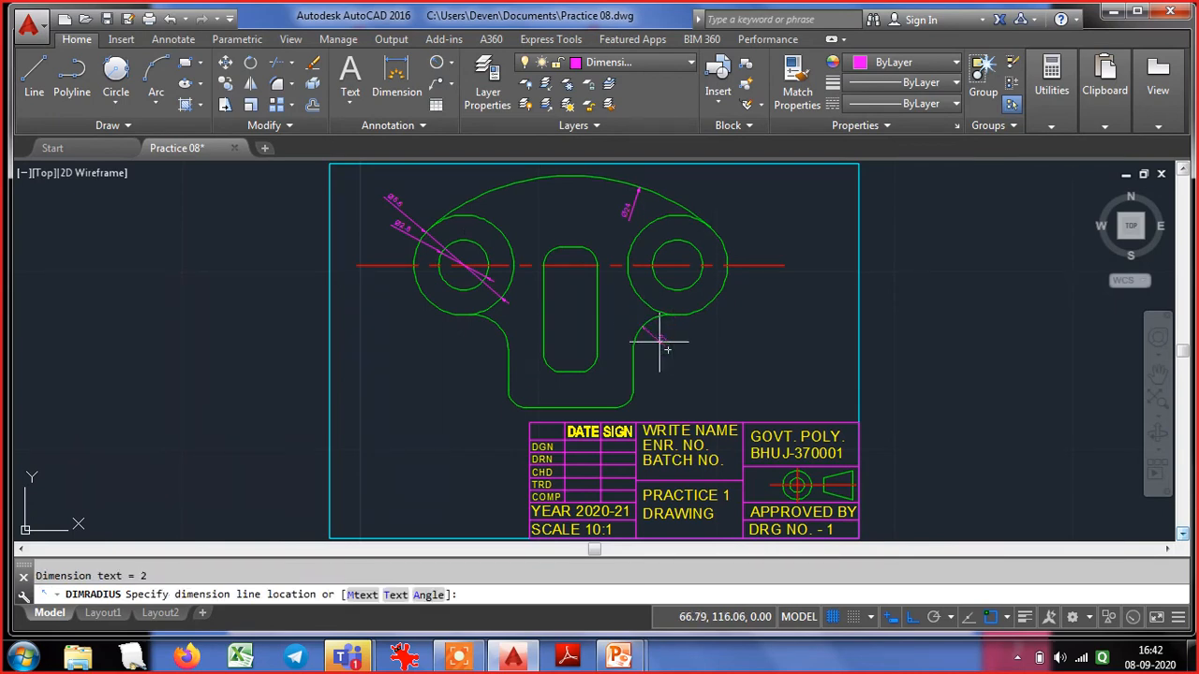
scroll(666, 349, "up", 4)
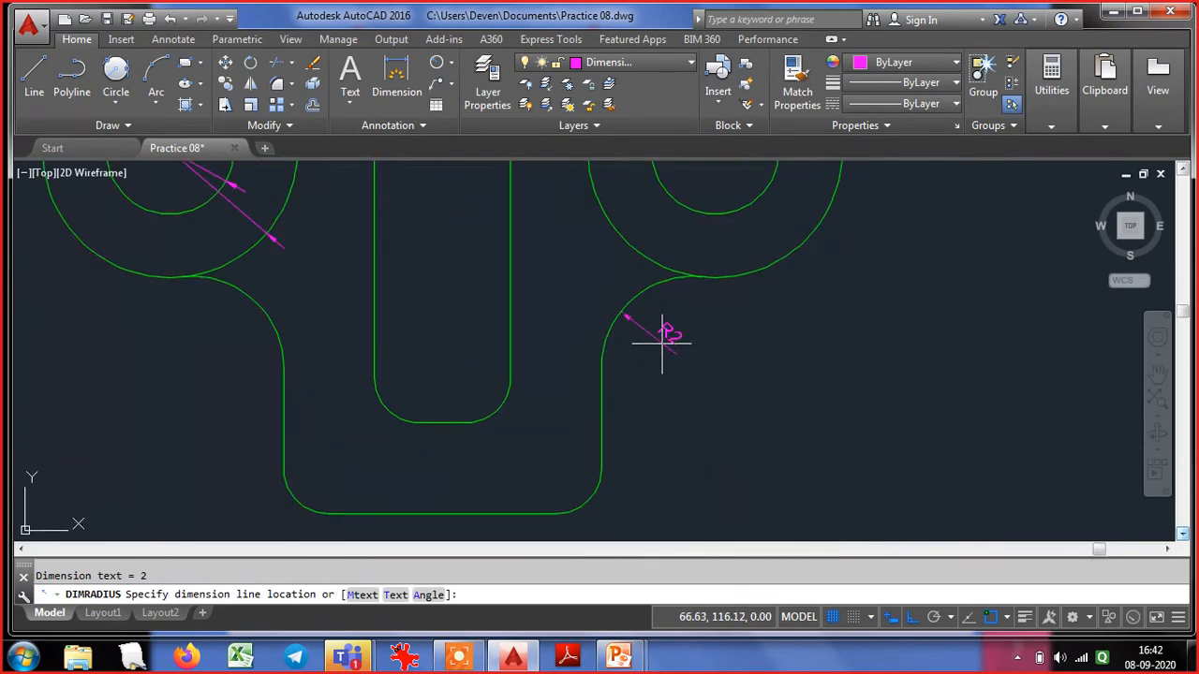
left_click(666, 340)
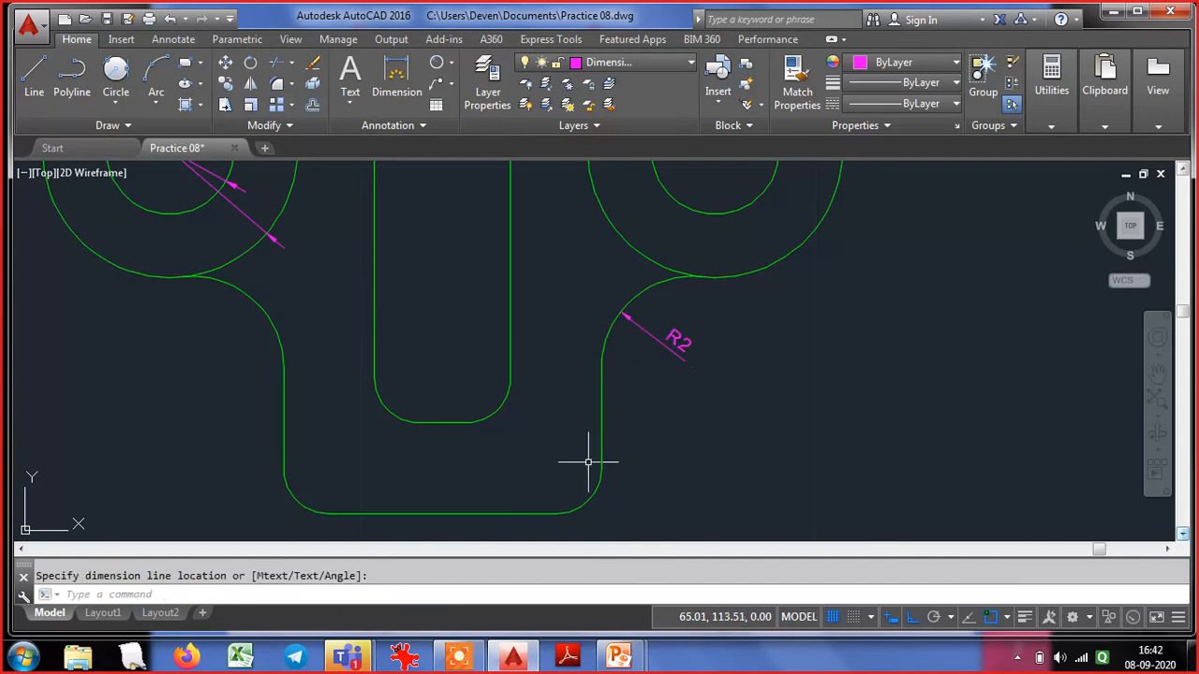
Add a radius dimension to the bracket base's lower right corner, with its text inside the outline
key("Return")
left_click(582, 494)
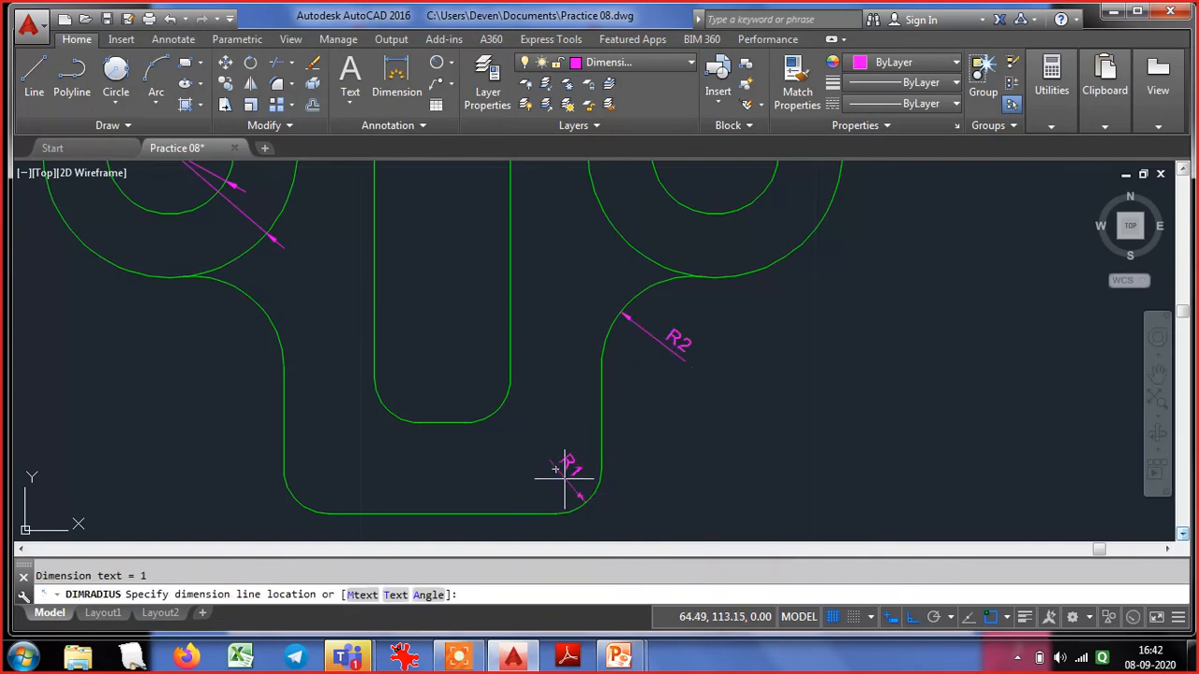
left_click(561, 472)
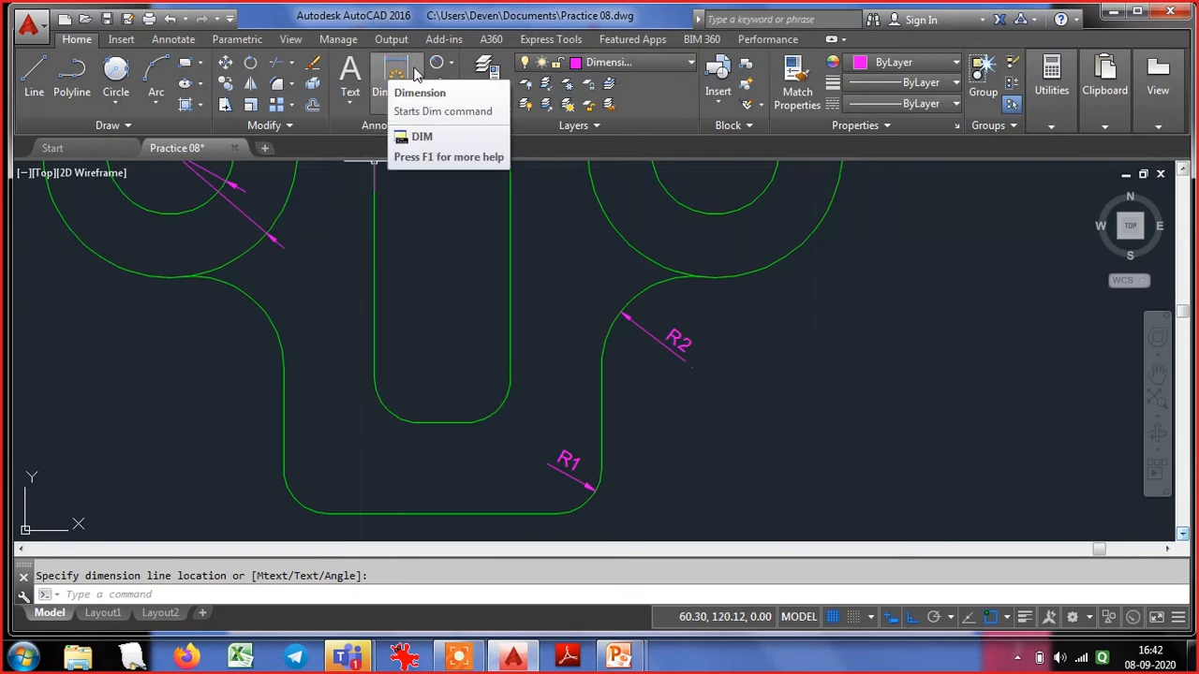
Add a horizontal linear dimension across the central slot's width, placed between the slot and the bracket's bottom edge
left_click(453, 70)
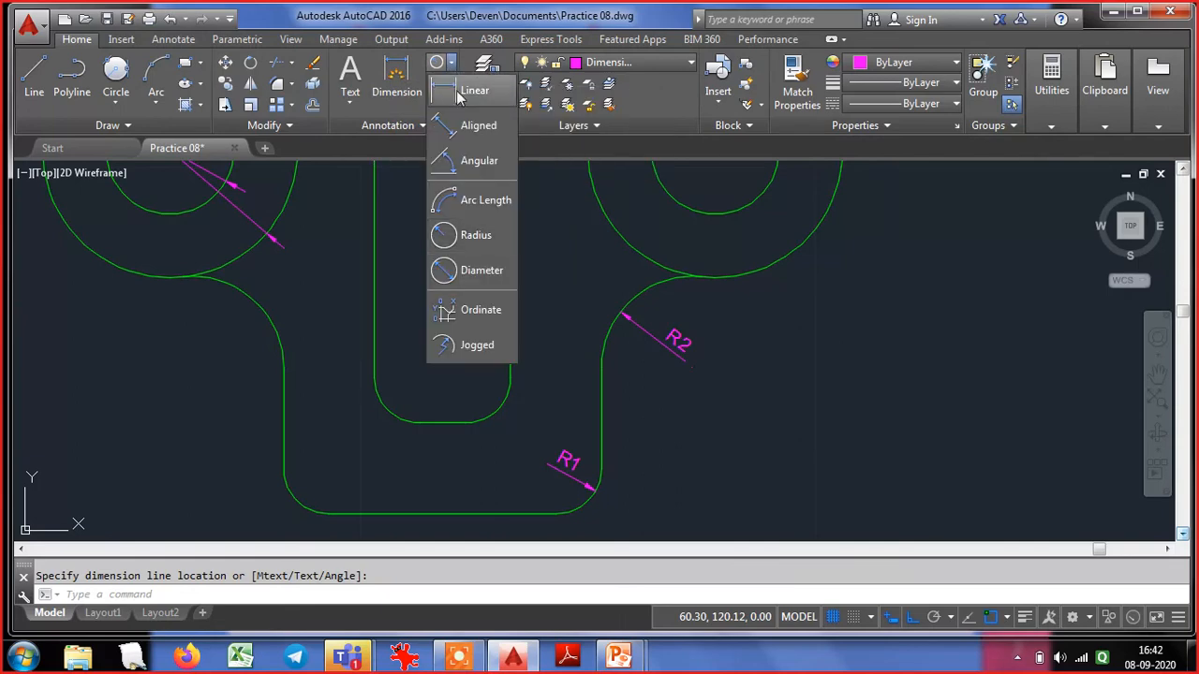
left_click(468, 91)
left_click(373, 376)
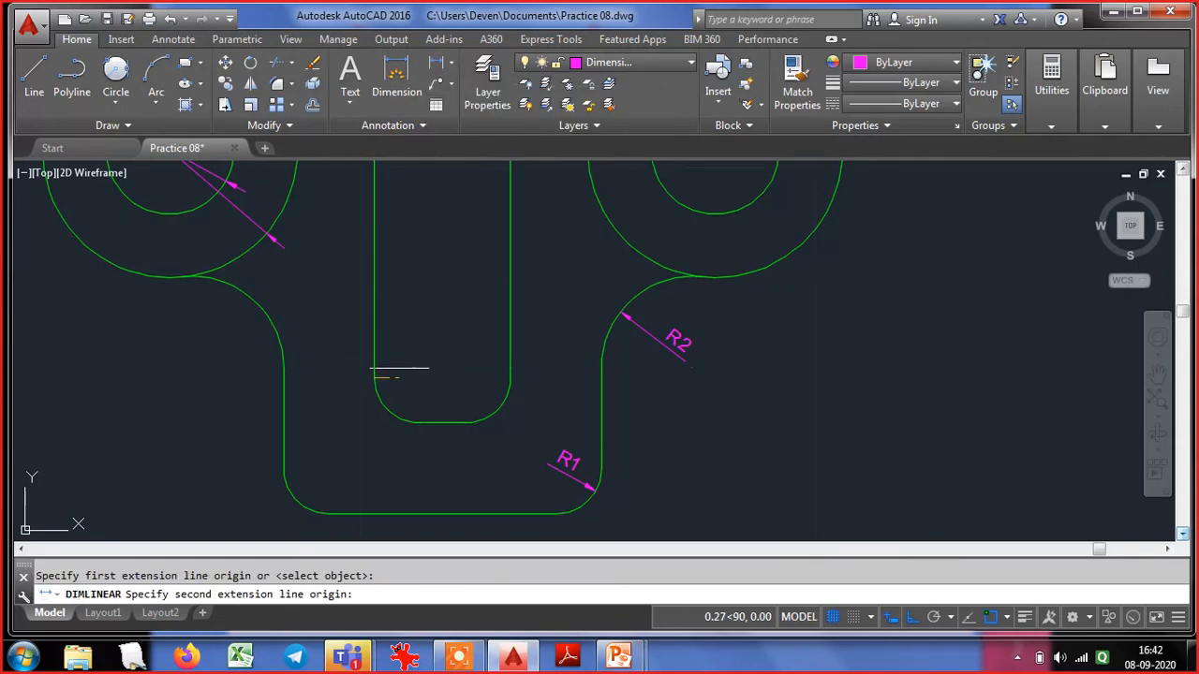
left_click(508, 379)
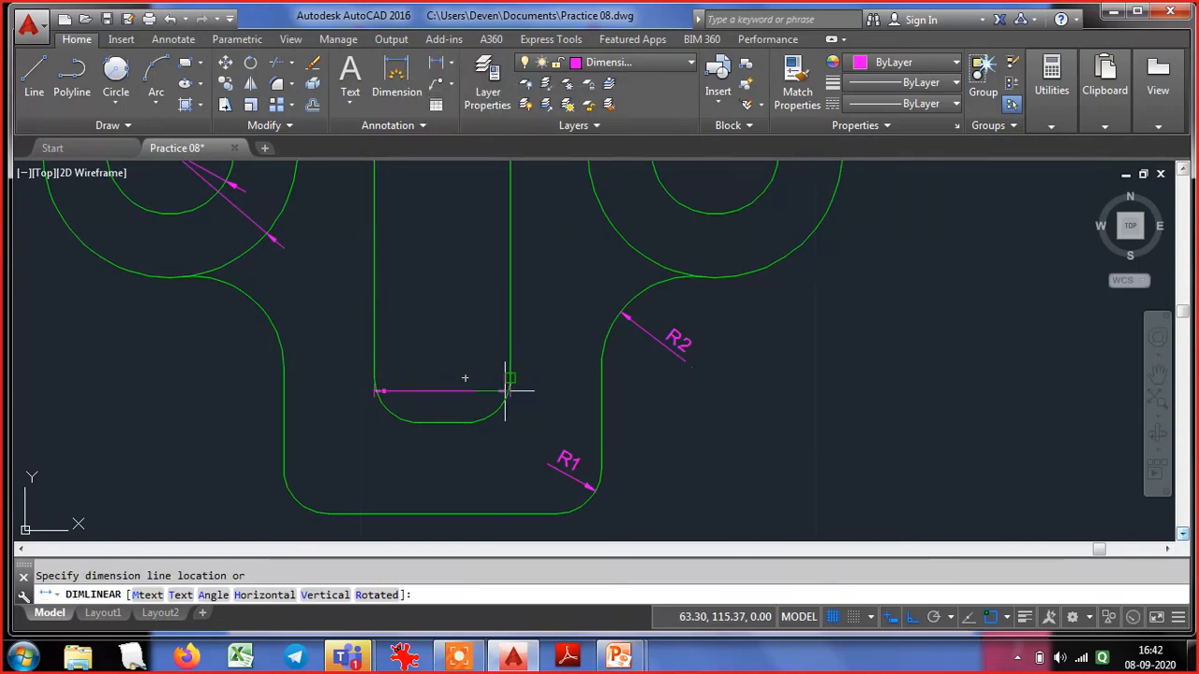
left_click(447, 471)
scroll(448, 471, "down", 2)
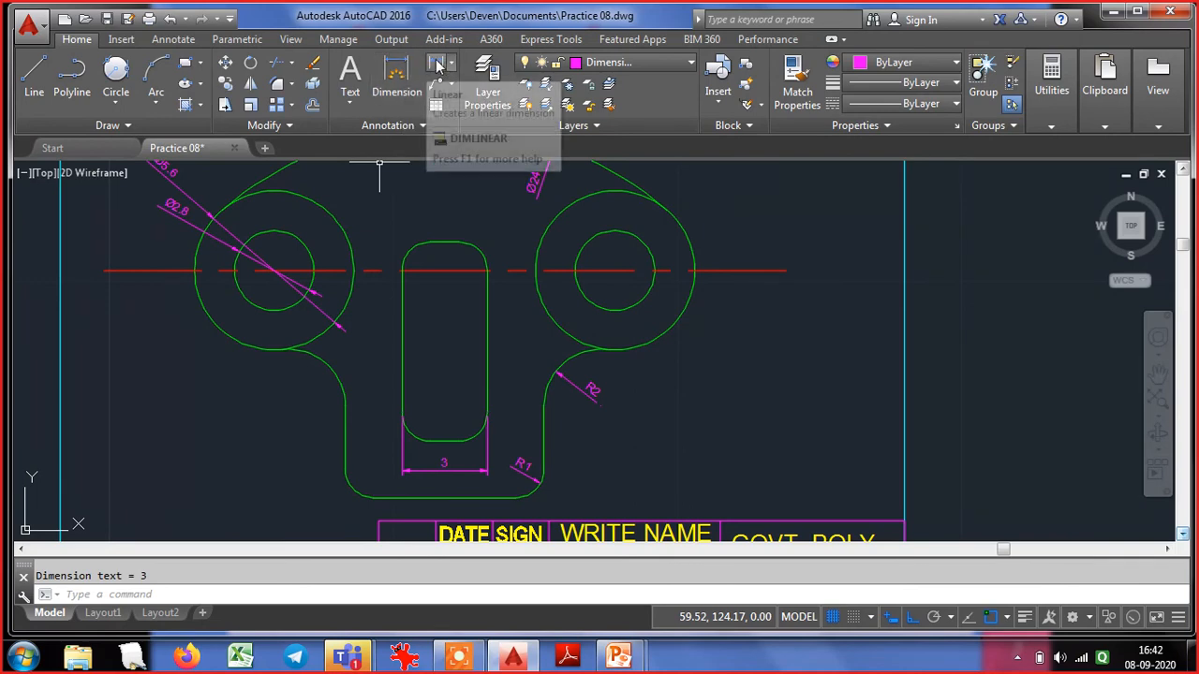
Add a vertical linear dimension for the central slot's height, placed just right of the slot
left_click(437, 63)
left_click(462, 241)
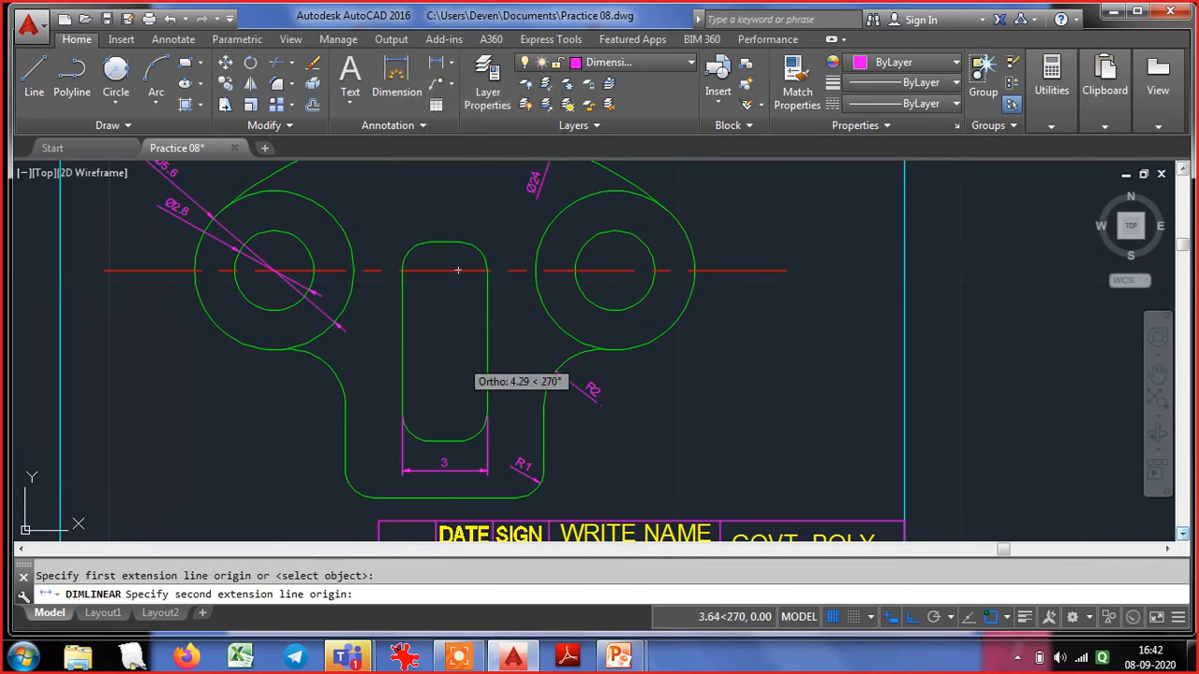
left_click(458, 413)
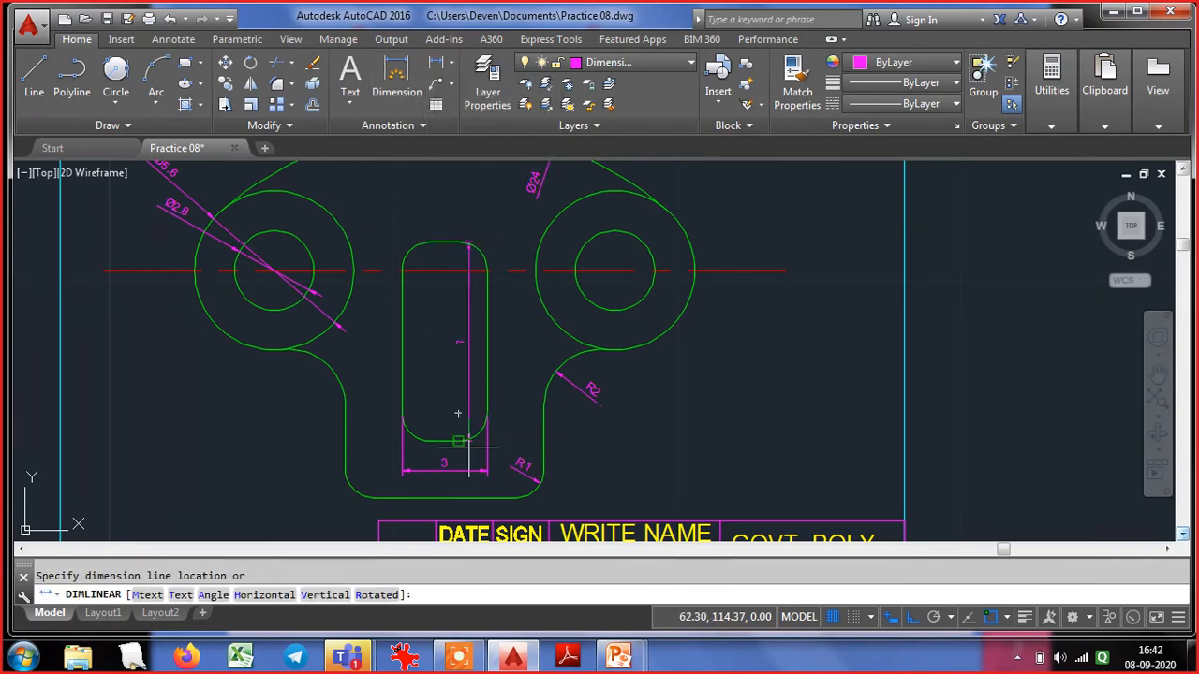
left_click(514, 371)
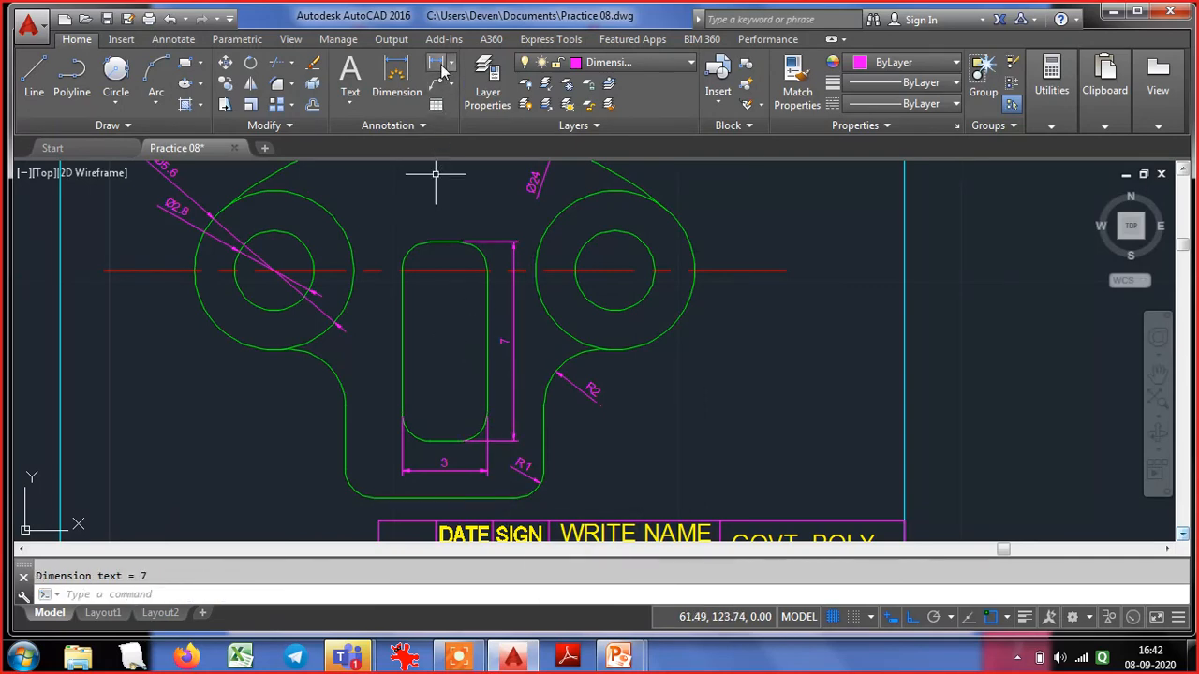
Add a vertical linear dimension from the bracket's bottom edge to the horizontal centre line, placed right of the right boss
left_click(436, 70)
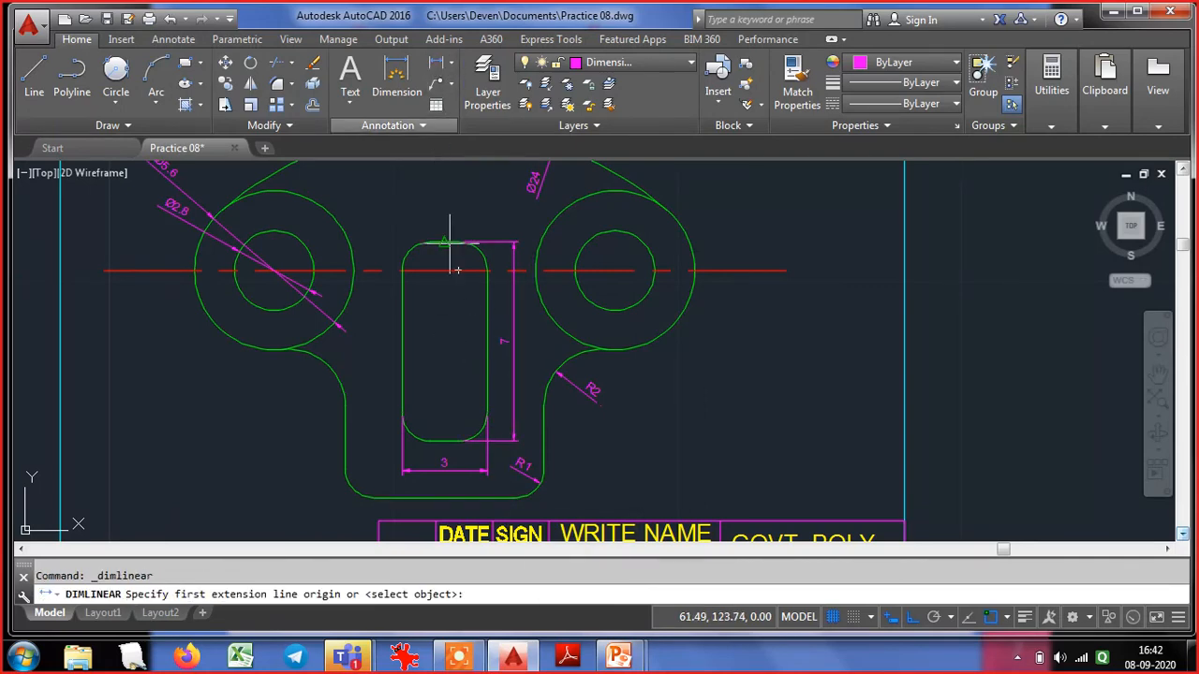
left_click(510, 496)
left_click(785, 271)
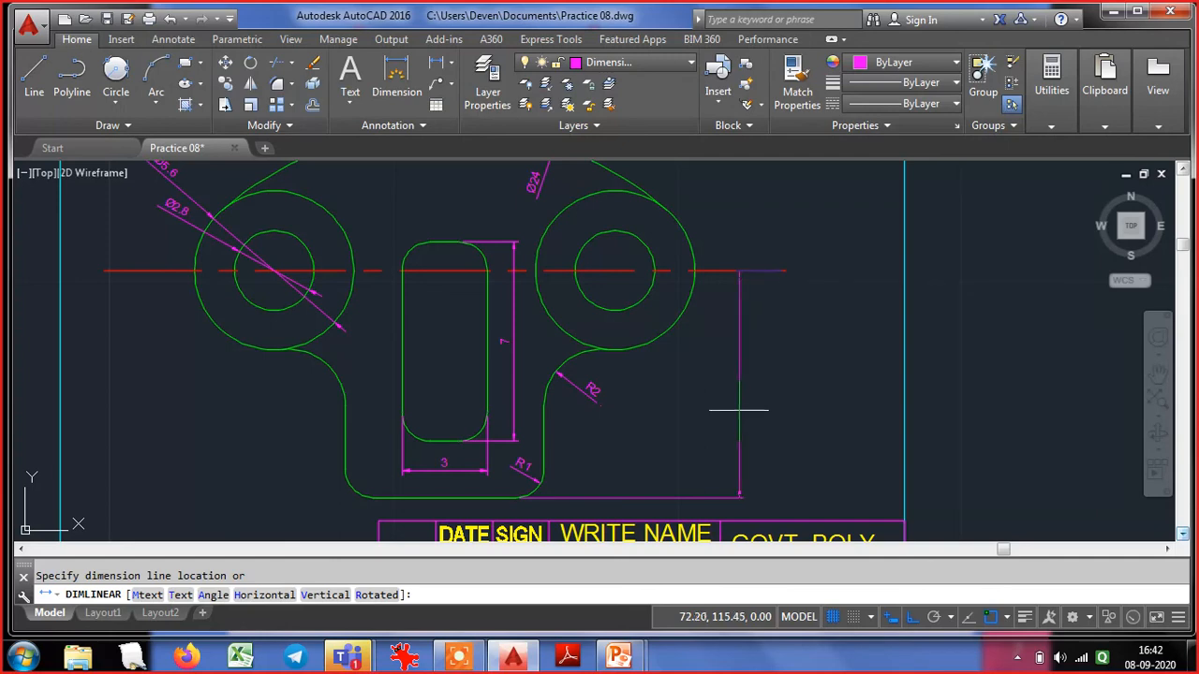
left_click(722, 405)
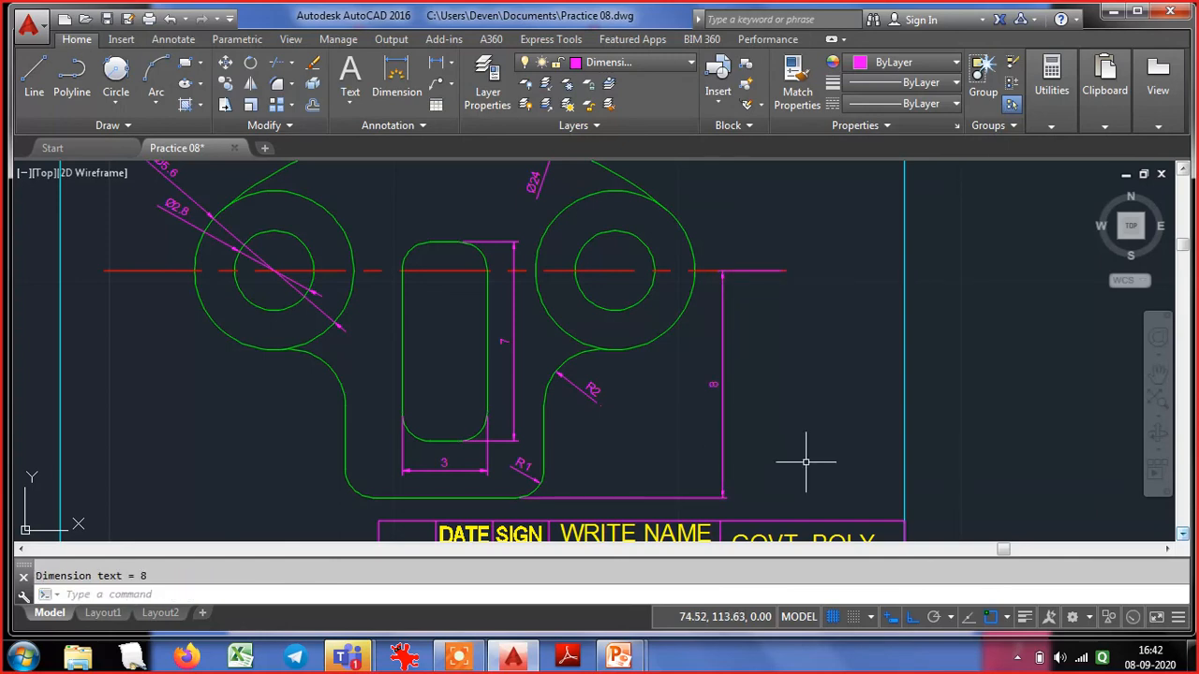
type("z")
key("Return")
type("e")
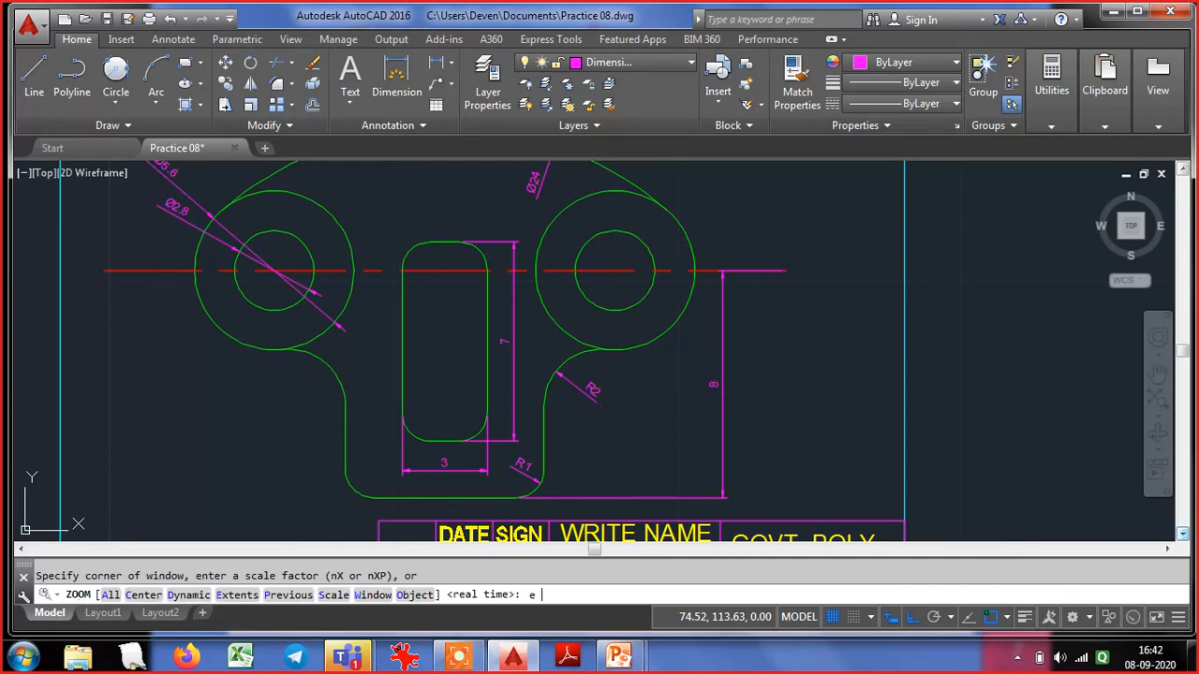
key("Return")
key("Return")
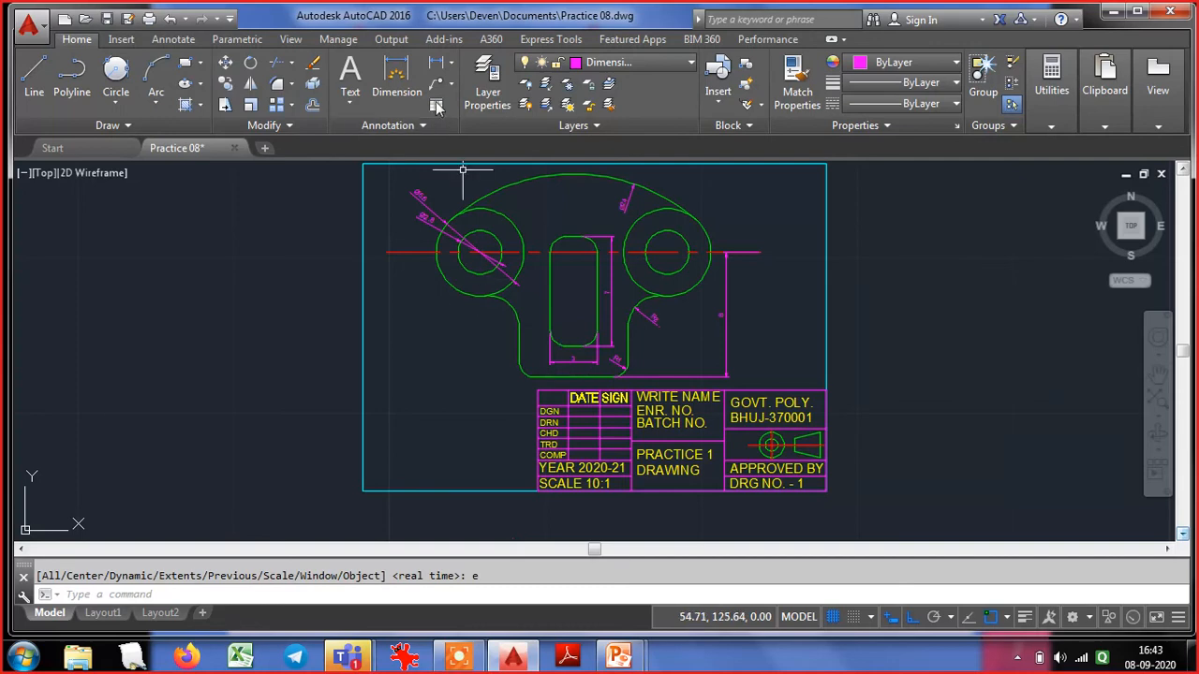
left_click(437, 64)
key("Return")
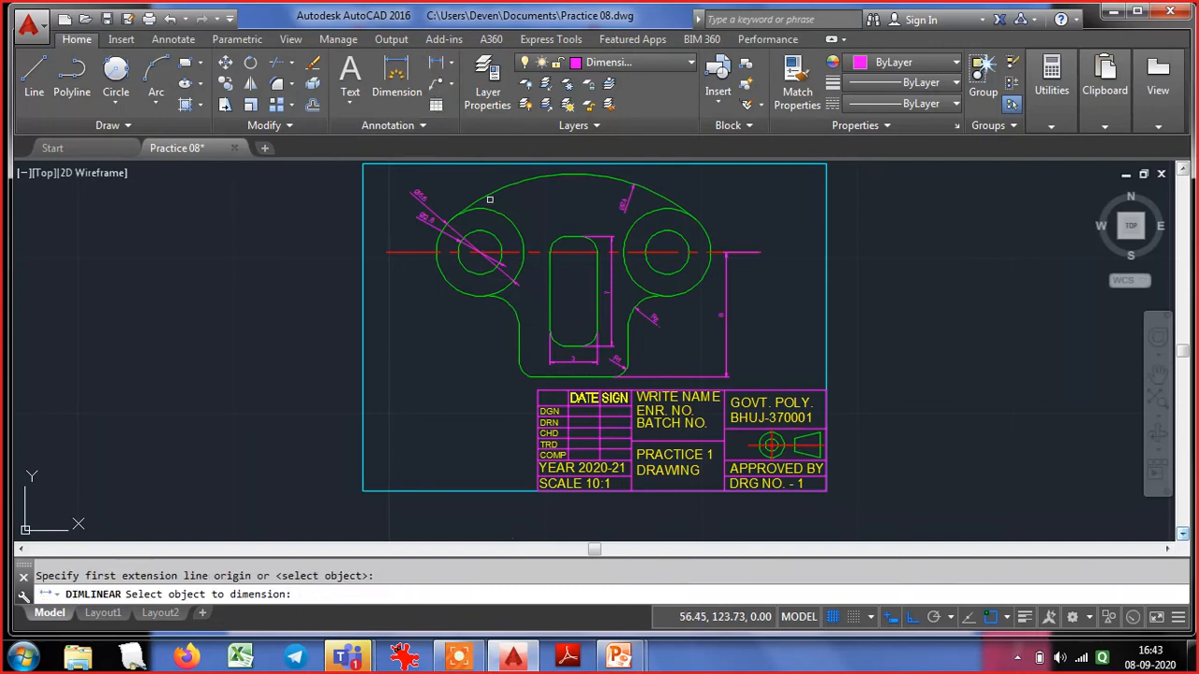
key("Escape")
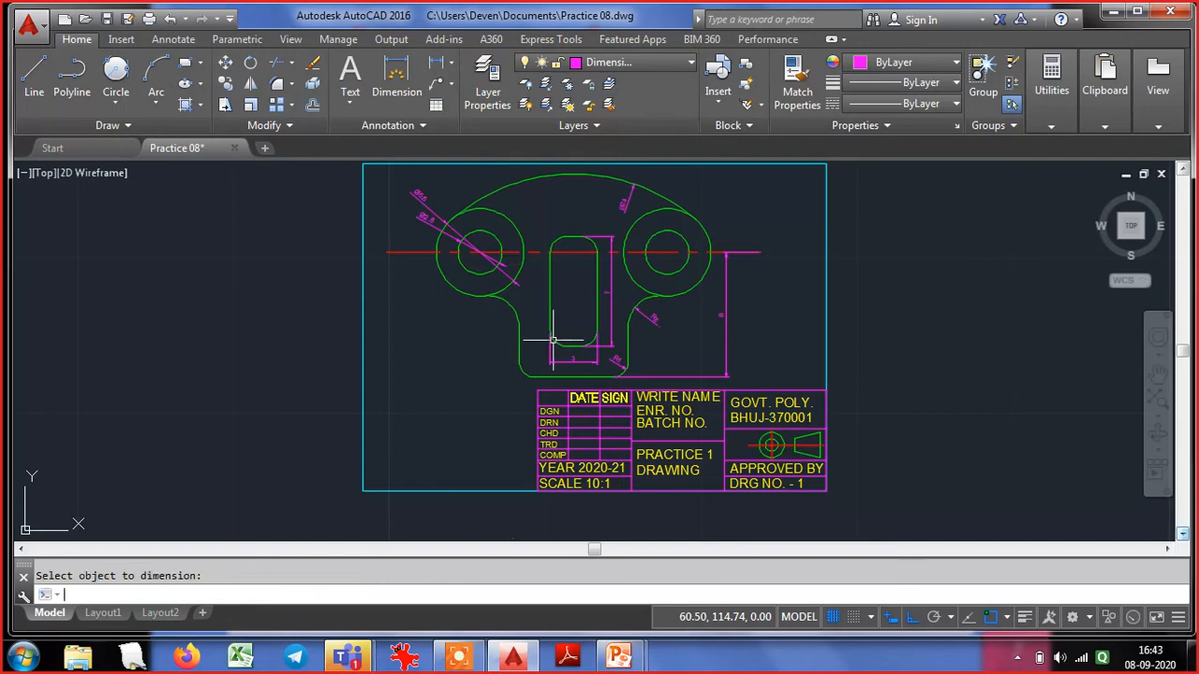
Add a horizontal linear dimension across the bracket base's overall width, placed between the bottom edge and the title block
key("Return")
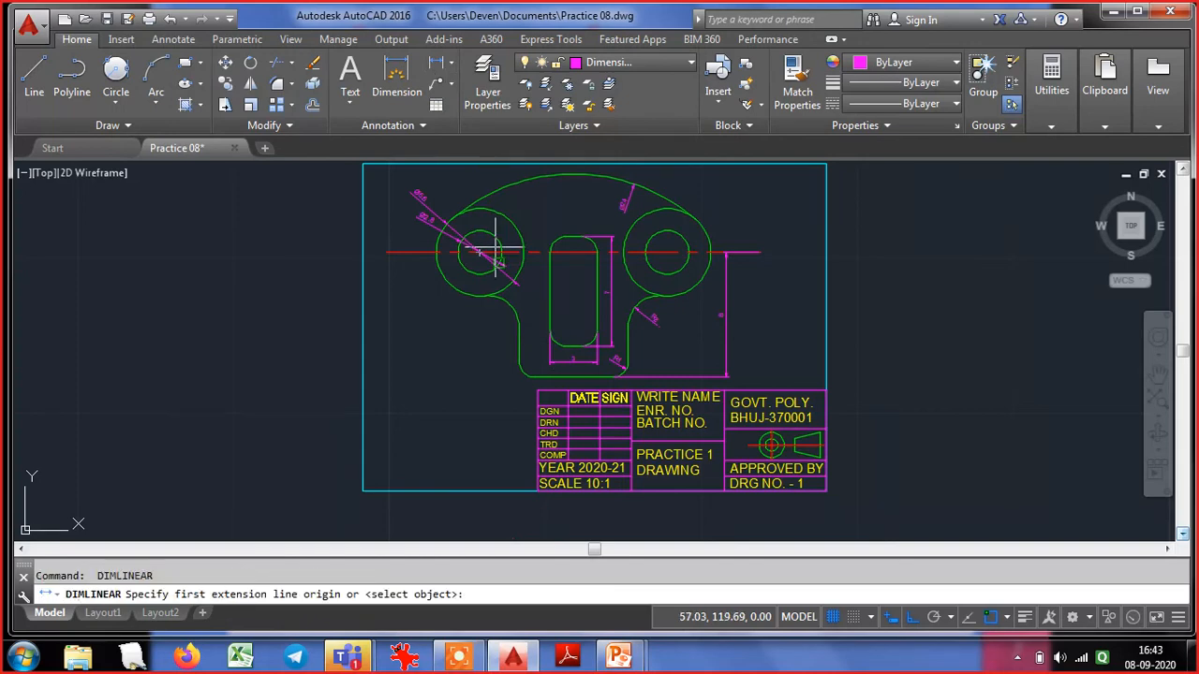
left_click(534, 362)
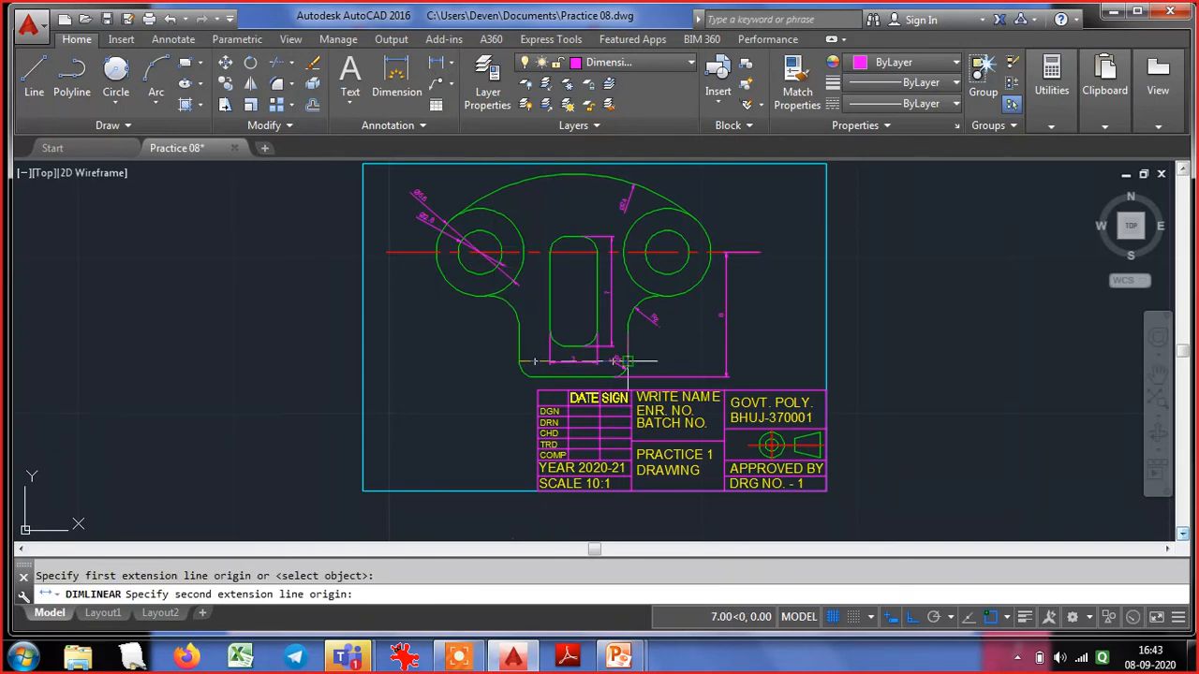
left_click(626, 361)
scroll(614, 373, "down", 2)
scroll(596, 366, "up", 8)
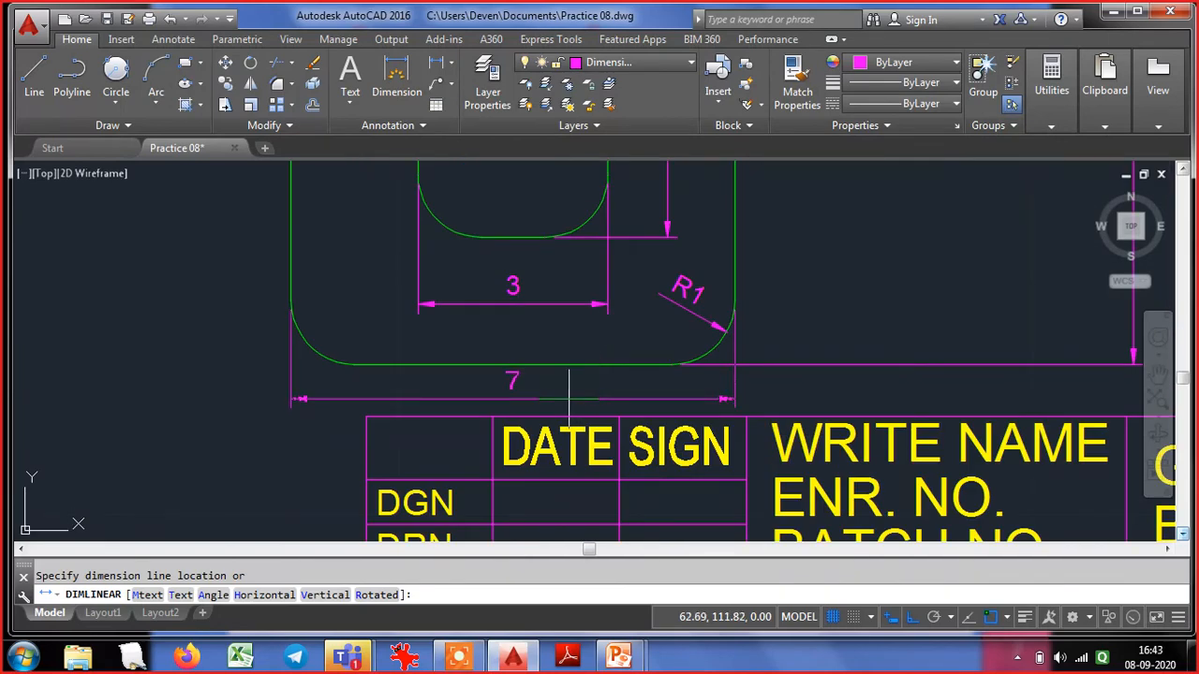
left_click(569, 398)
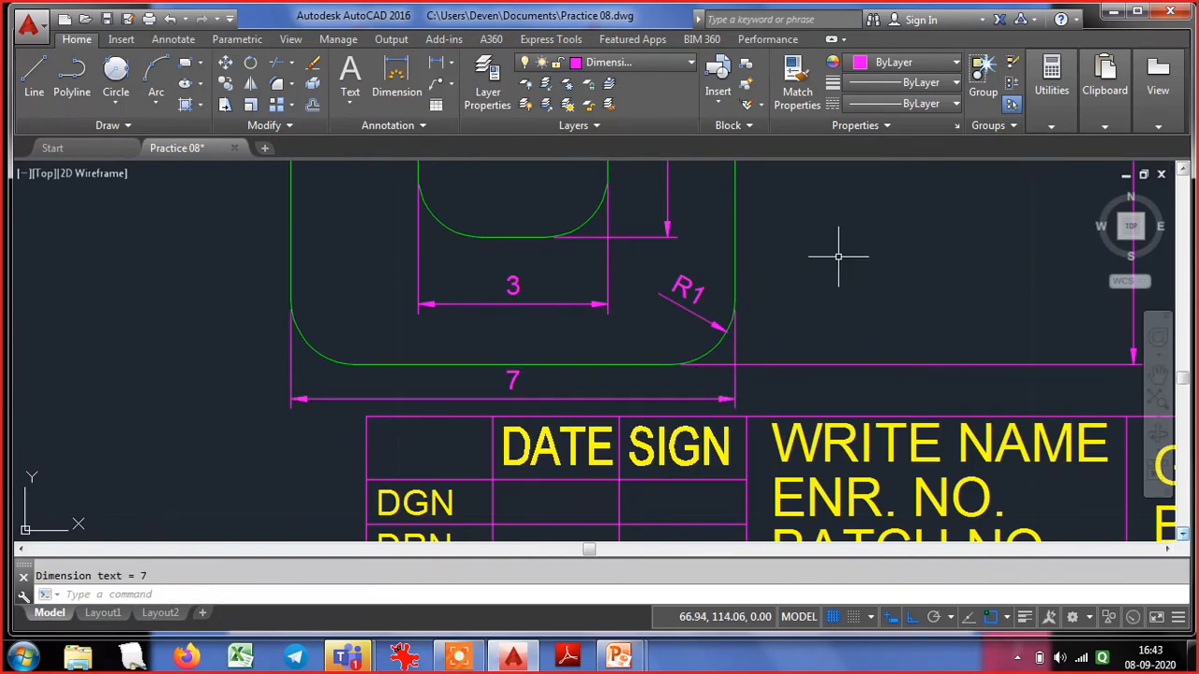
Zoom to the drawing extents to show the whole dimensioned bracket with its border and title block
scroll(838, 256, "down", 1)
key("Escape")
type("z")
key("Return")
type("e")
key("Return")
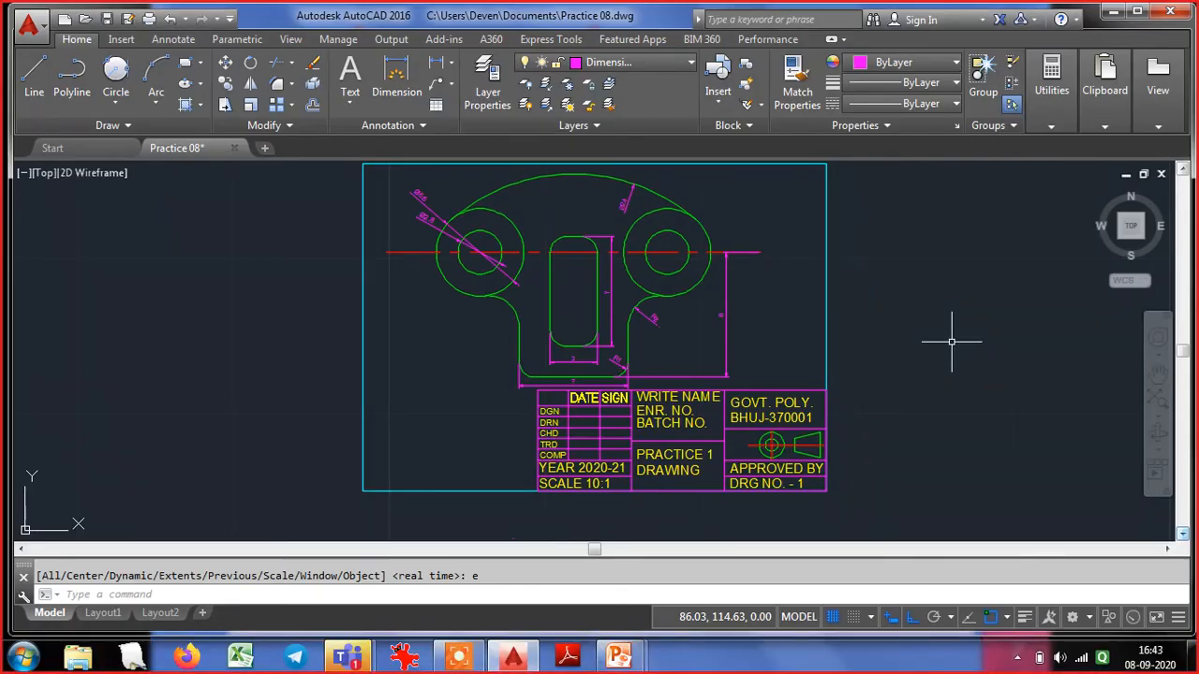
type("z")
key("Return")
type("e")
key("Return")
key("Escape")
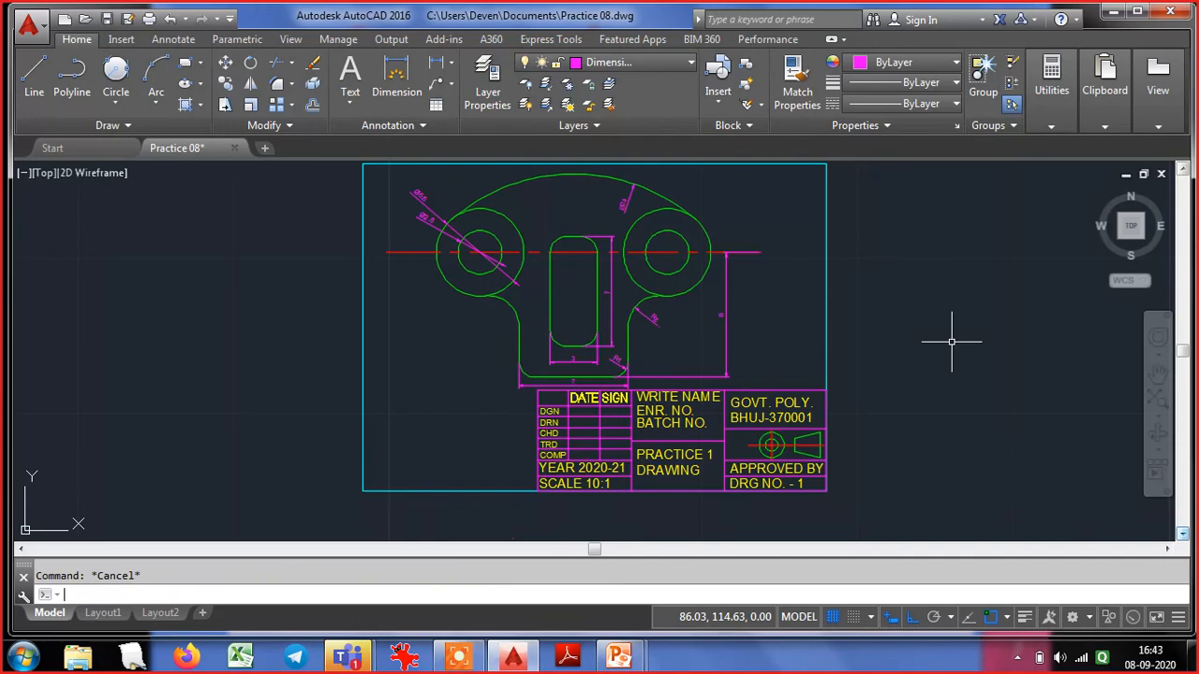
type("z")
key("Return")
type("e")
key("Return")
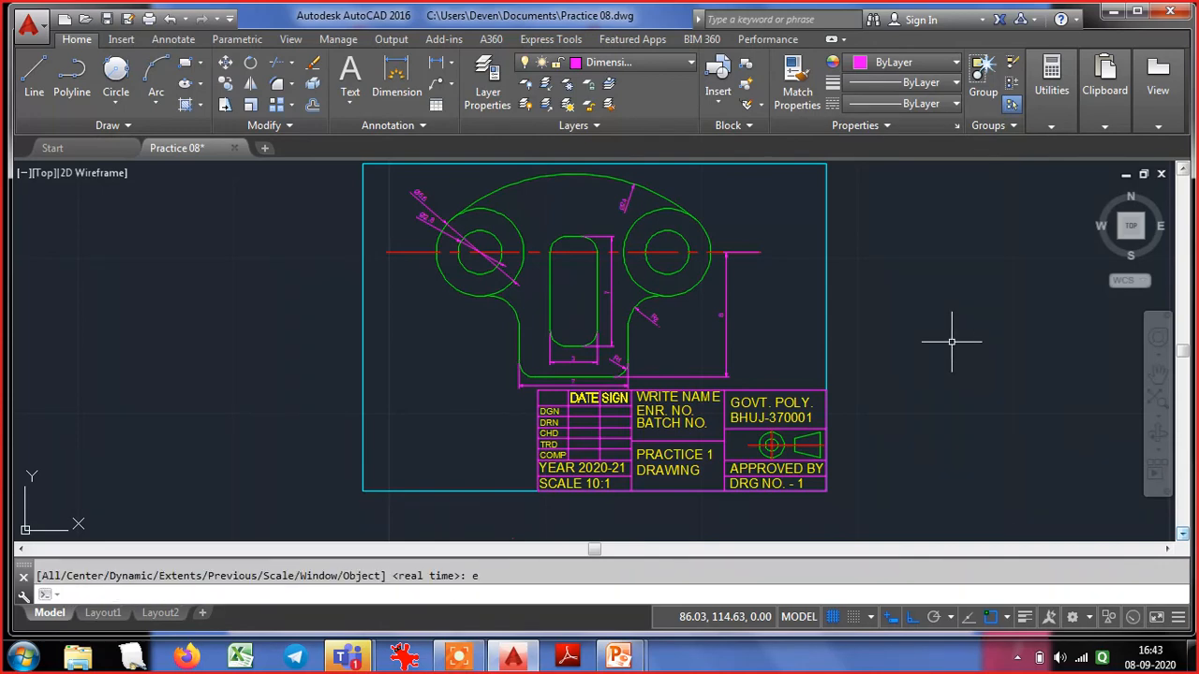
key("Escape")
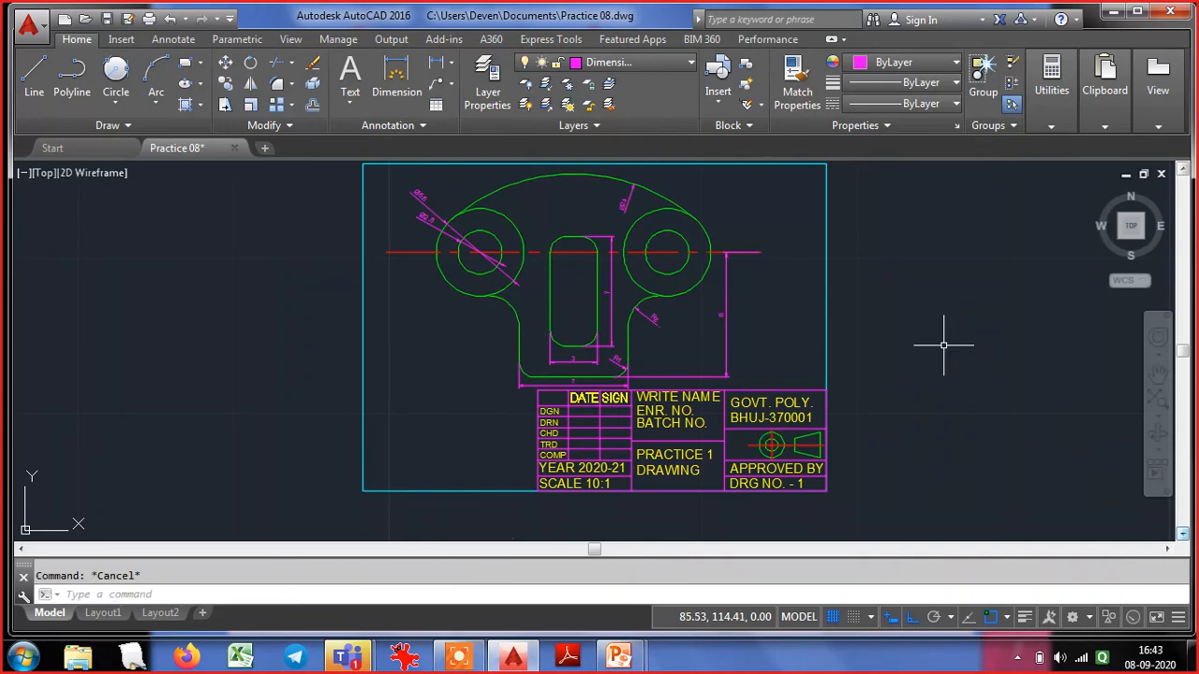
Save the dimensioned bracket drawing under its existing name, Practice 08, with its full extents in view
left_click(1158, 401)
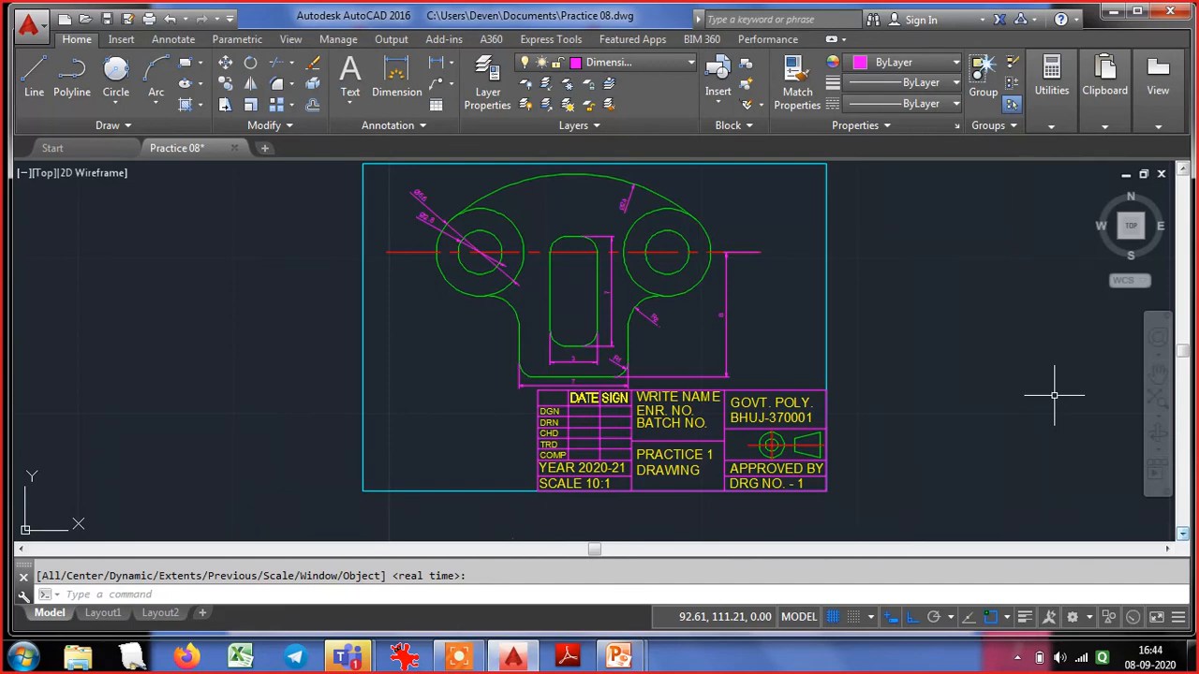
key("ctrl+s")
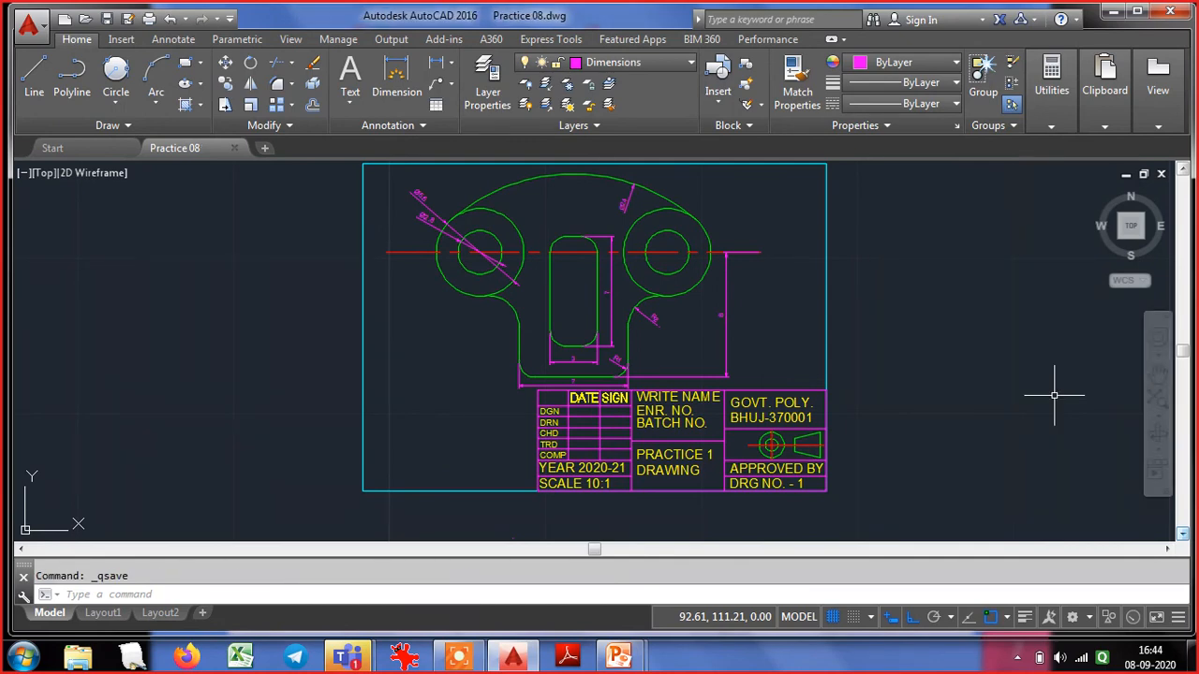